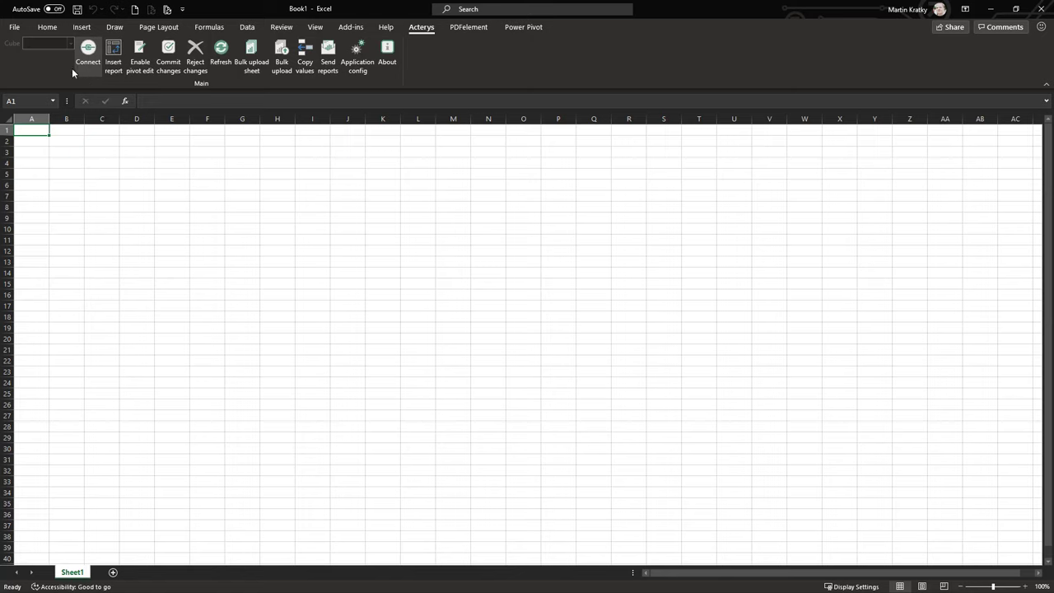
pyautogui.click(14, 26)
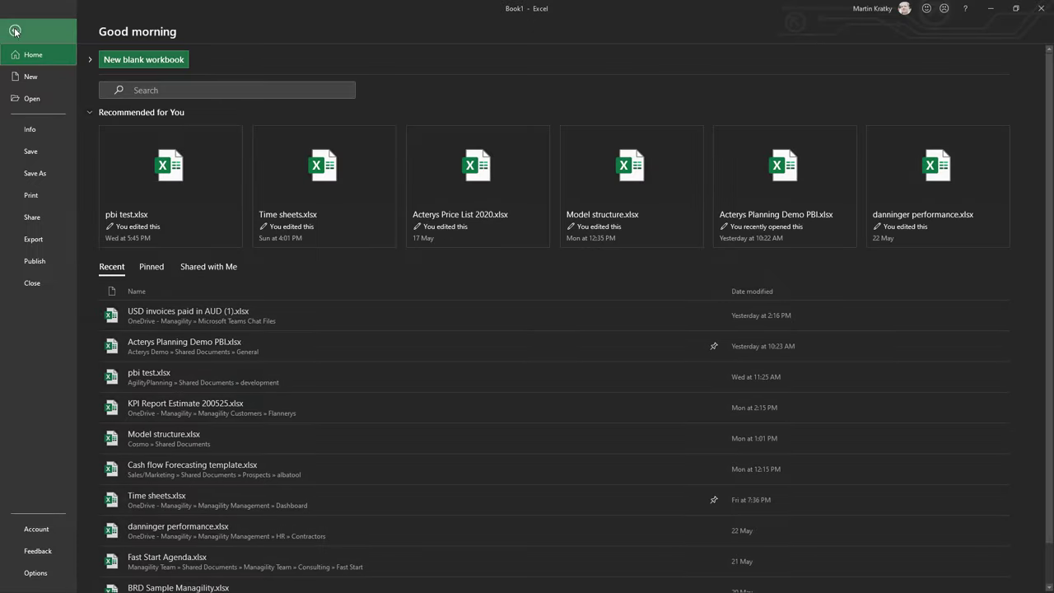
pyautogui.click(44, 529)
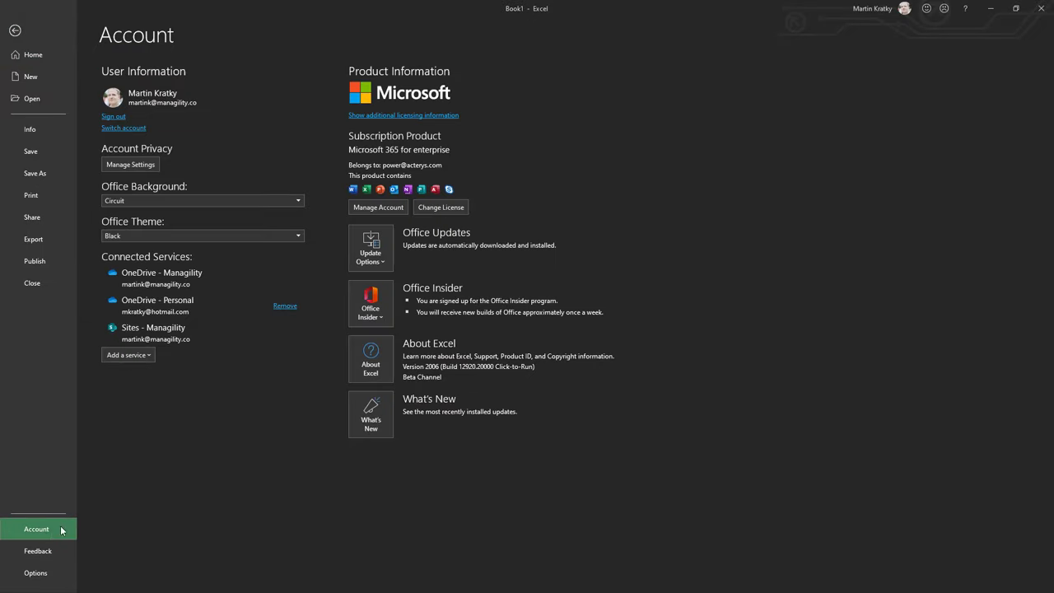
pyautogui.click(372, 368)
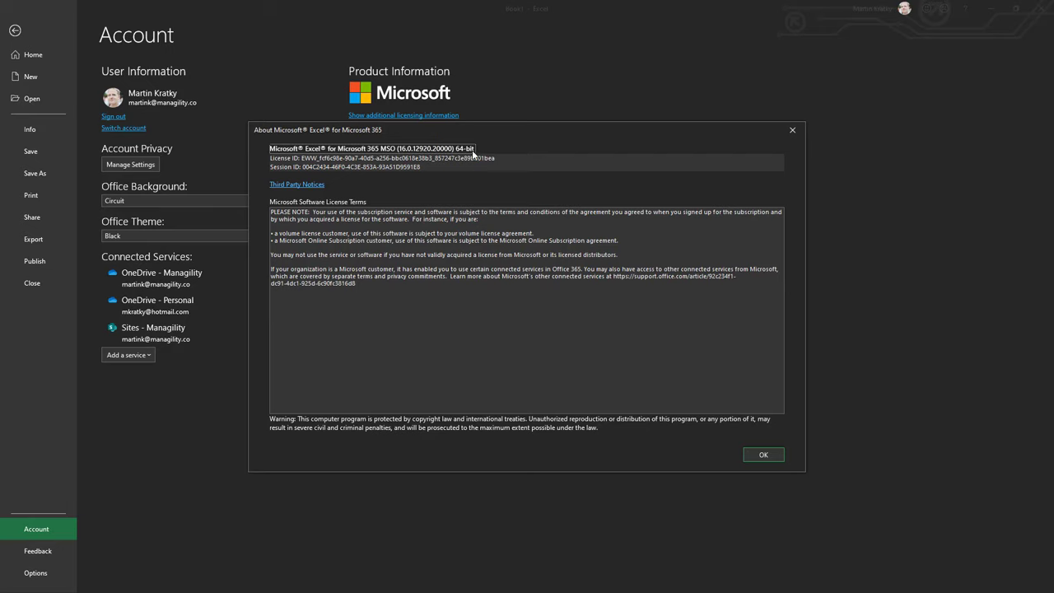
pyautogui.click(764, 456)
pyautogui.click(37, 55)
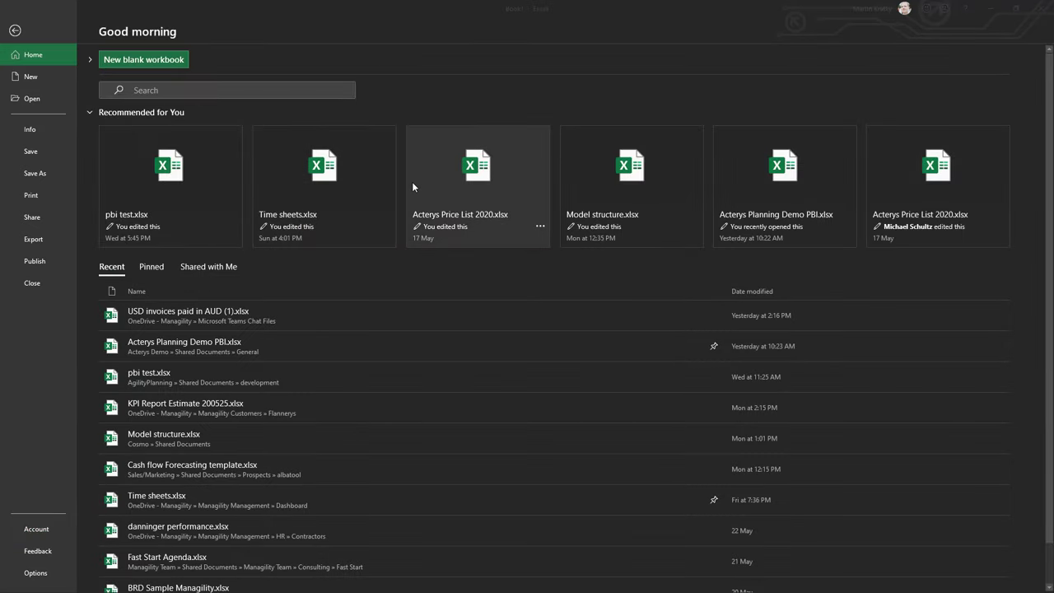
# - Check the Dropbox Excel Add-in folder for ActerysSetup_x32.exe and ActerysSetup_x64.exe, then return to Acterys
pyautogui.hotkey('alt', 'Tab')
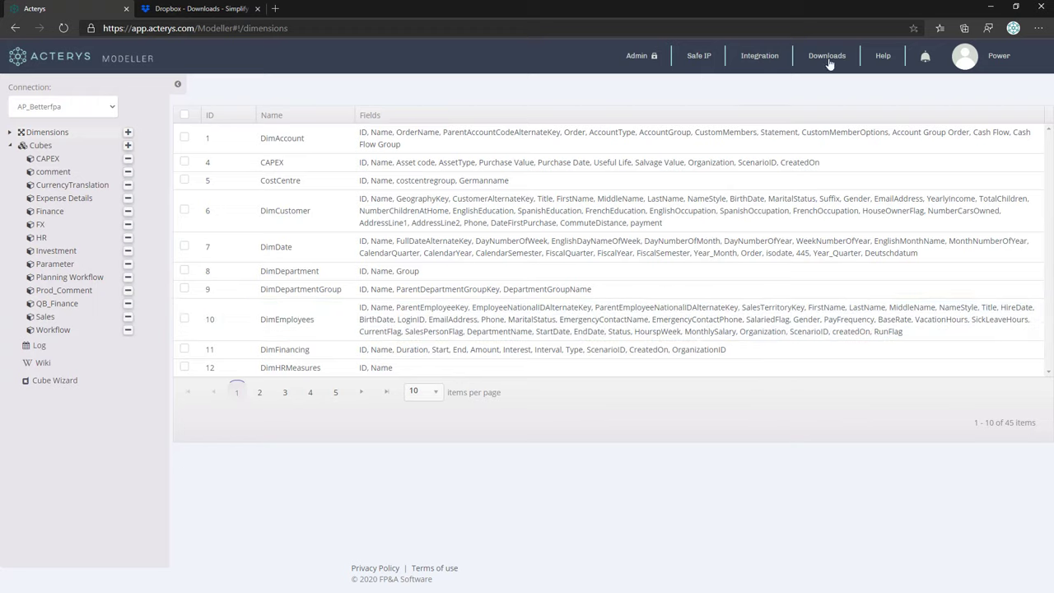
pyautogui.click(240, 10)
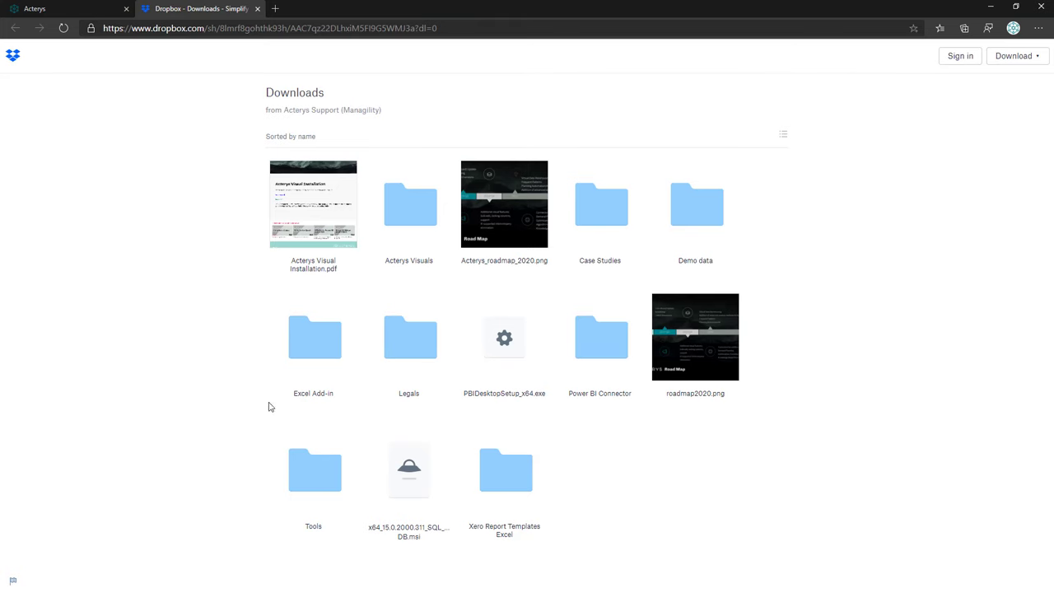
pyautogui.click(316, 353)
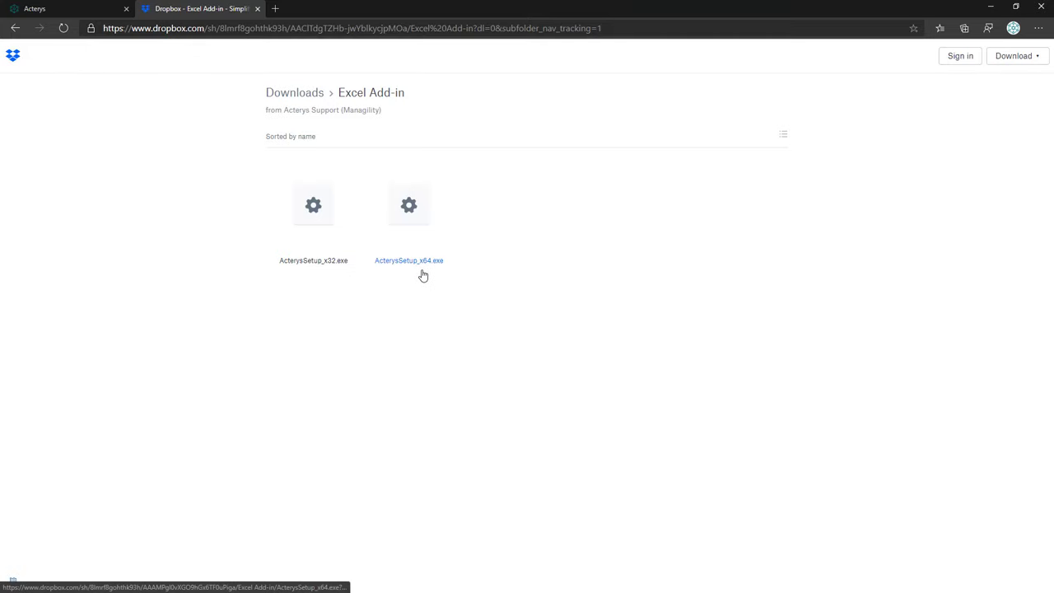
pyautogui.click(49, 9)
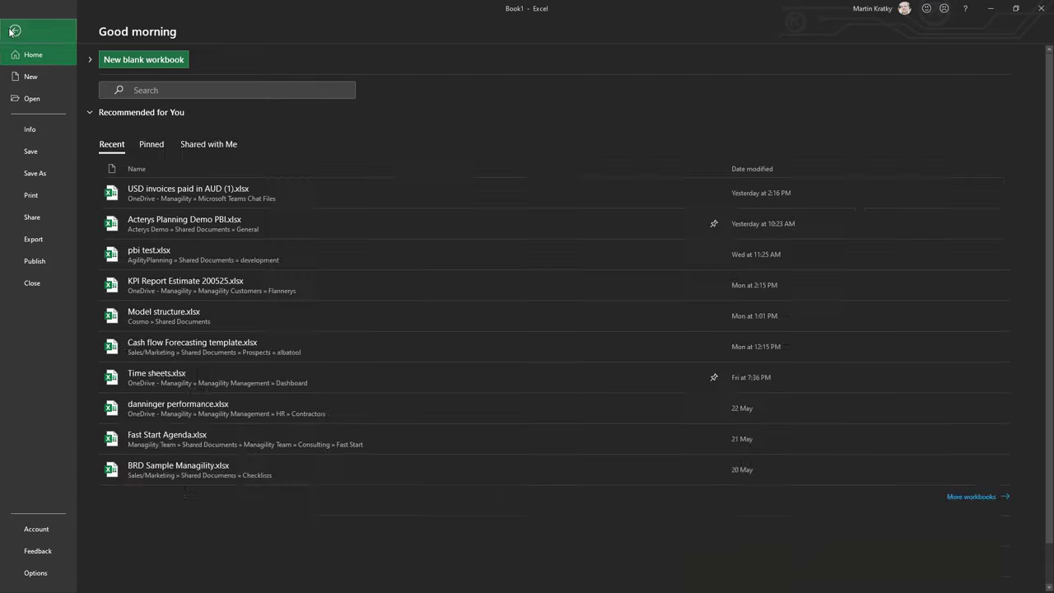
# - From the blank Book1 workbook, sign in to Acterys via Acterys > Connect with the chosen account
pyautogui.click(14, 31)
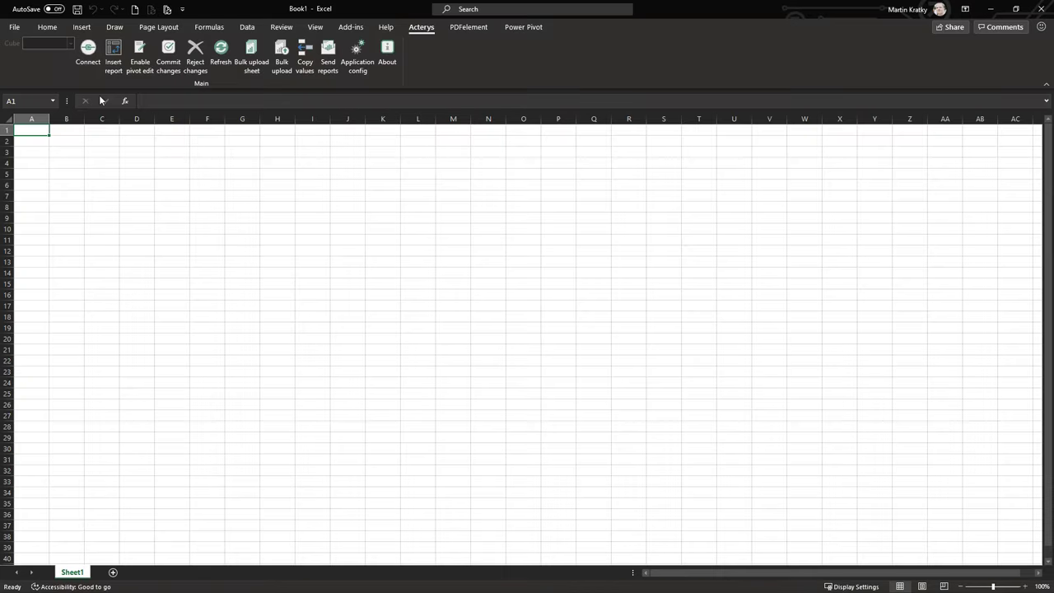
pyautogui.click(89, 71)
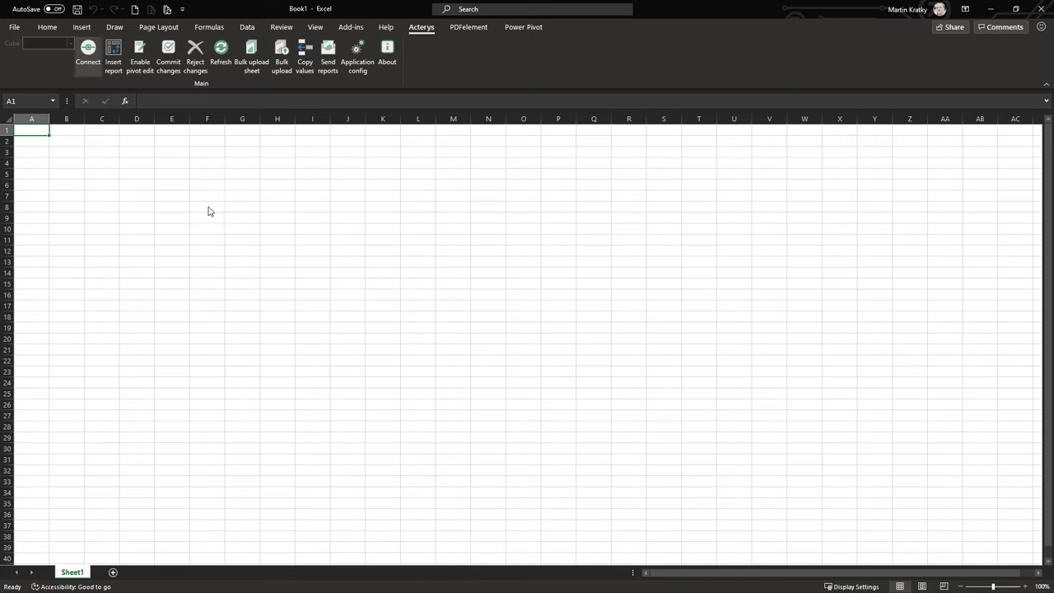
pyautogui.click(514, 359)
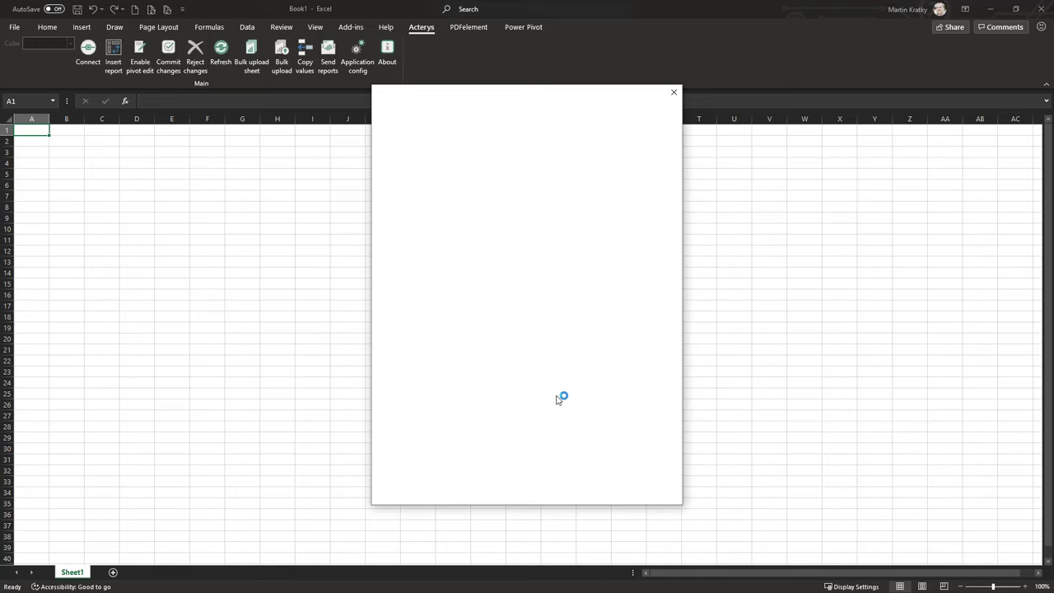
pyautogui.click(487, 195)
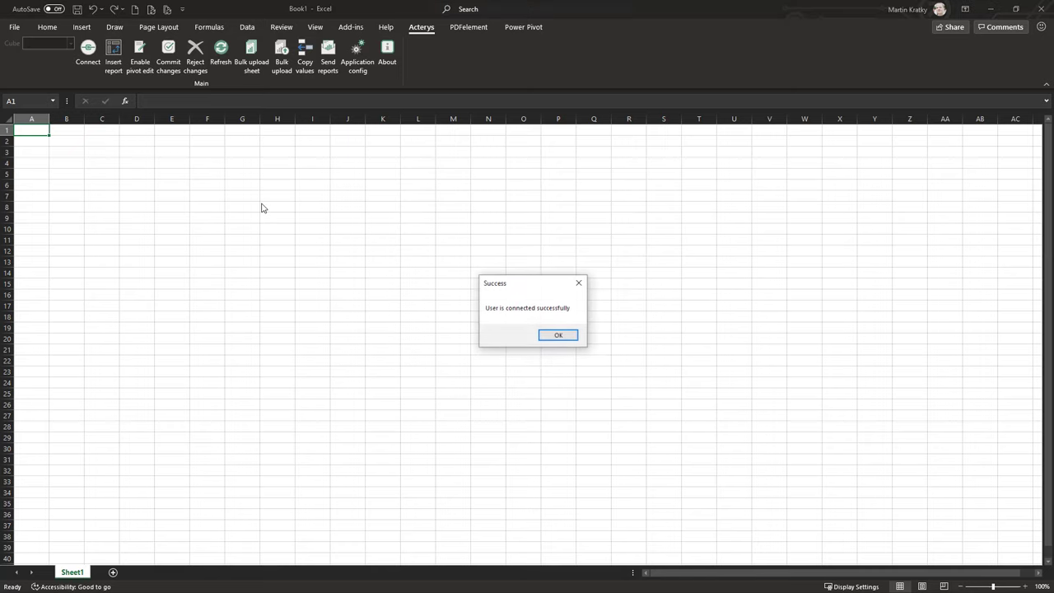
# - Dismiss the Acterys connection Success message and return to the Home ribbon
pyautogui.click(559, 336)
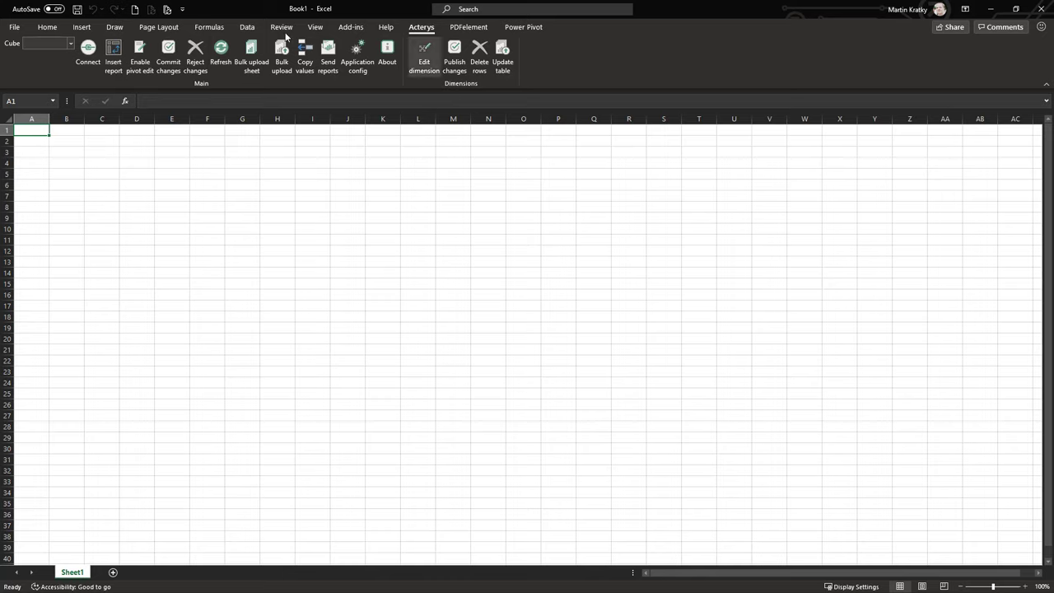
pyautogui.click(48, 27)
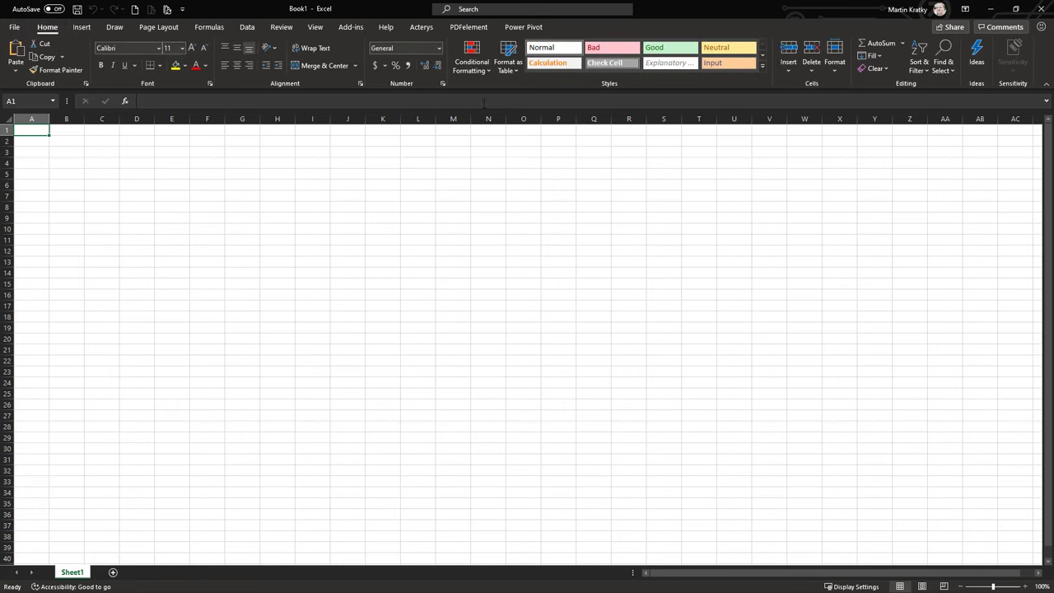
# - Select cell B3 on the blank sheet and switch to the Data ribbon
pyautogui.click(248, 27)
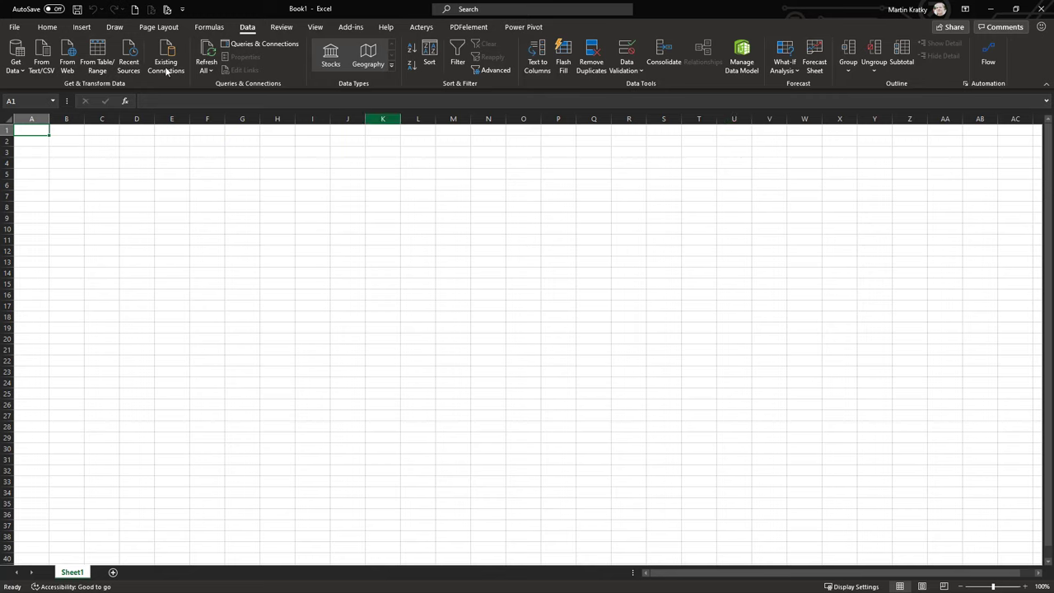
pyautogui.click(52, 28)
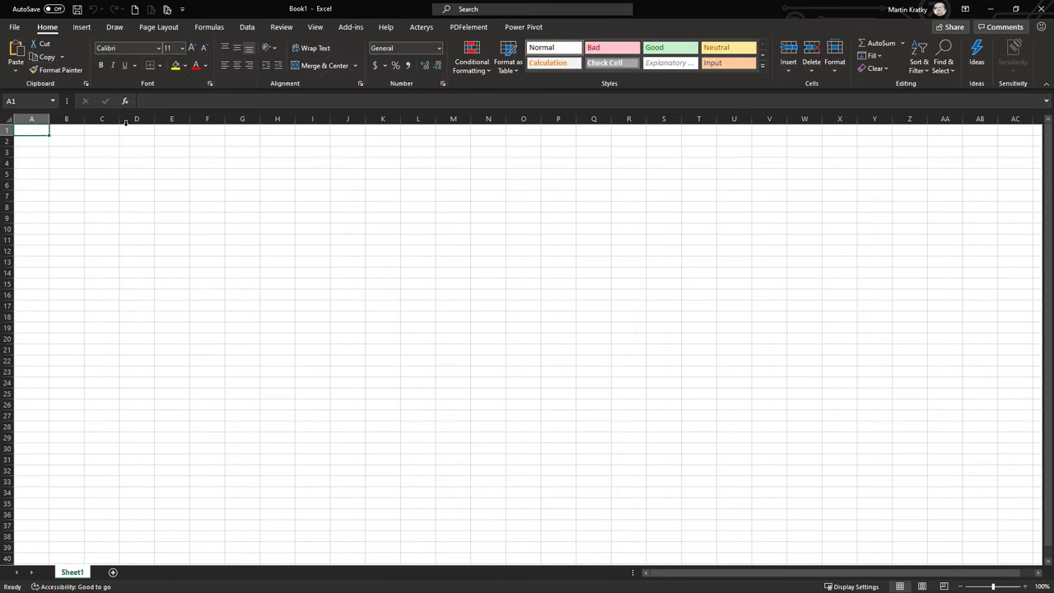
pyautogui.click(70, 149)
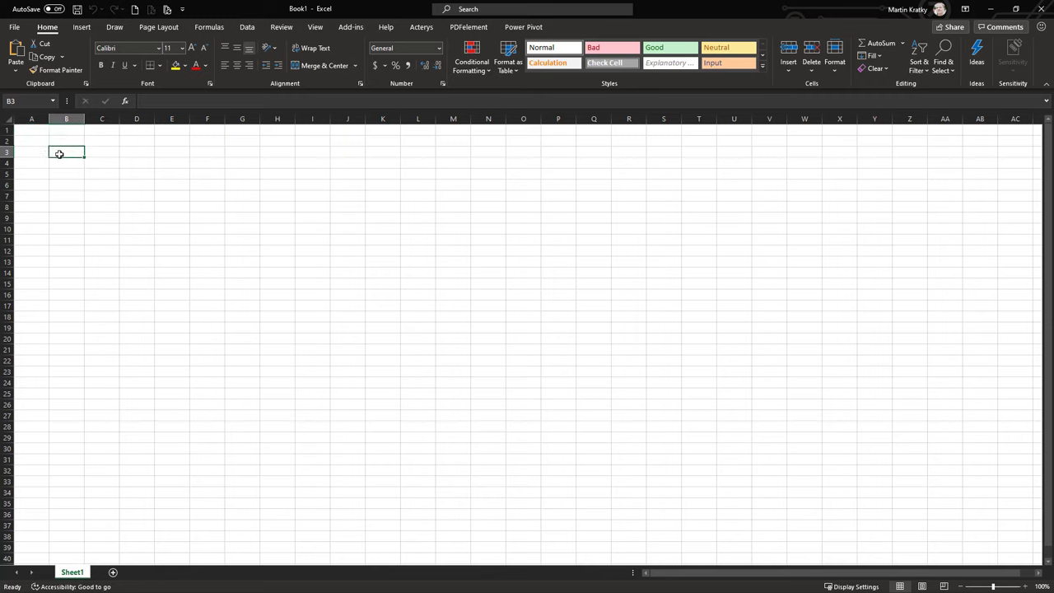
pyautogui.click(247, 27)
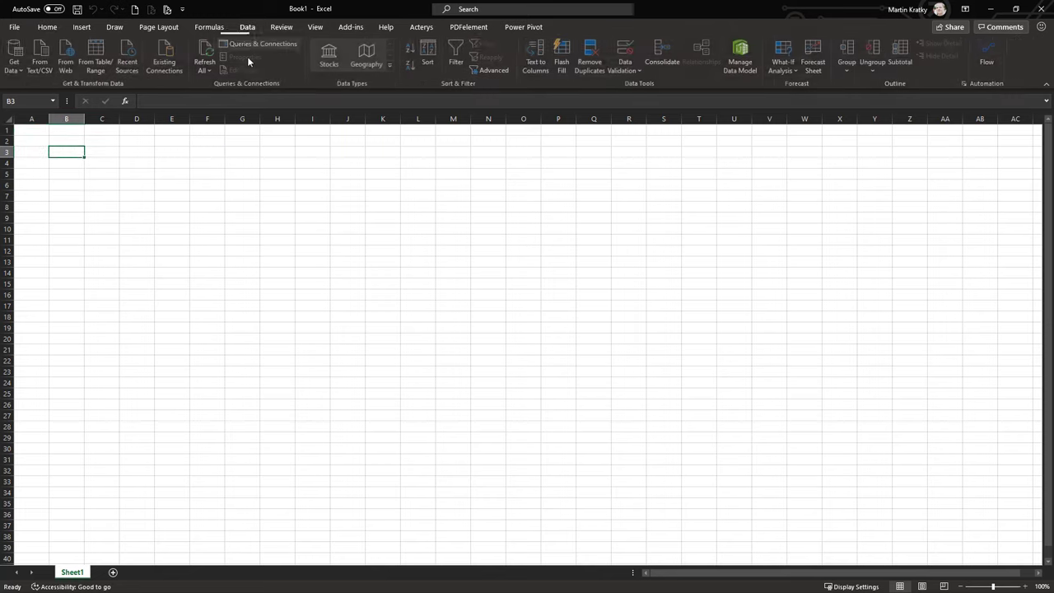
# - Create a PivotTable from the Acterys Demo dataset via Get Data > From Power BI
pyautogui.click(23, 73)
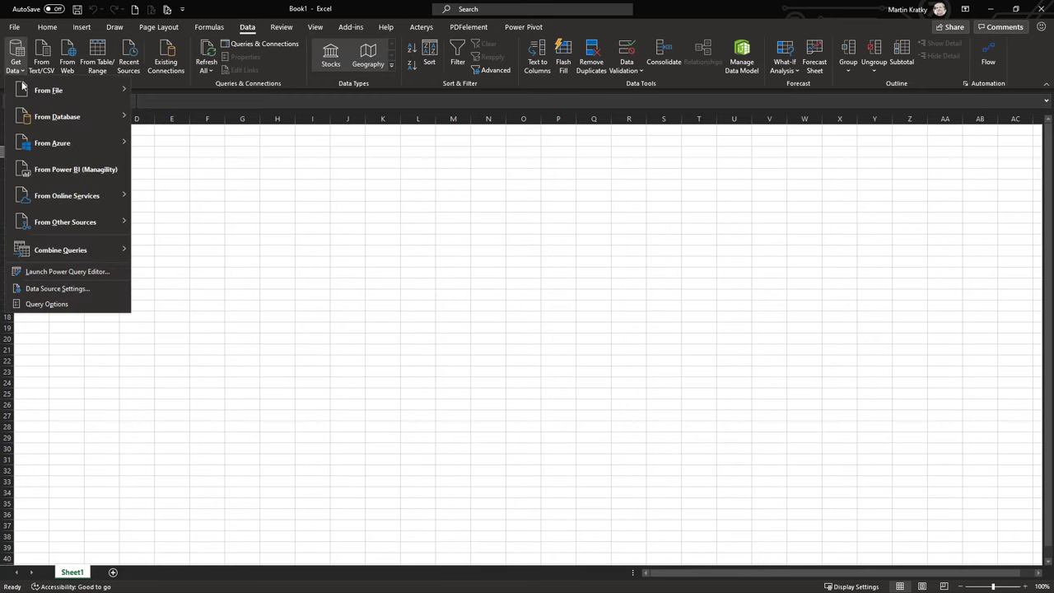
pyautogui.click(62, 172)
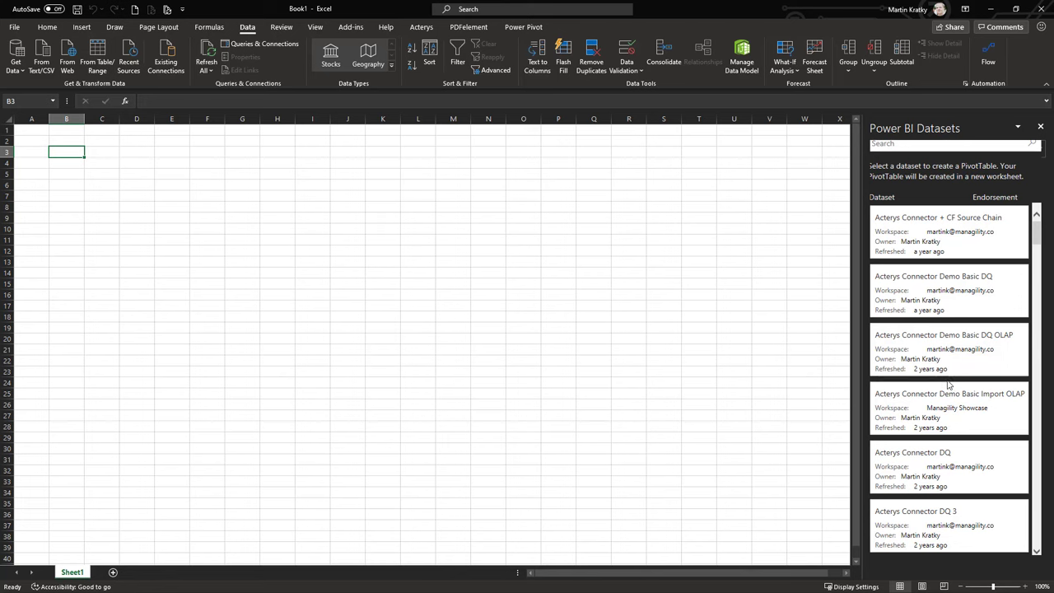
pyautogui.scroll(-5, 950, 245)
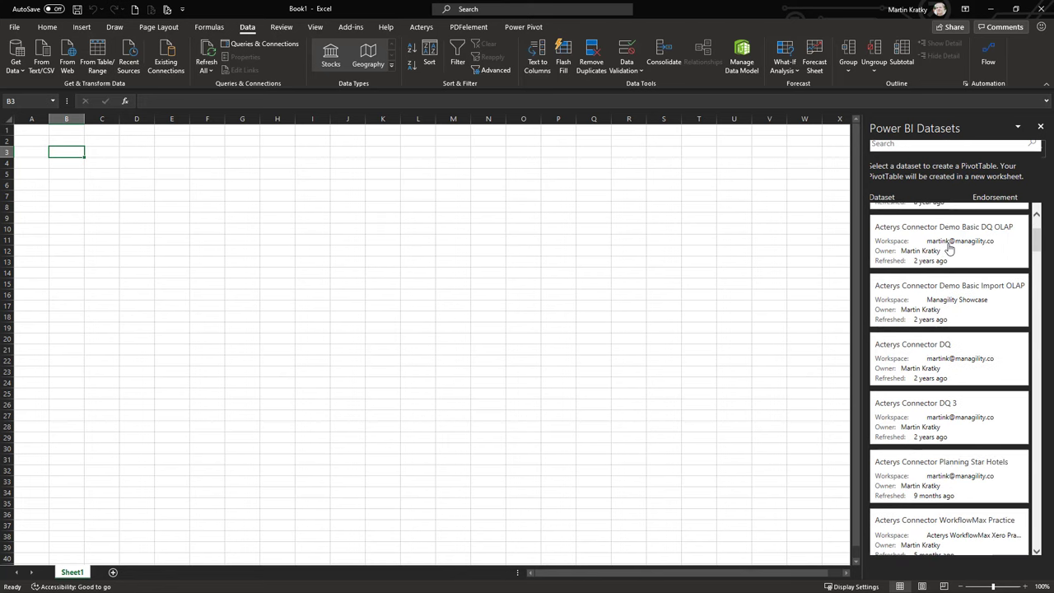
pyautogui.scroll(-3, 952, 256)
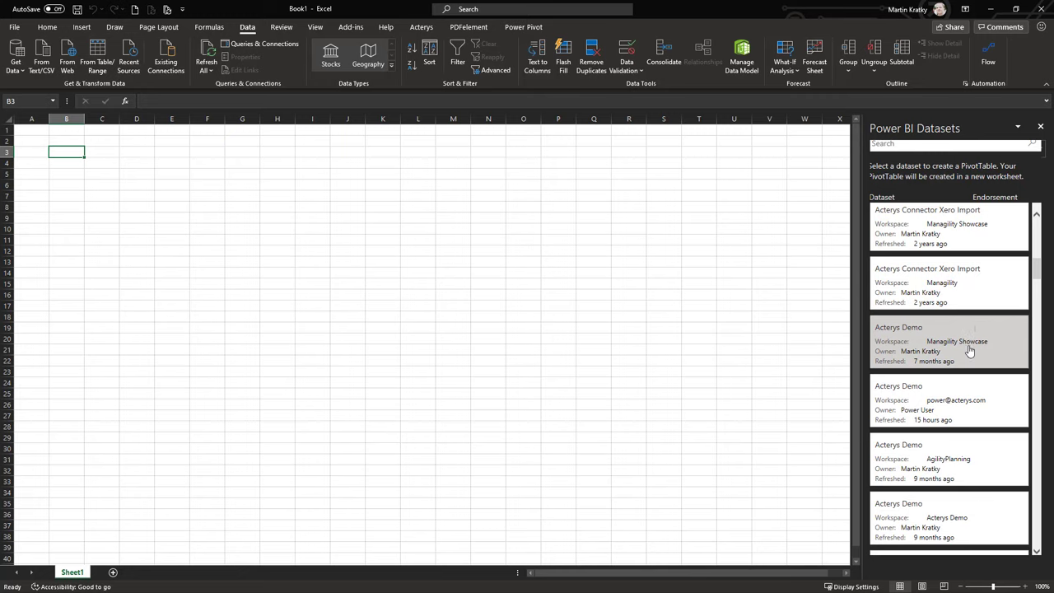
pyautogui.click(953, 403)
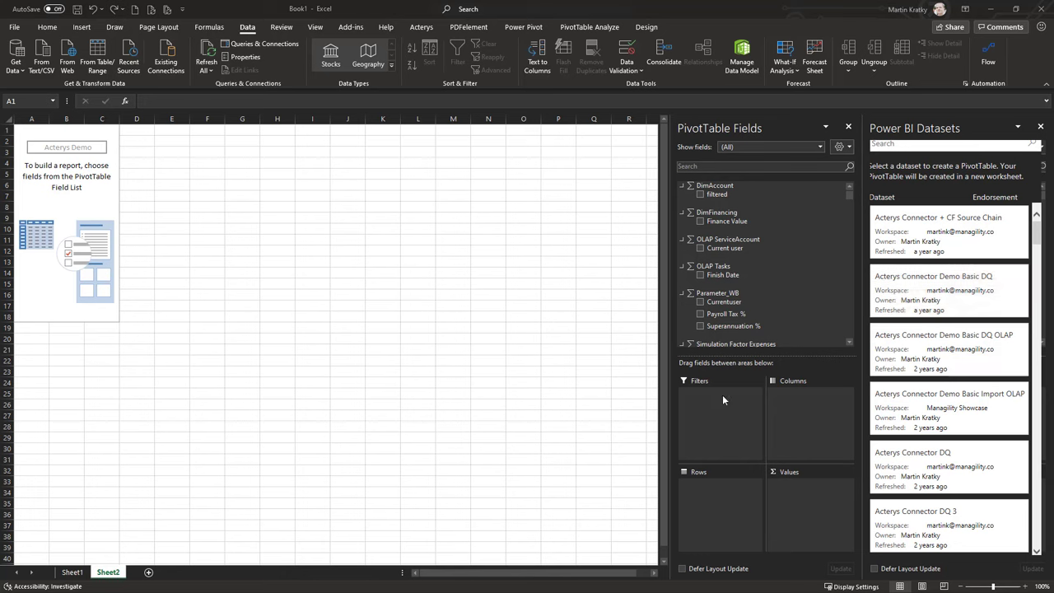
# - Close the Power BI Datasets pane, leaving the PivotTable field list
pyautogui.click(1042, 129)
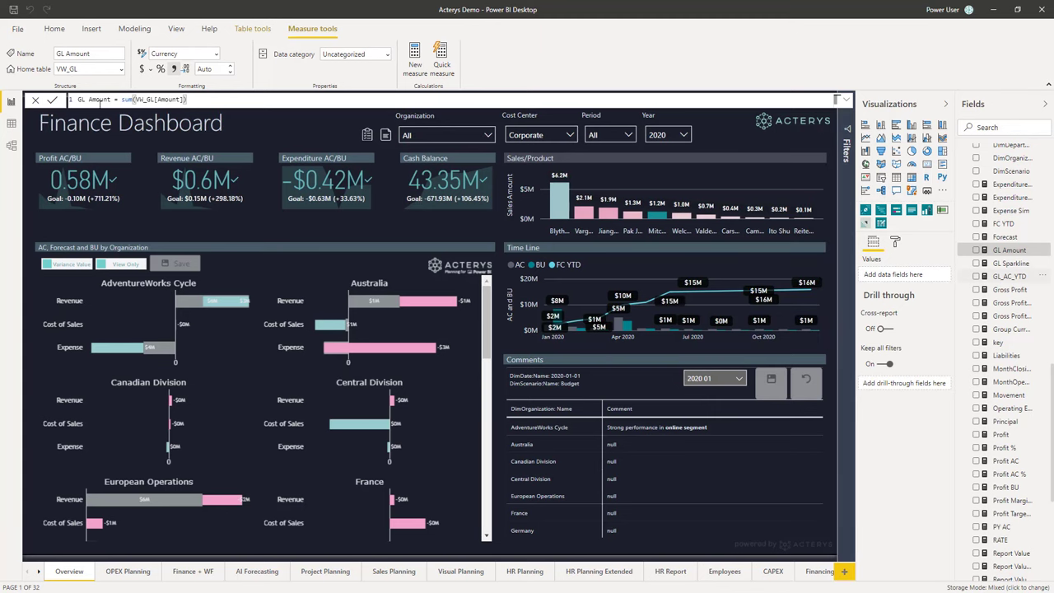
pyautogui.click(136, 101)
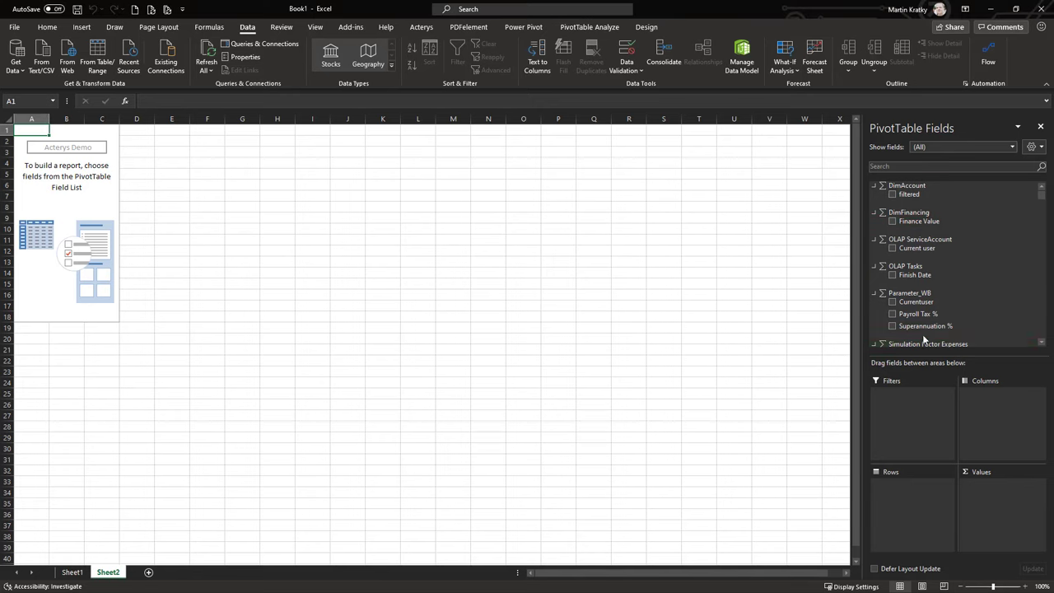
# - Add GL Amount to the PivotTable values, then search the field list for 'accou'
pyautogui.scroll(-4, 906, 288)
pyautogui.click(910, 165)
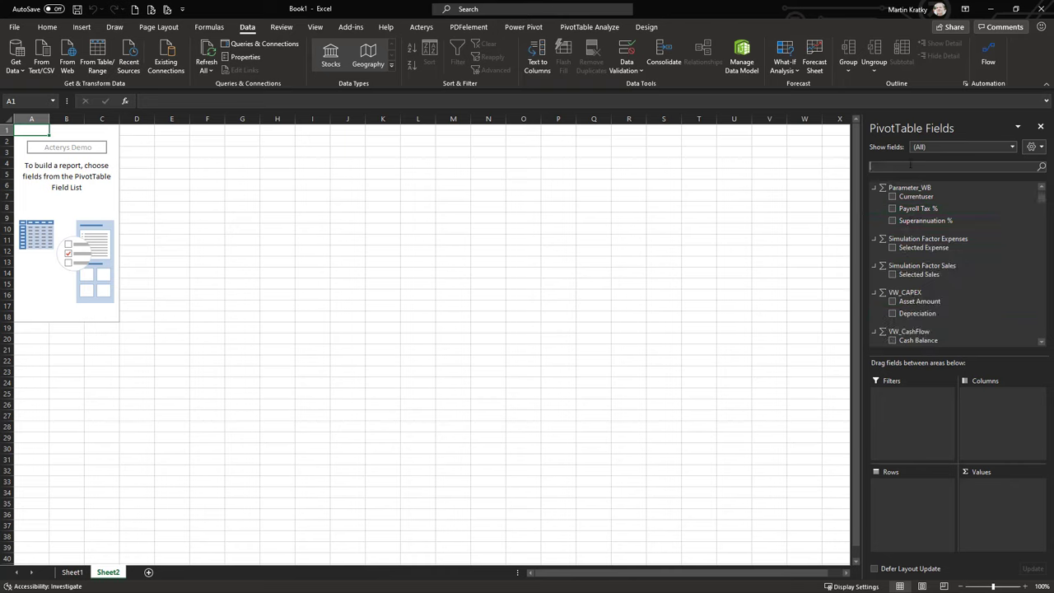
pyautogui.write('gl')
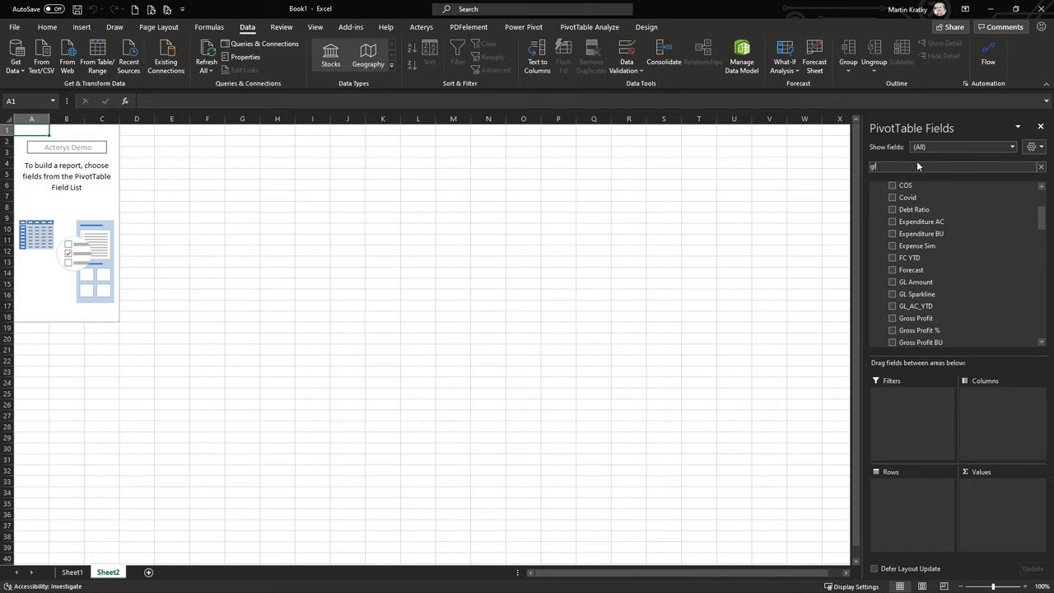
pyautogui.write(' am')
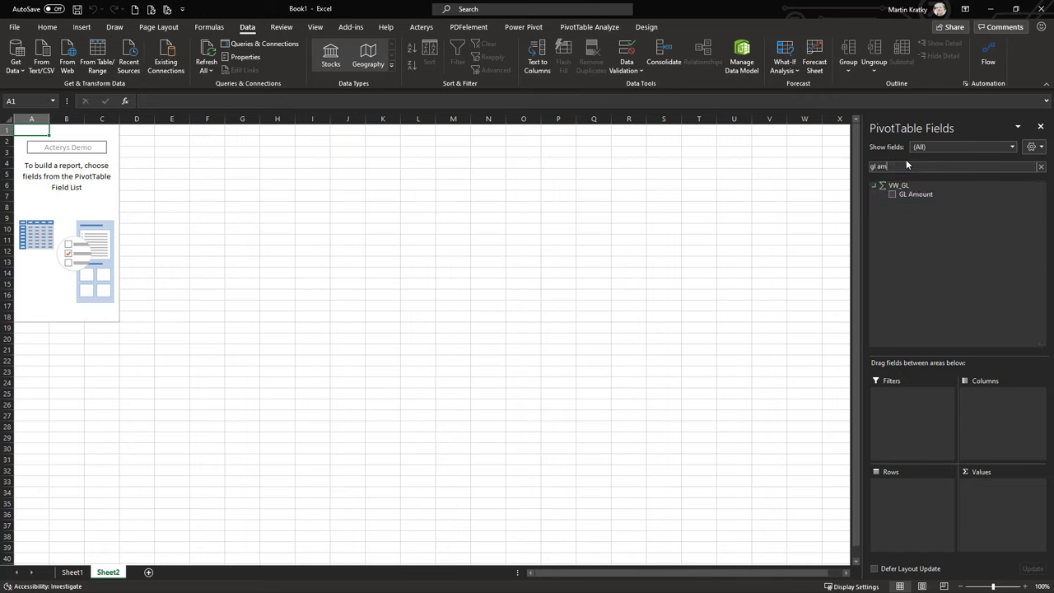
pyautogui.moveTo(914, 195); pyautogui.dragTo(1004, 505)
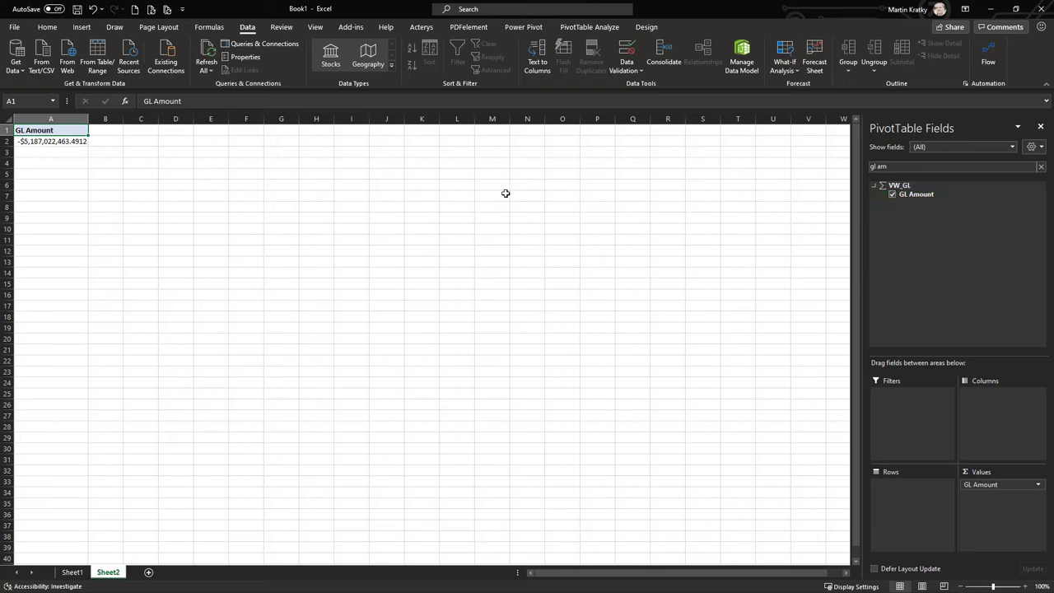
pyautogui.moveTo(898, 166); pyautogui.dragTo(849, 162)
pyautogui.write('account')
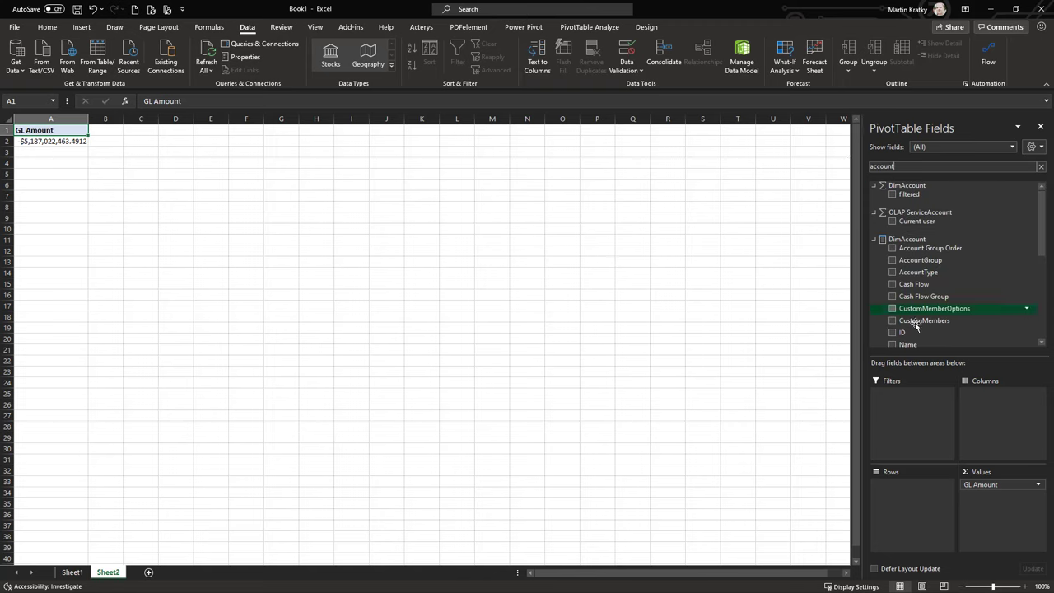
# - Put account Name in Rows, Year_Month in Columns and FiscalYear in Filters
pyautogui.moveTo(908, 344); pyautogui.dragTo(912, 512)
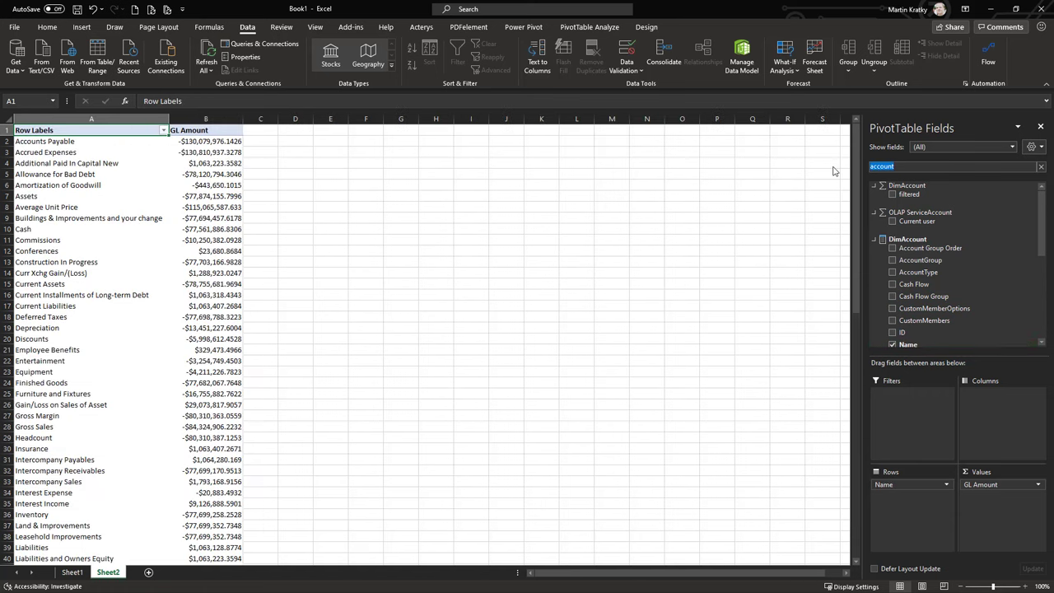
pyautogui.write('year mo')
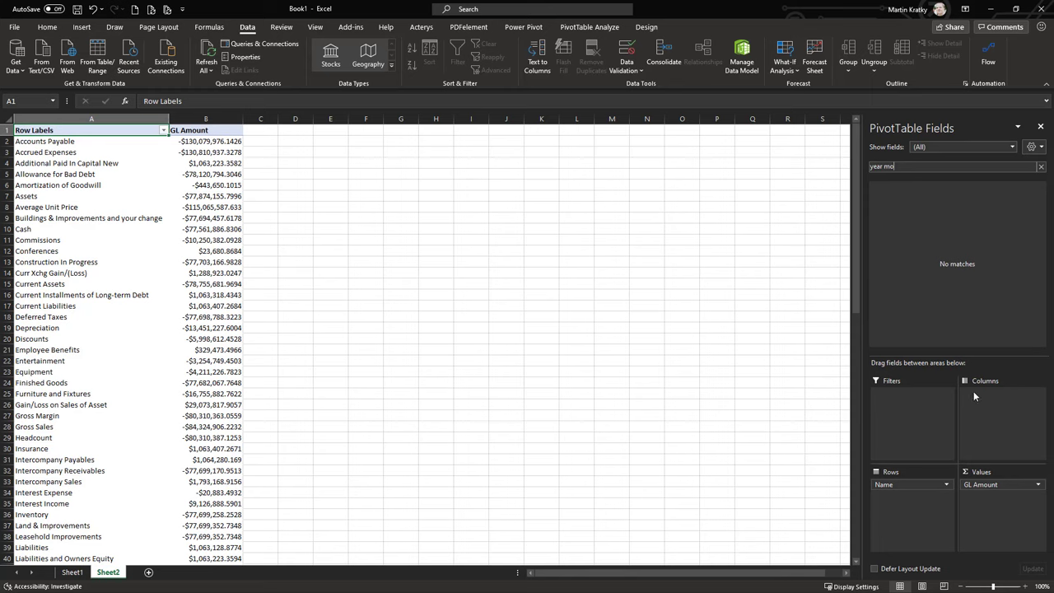
pyautogui.press('BackSpace')
pyautogui.press('BackSpace')
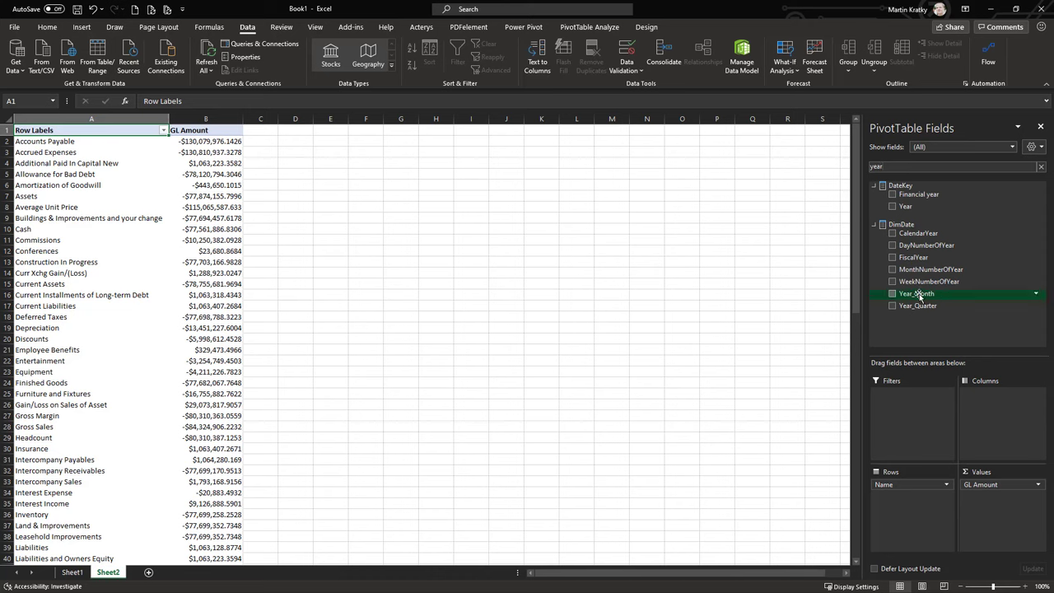
pyautogui.moveTo(924, 296); pyautogui.dragTo(1009, 459)
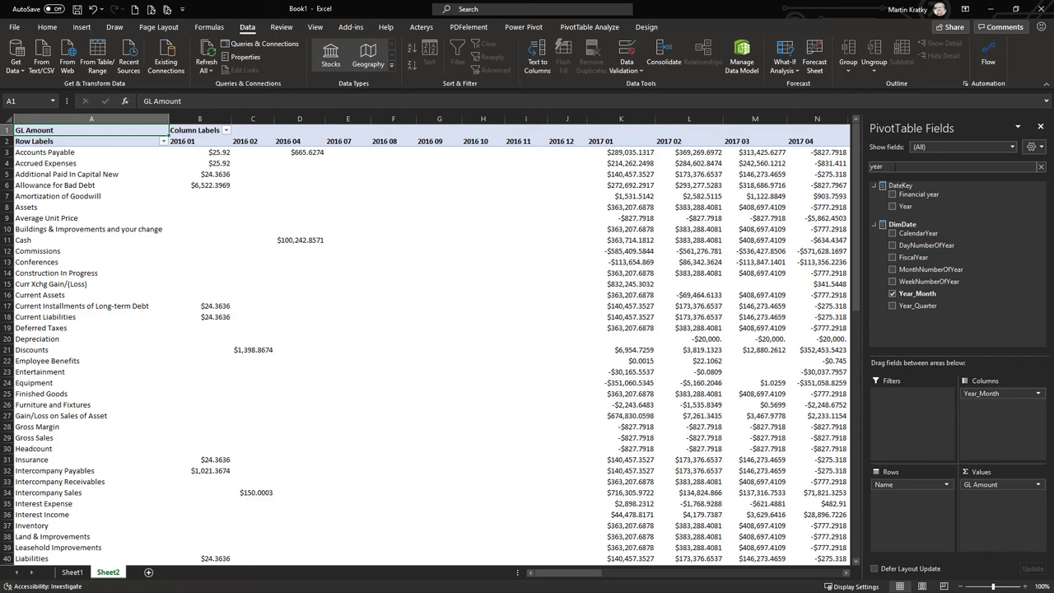
pyautogui.moveTo(910, 257); pyautogui.dragTo(902, 446)
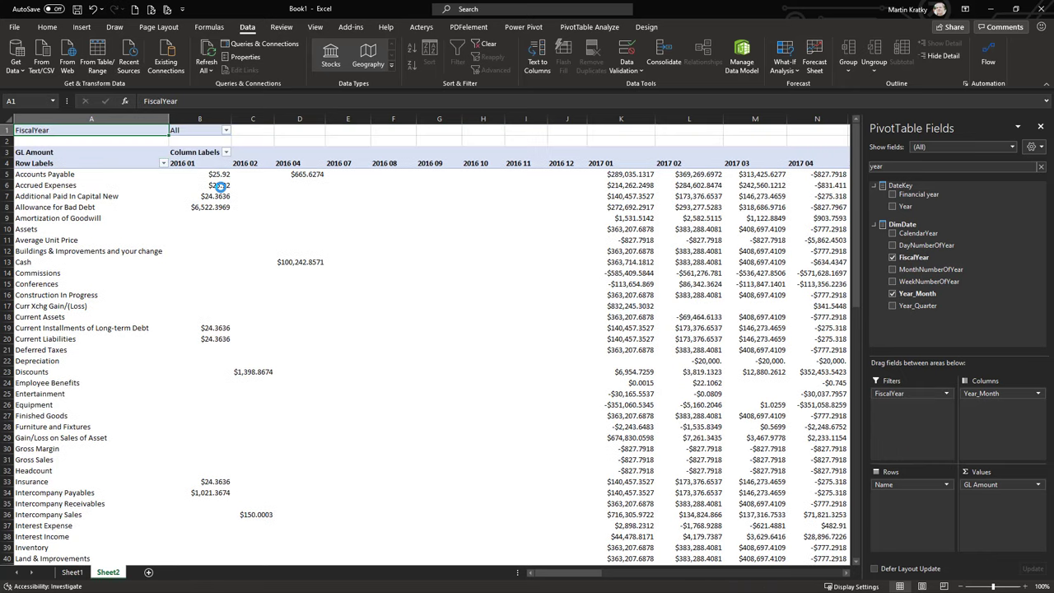
# - Filter FiscalYear to 2019 and add the scenario Name field as a report filter
pyautogui.click(107, 163)
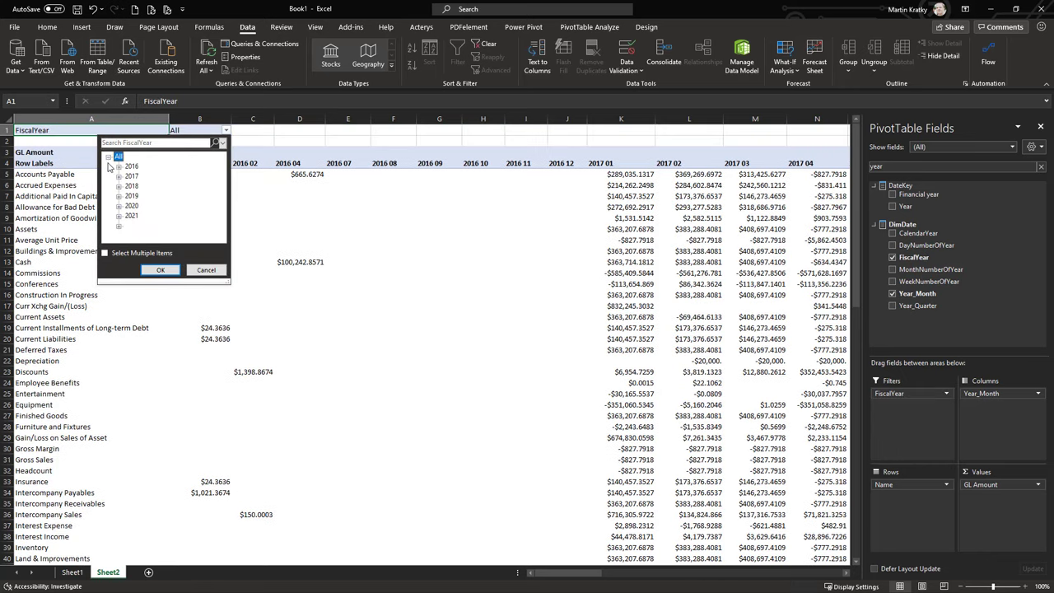
pyautogui.click(160, 270)
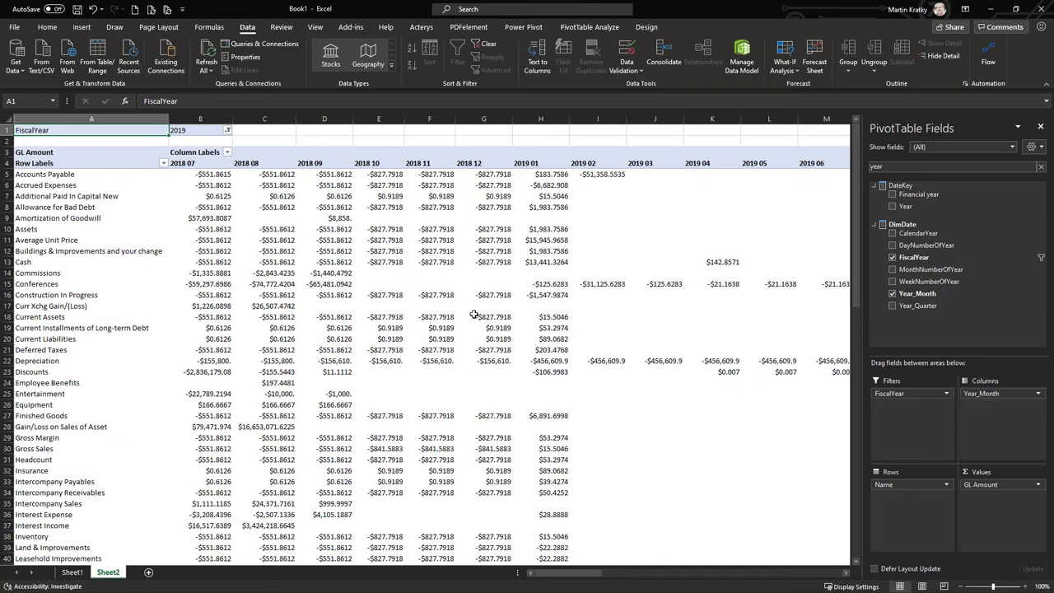
pyautogui.press('BackSpace')
pyautogui.press('BackSpace')
pyautogui.press('BackSpace')
pyautogui.press('BackSpace')
pyautogui.write('scenar')
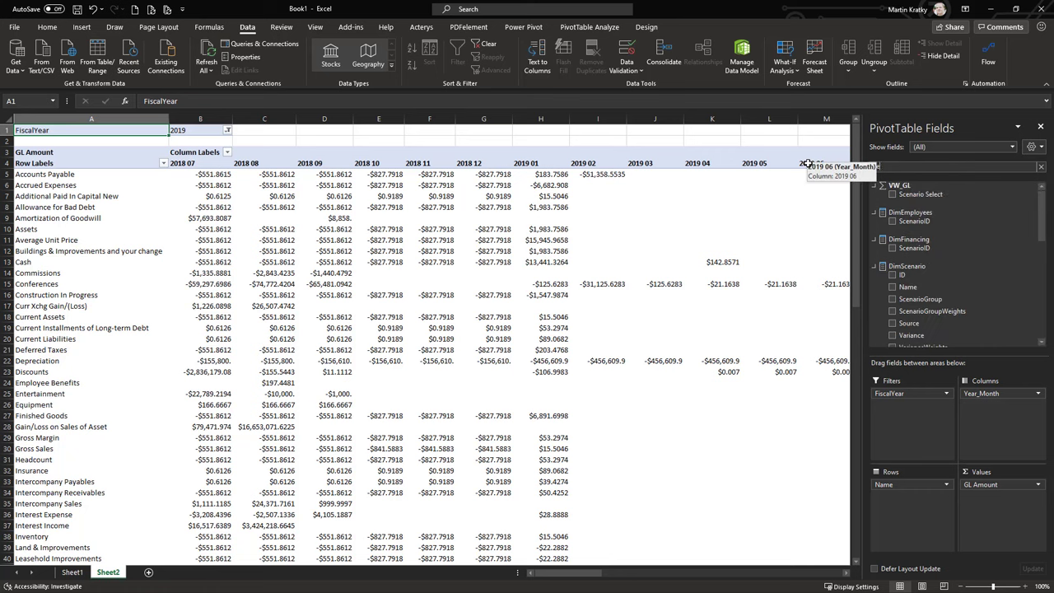
pyautogui.moveTo(908, 286); pyautogui.dragTo(914, 445)
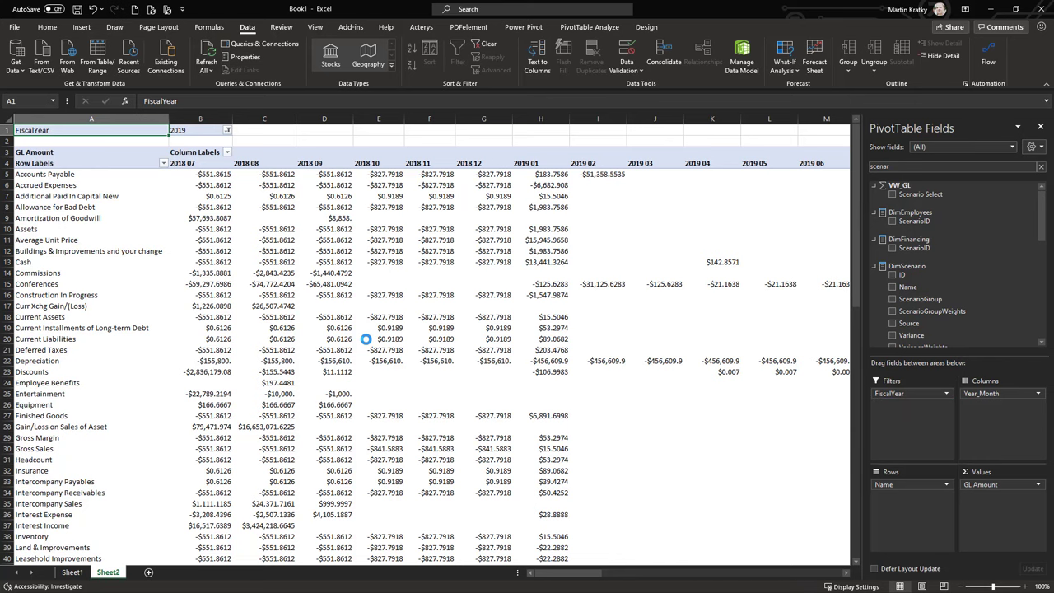
pyautogui.click(229, 143)
# - Set the scenario Name filter to Budget, then select the 2018 09 Discounts value
pyautogui.click(228, 142)
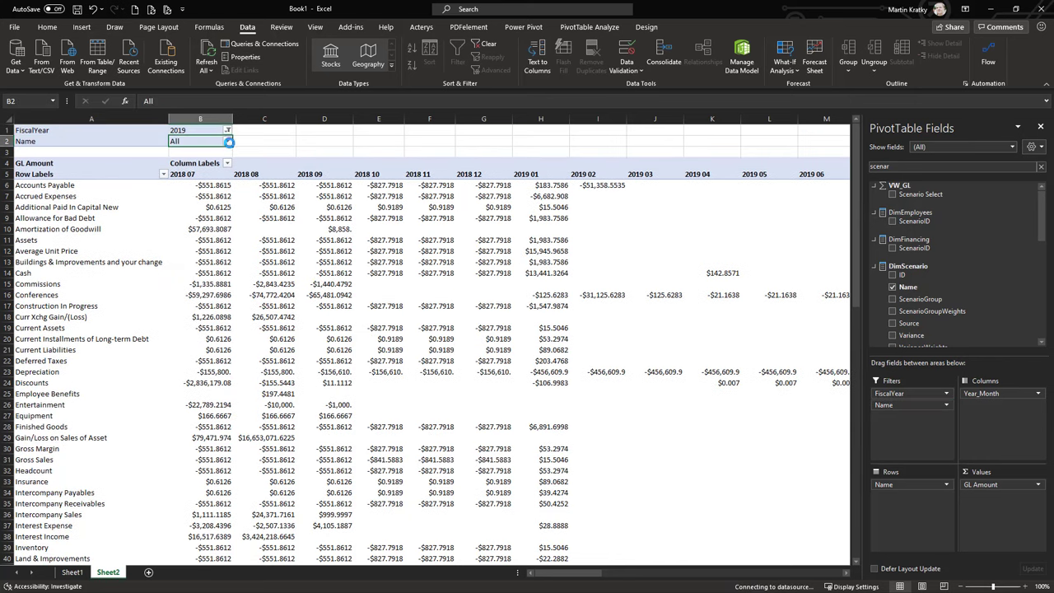
pyautogui.click(109, 168)
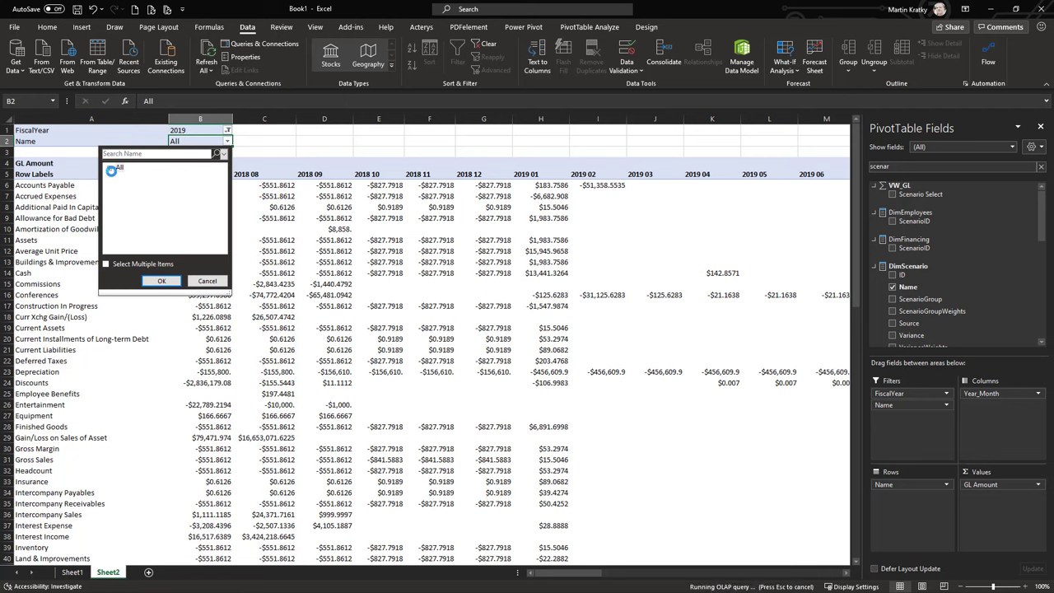
pyautogui.click(163, 281)
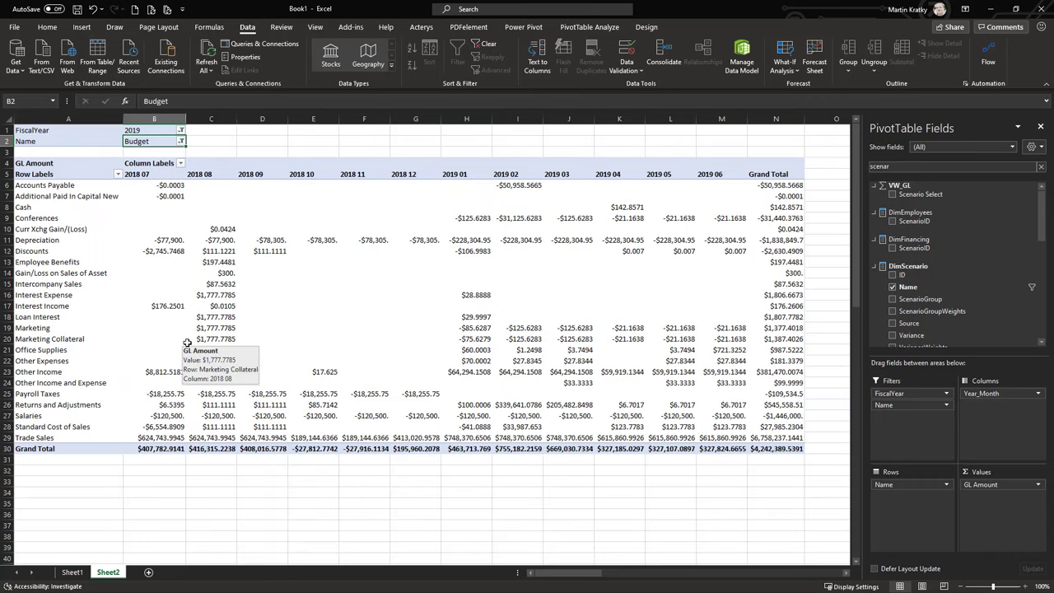
pyautogui.click(240, 254)
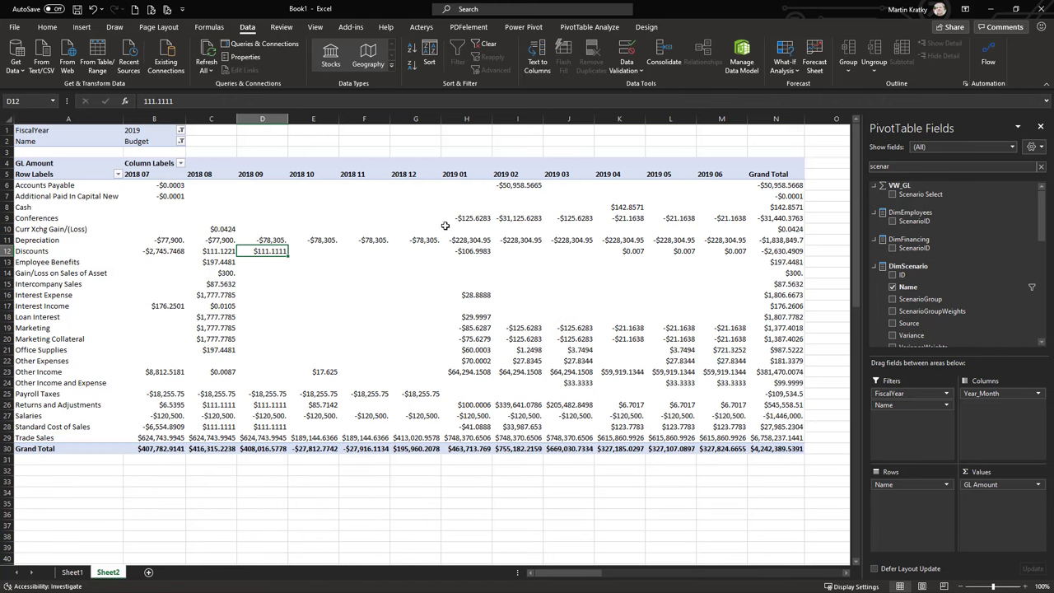
# - Turn on Acterys pivot editing for the PivotTable and select the AP_Betterfpa\Finance cube
pyautogui.click(421, 26)
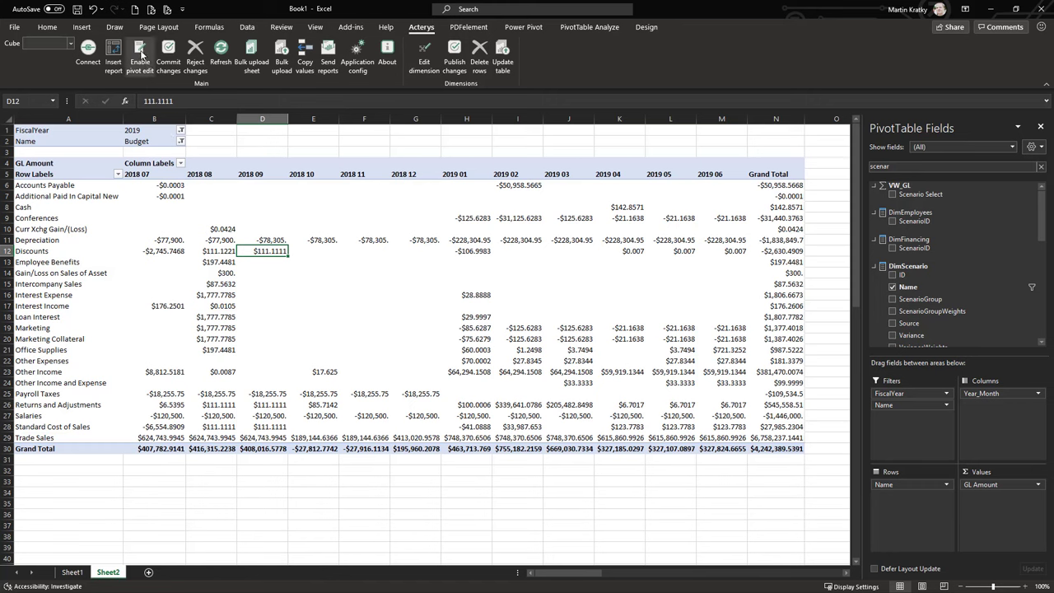
pyautogui.click(140, 56)
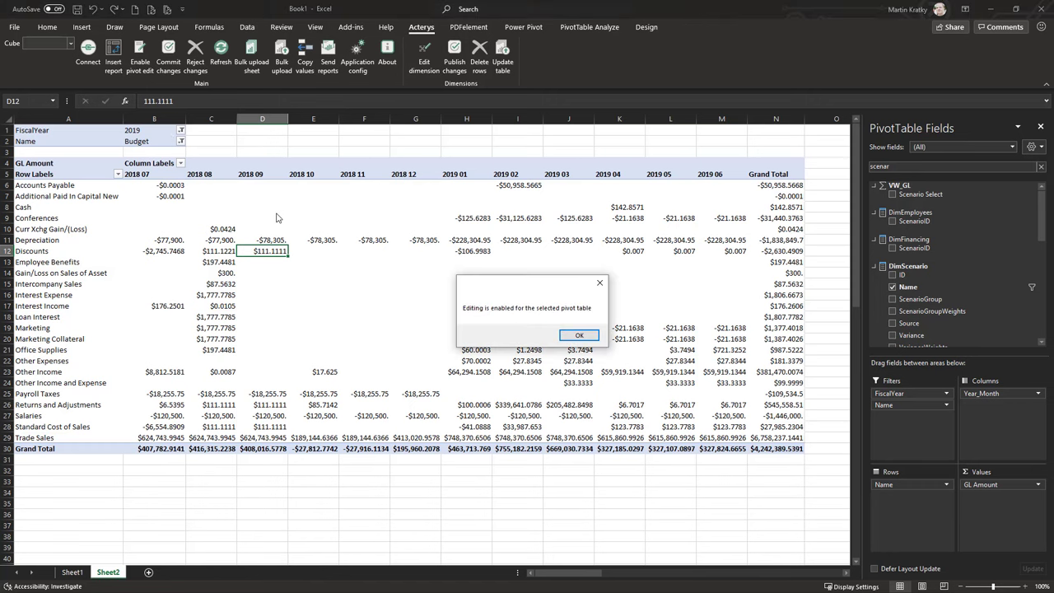
pyautogui.click(580, 337)
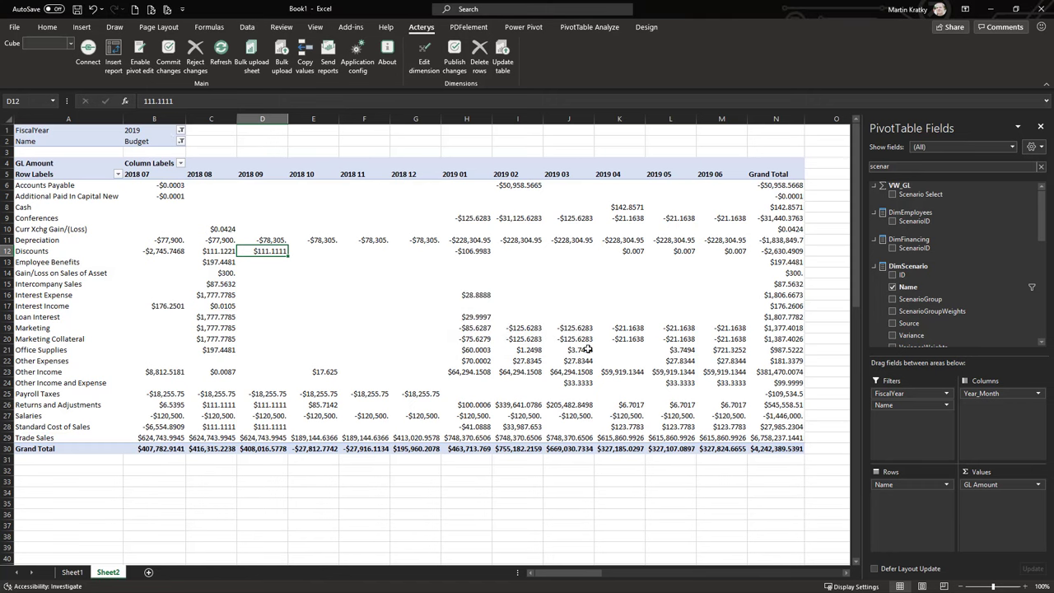
pyautogui.click(69, 46)
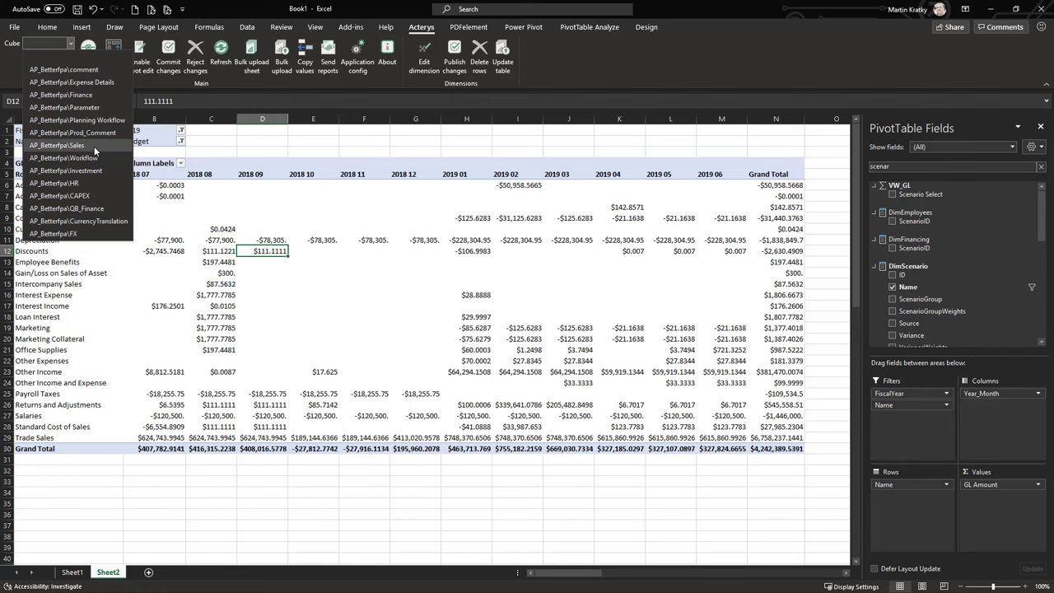
pyautogui.click(78, 97)
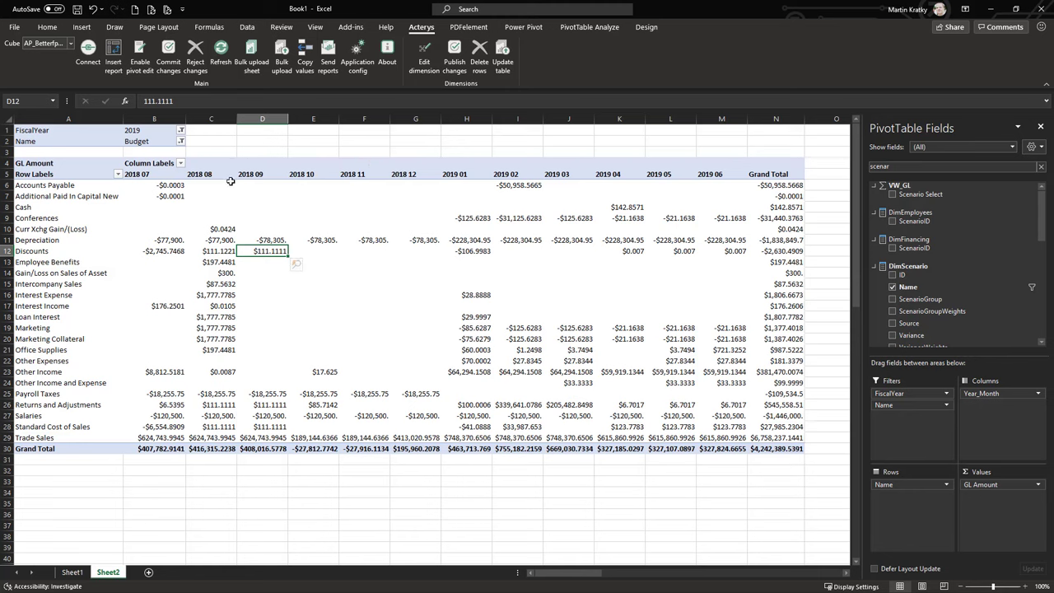
# - Add the DimOrganization Name field as a report filter and set it to Australia
pyautogui.press('BackSpace')
pyautogui.press('BackSpace')
pyautogui.press('BackSpace')
pyautogui.press('BackSpace')
pyautogui.press('BackSpace')
pyautogui.press('BackSpace')
pyautogui.write('organi')
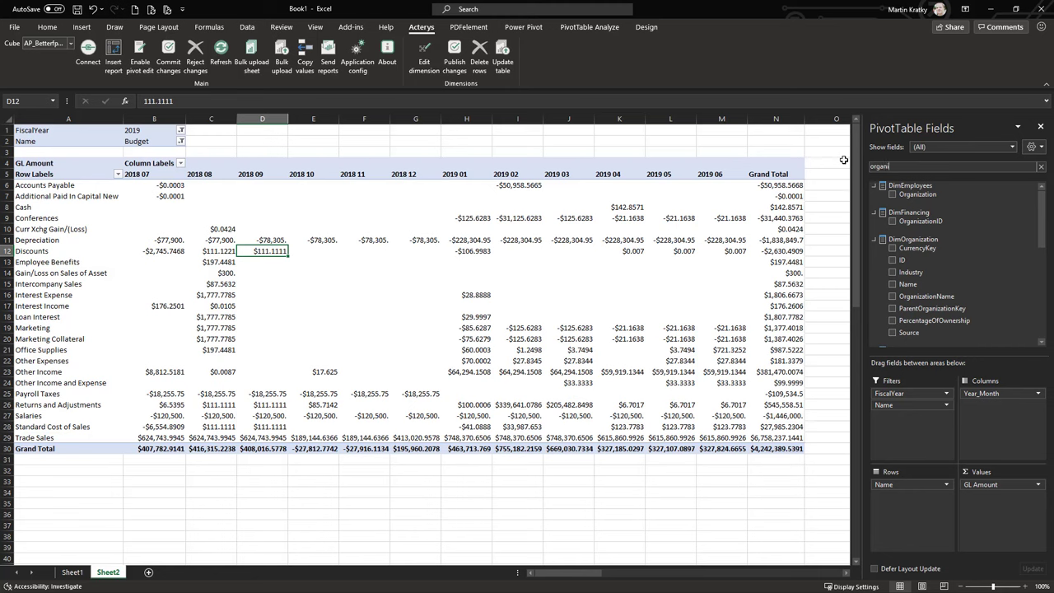
pyautogui.write('sation')
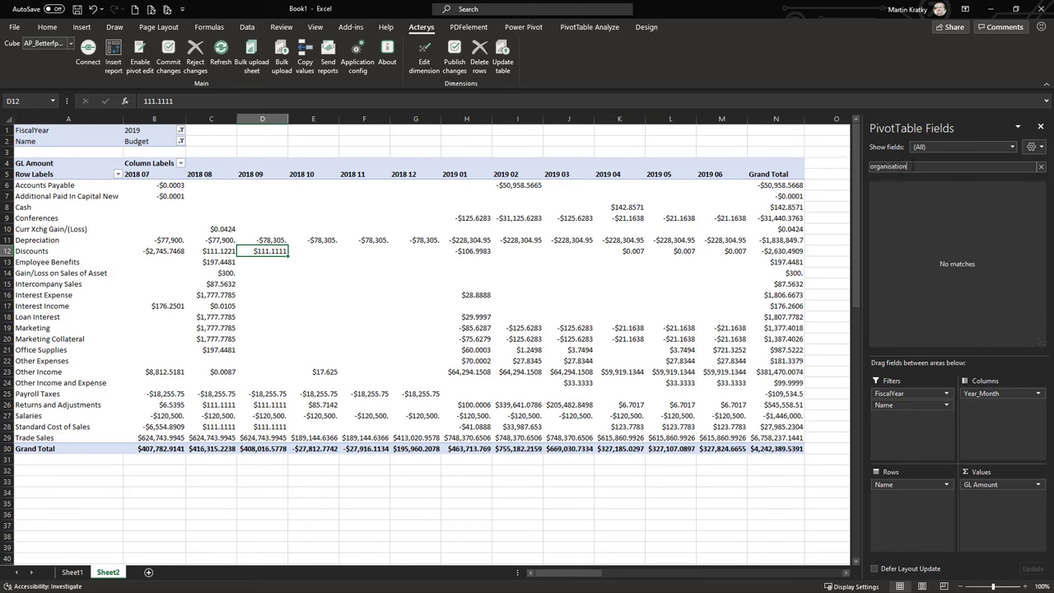
pyautogui.hotkey('ctrl', 'a')
pyautogui.write('org')
pyautogui.moveTo(906, 283); pyautogui.dragTo(908, 415)
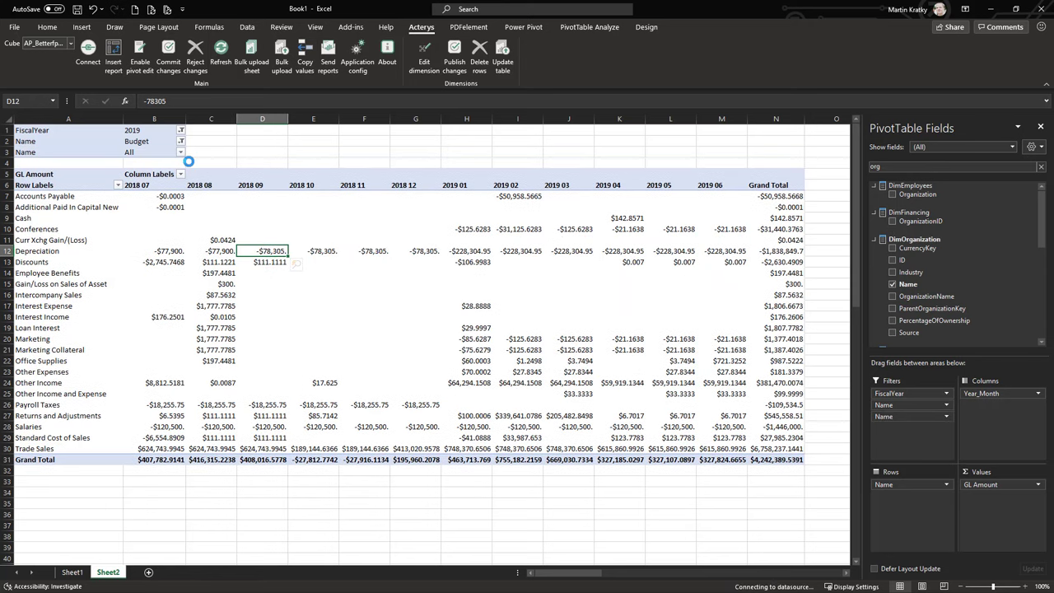
pyautogui.click(181, 152)
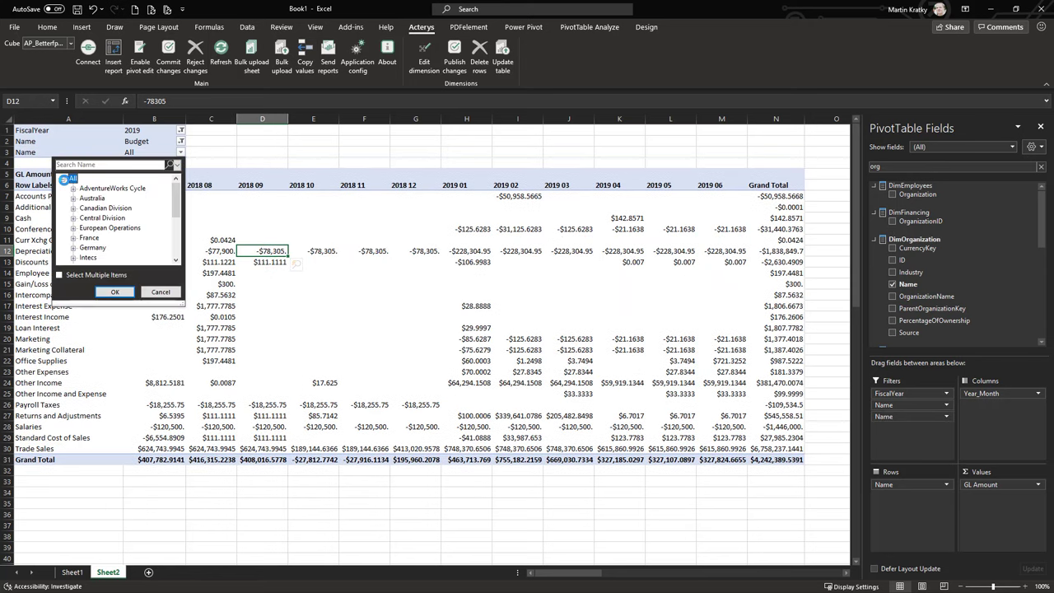
pyautogui.click(116, 292)
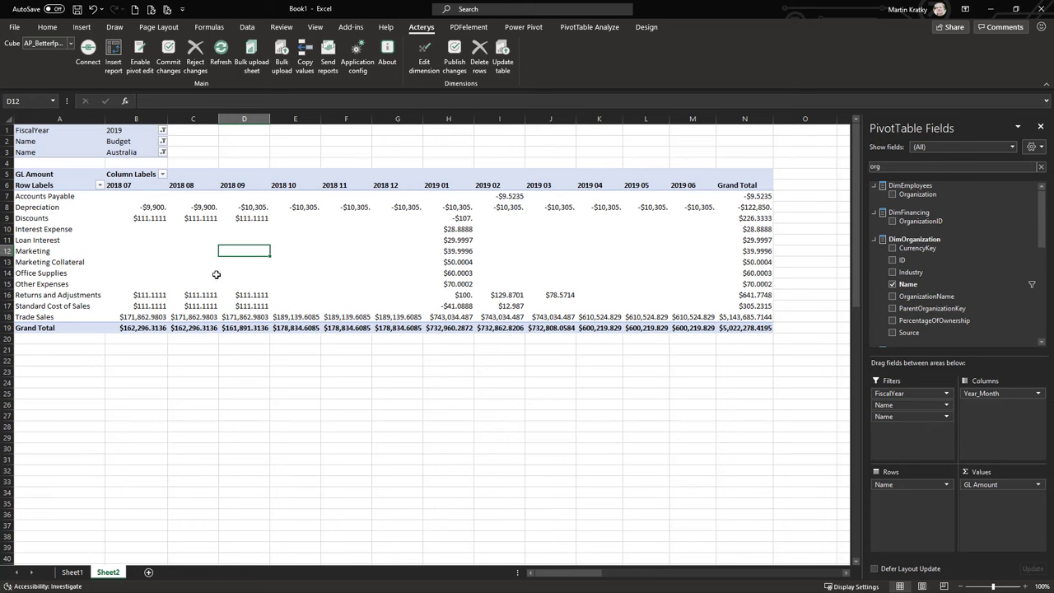
# - Enter 1000 for Marketing Collateral in 2018 07 and fill it across to 2018 12
pyautogui.moveTo(258, 300)
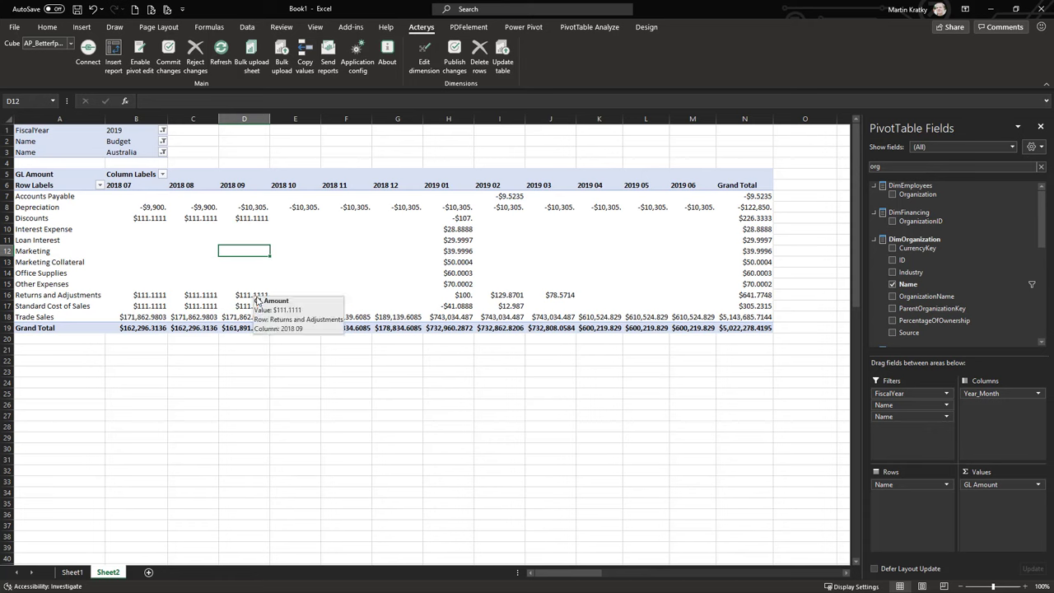
pyautogui.click(143, 259)
pyautogui.write('1000')
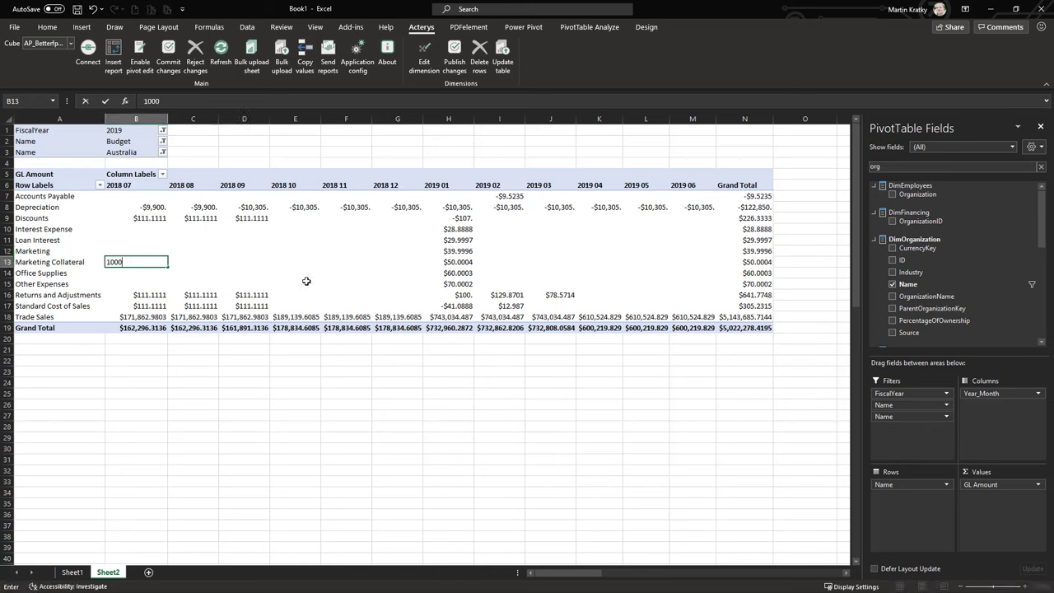
pyautogui.press('Return')
pyautogui.click(143, 262)
pyautogui.moveTo(168, 267); pyautogui.dragTo(428, 274)
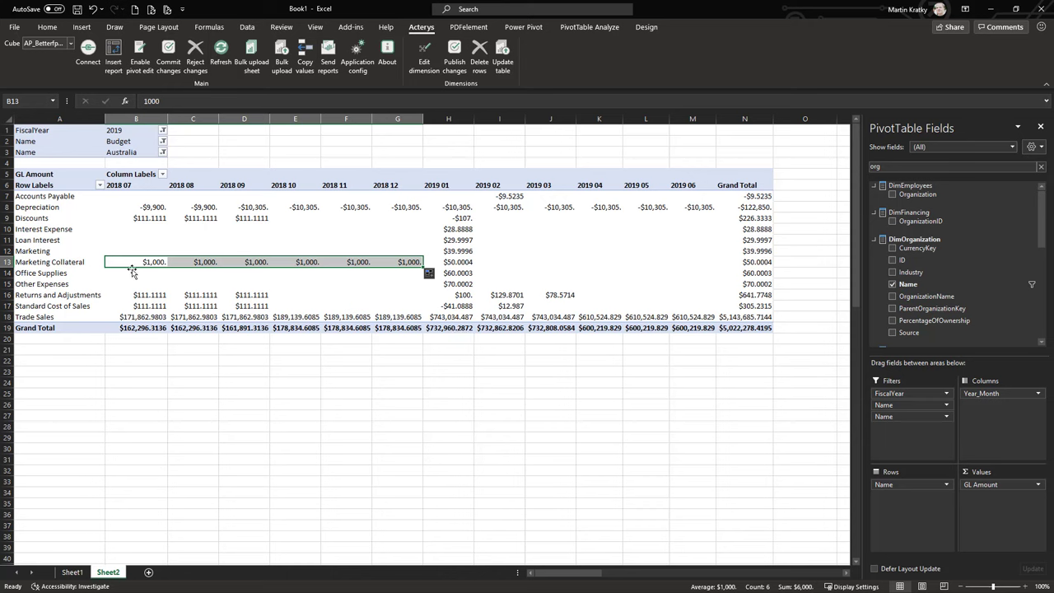
pyautogui.click(276, 275)
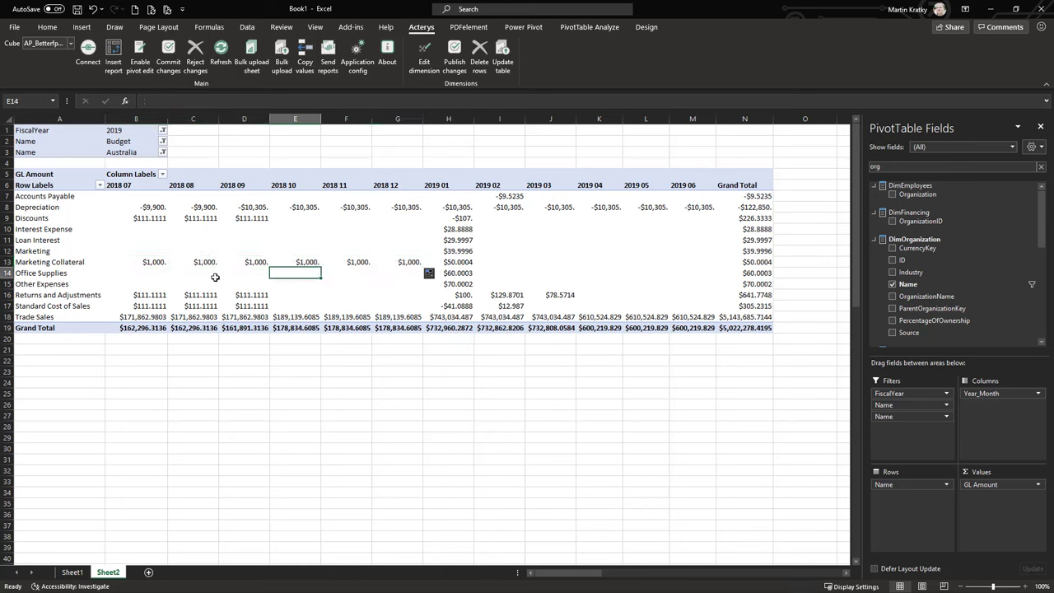
# - Set Office Supplies for 2018 09 to =D13*1.2 and commit the changes to the database
pyautogui.click(249, 274)
pyautogui.write('=')
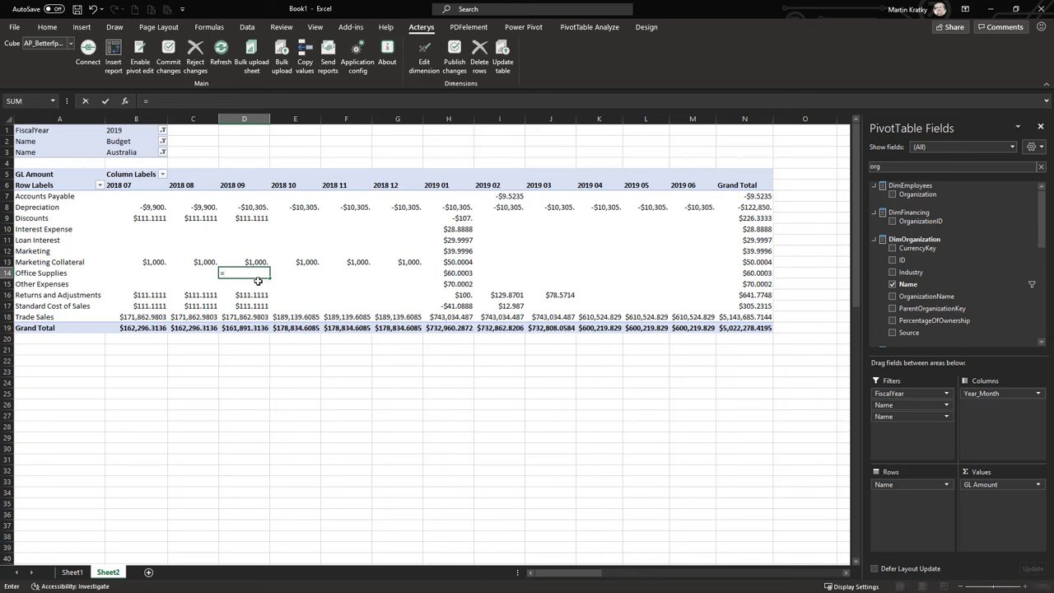
pyautogui.write('d13')
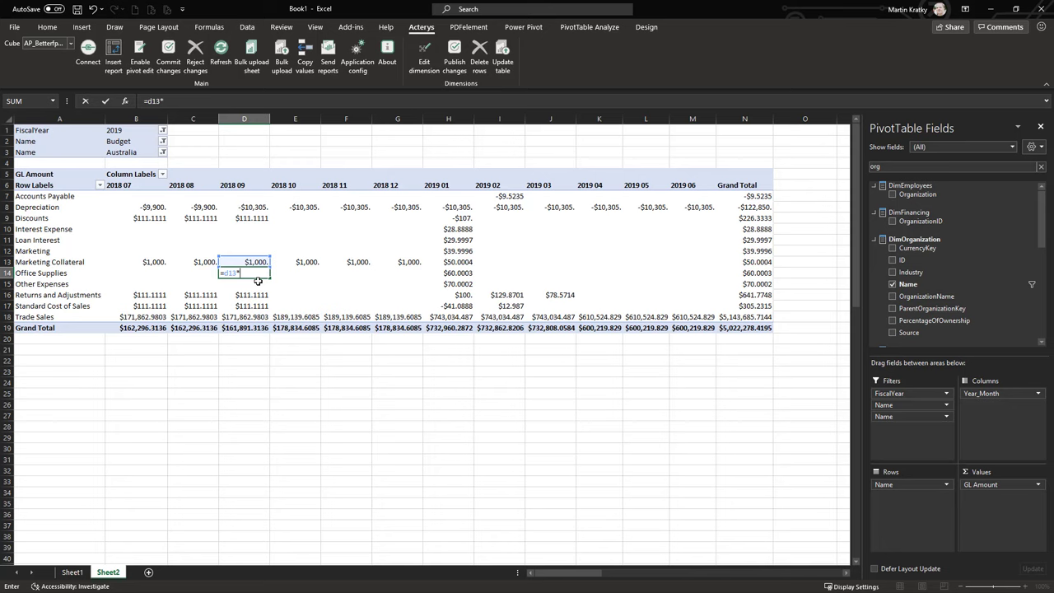
pyautogui.write('*1.2')
pyautogui.press('Return')
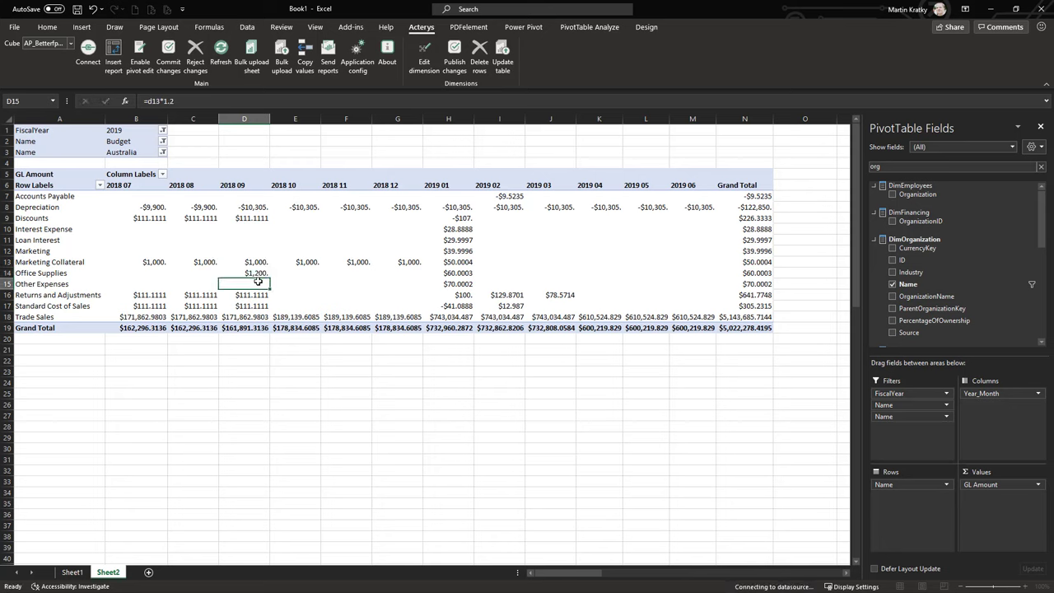
pyautogui.click(256, 271)
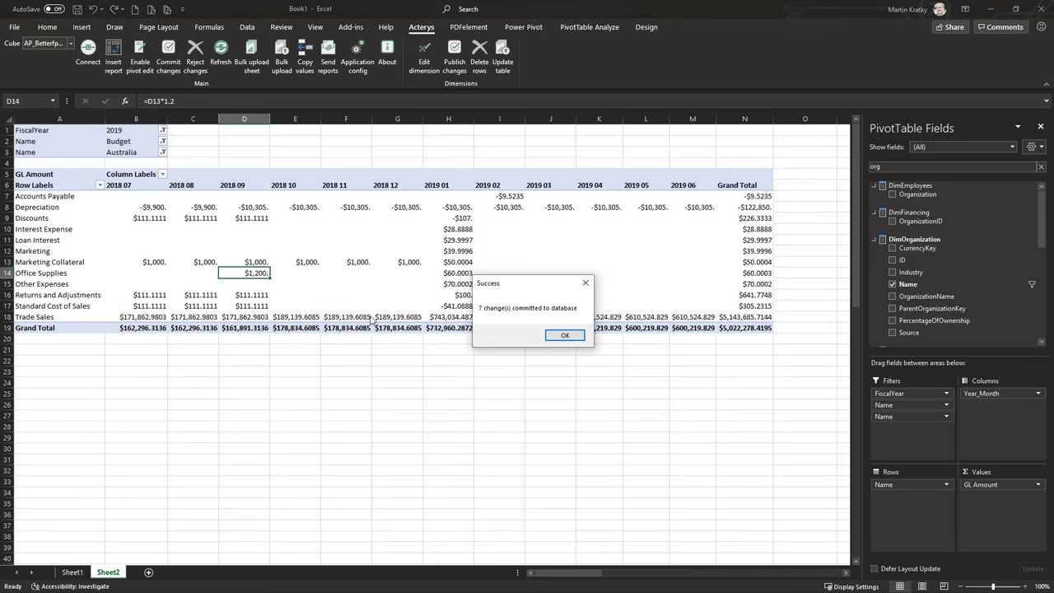
pyautogui.click(563, 334)
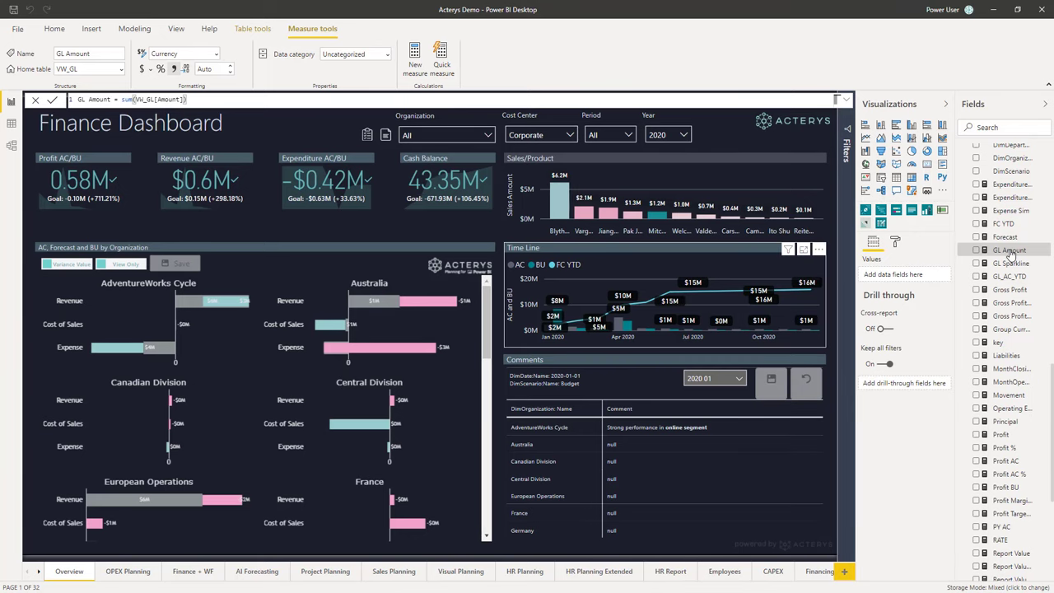
# - Give the GL Amount measure 0 decimal places and save the Power BI report
pyautogui.click(232, 70)
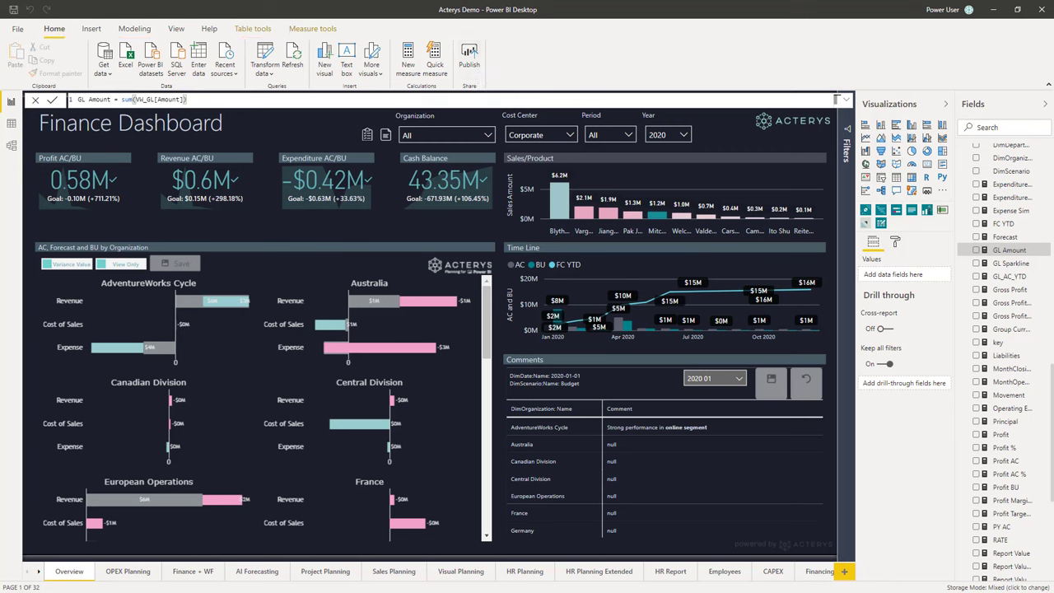
pyautogui.click(567, 319)
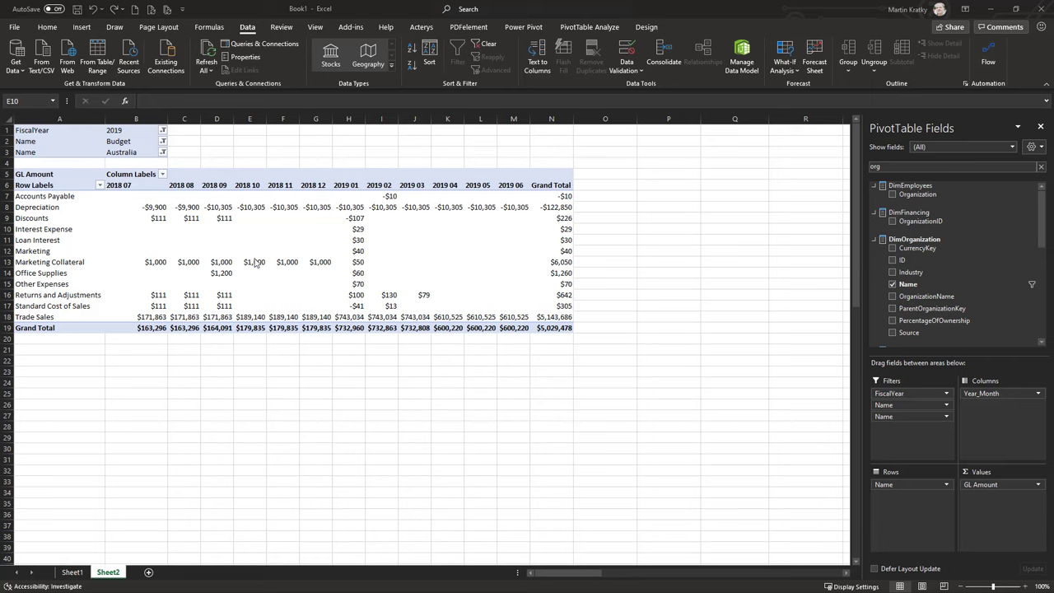
# - Back in Excel, find the account fields and place AccountGroup in Rows above Name
pyautogui.hotkey('alt', 'Tab')
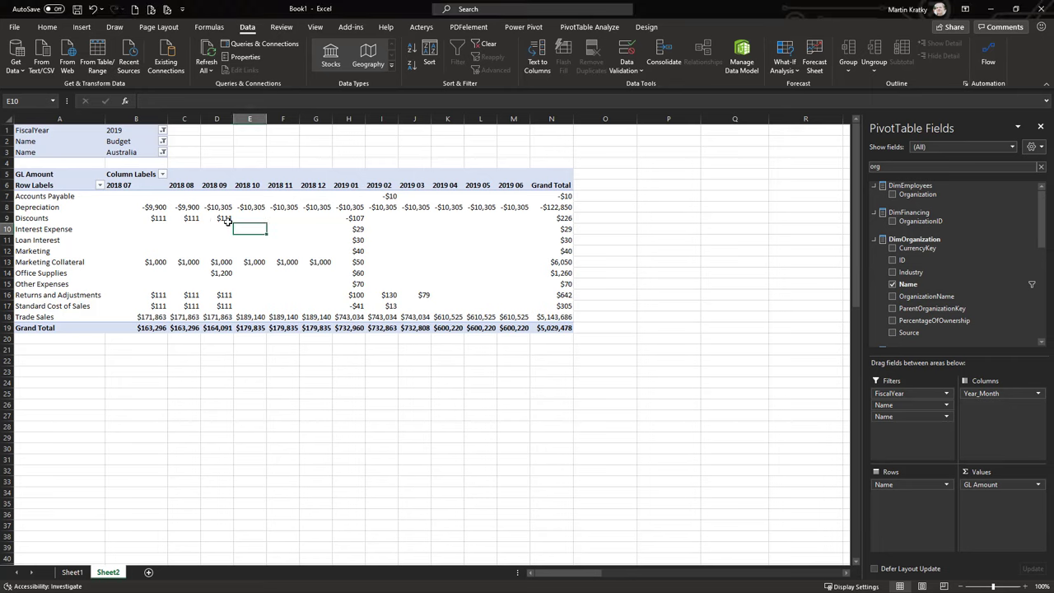
pyautogui.click(224, 219)
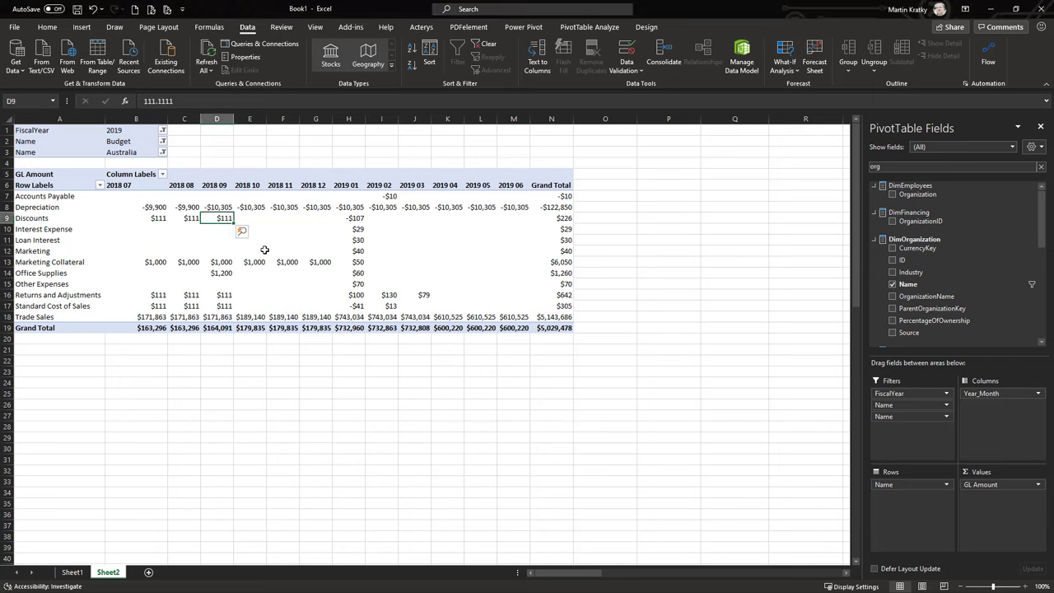
pyautogui.moveTo(265, 250)
pyautogui.write('account')
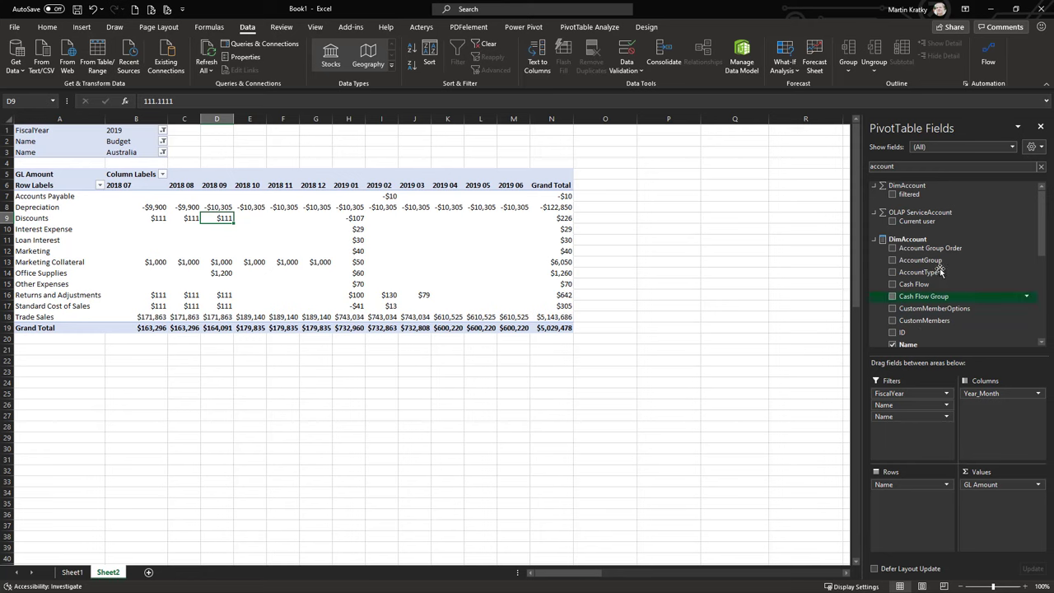
pyautogui.scroll(-1, 939, 272)
pyautogui.scroll(-1, 943, 271)
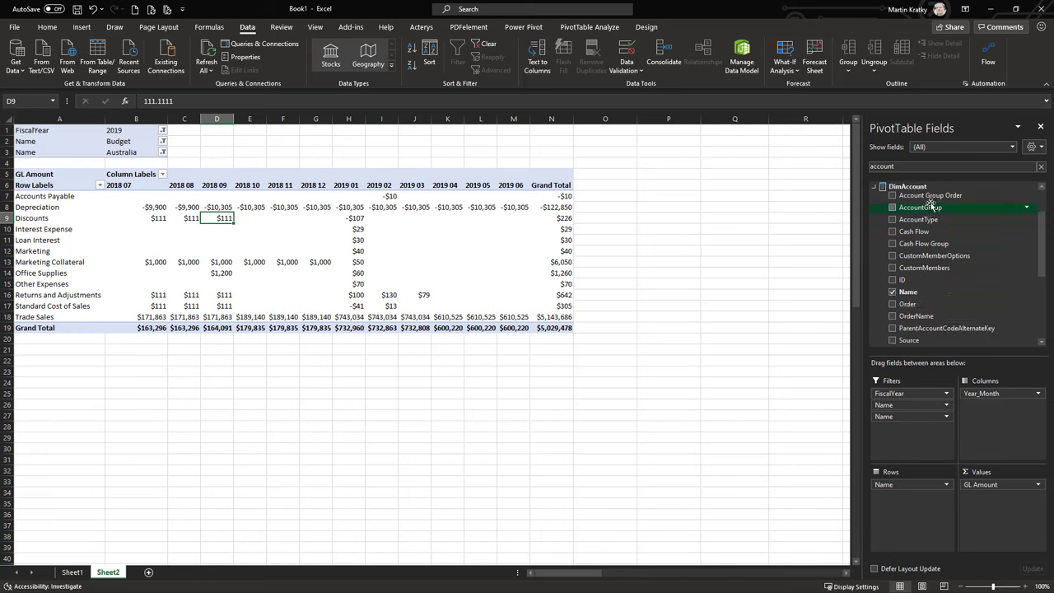
pyautogui.moveTo(930, 206); pyautogui.dragTo(918, 482)
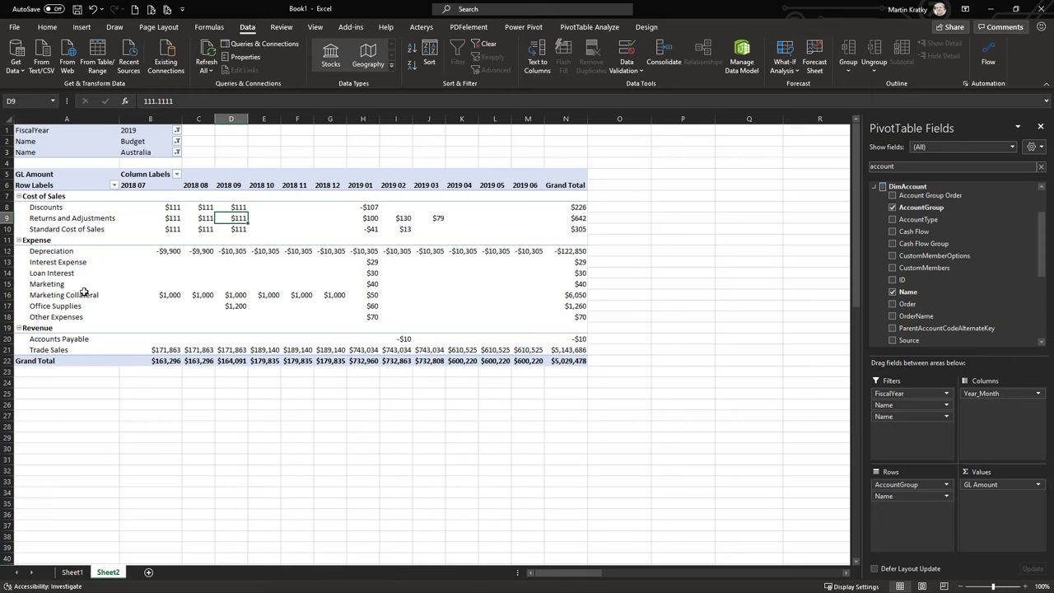
# - Check the Expense row and the Marketing Collateral and Depreciation values for early 2019
pyautogui.moveTo(36, 240); pyautogui.dragTo(578, 240)
pyautogui.click(402, 295)
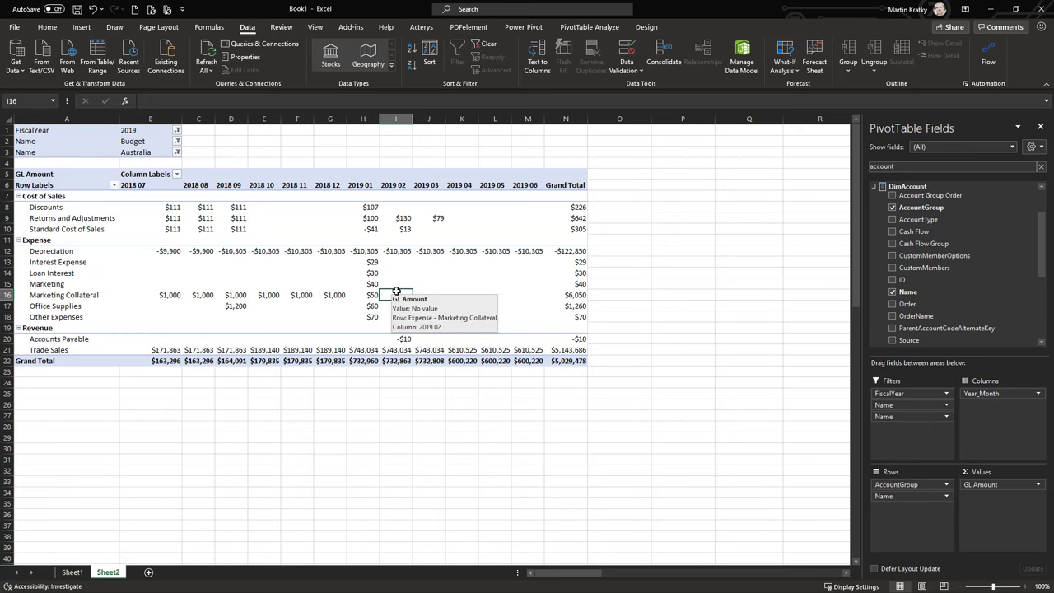
pyautogui.click(362, 252)
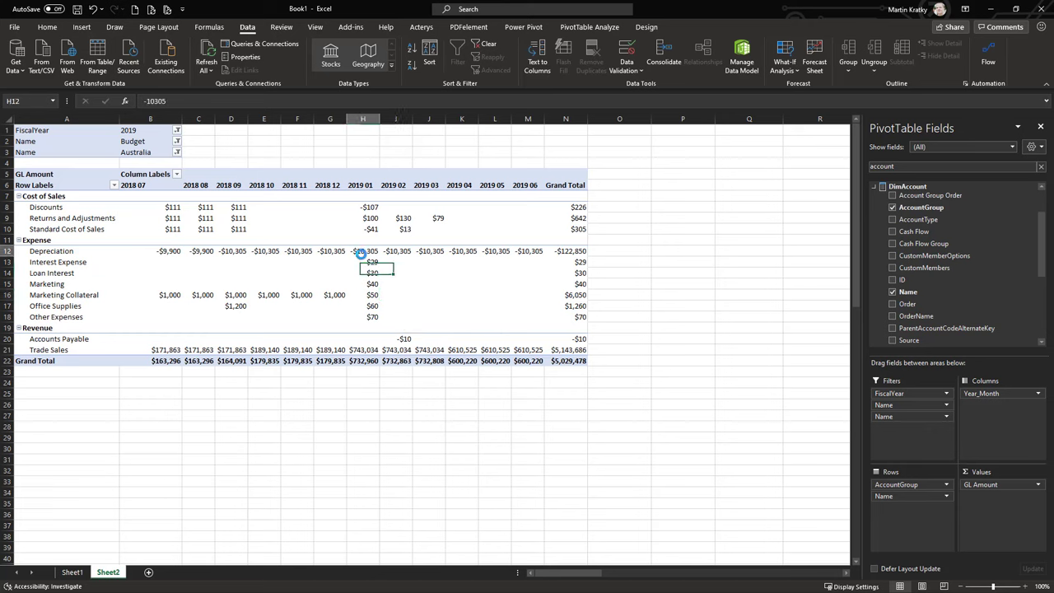
pyautogui.click(581, 27)
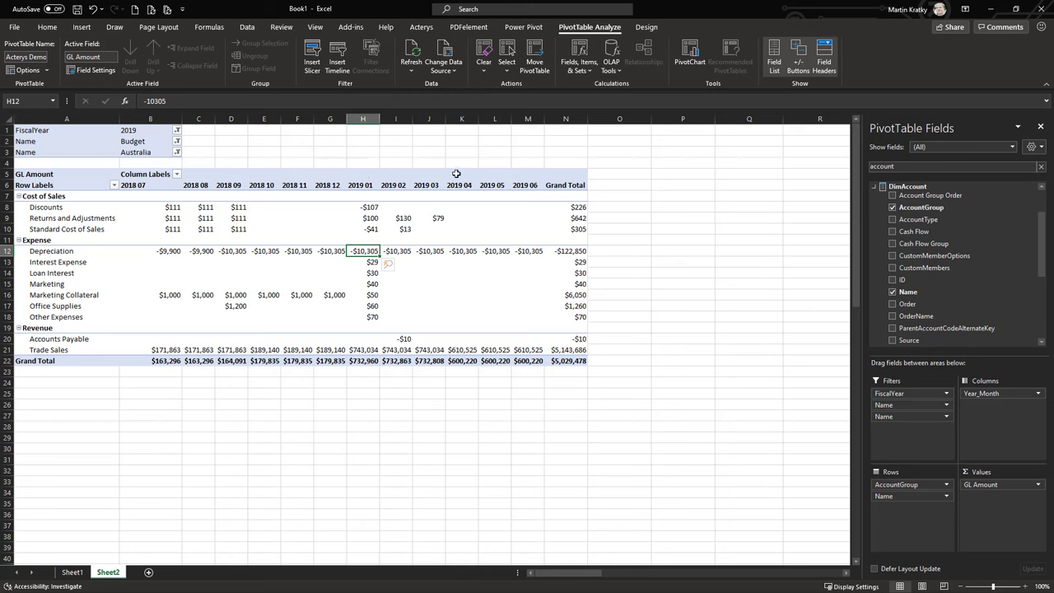
# - Show all subtotals at the top of each account group
pyautogui.click(646, 27)
pyautogui.click(19, 56)
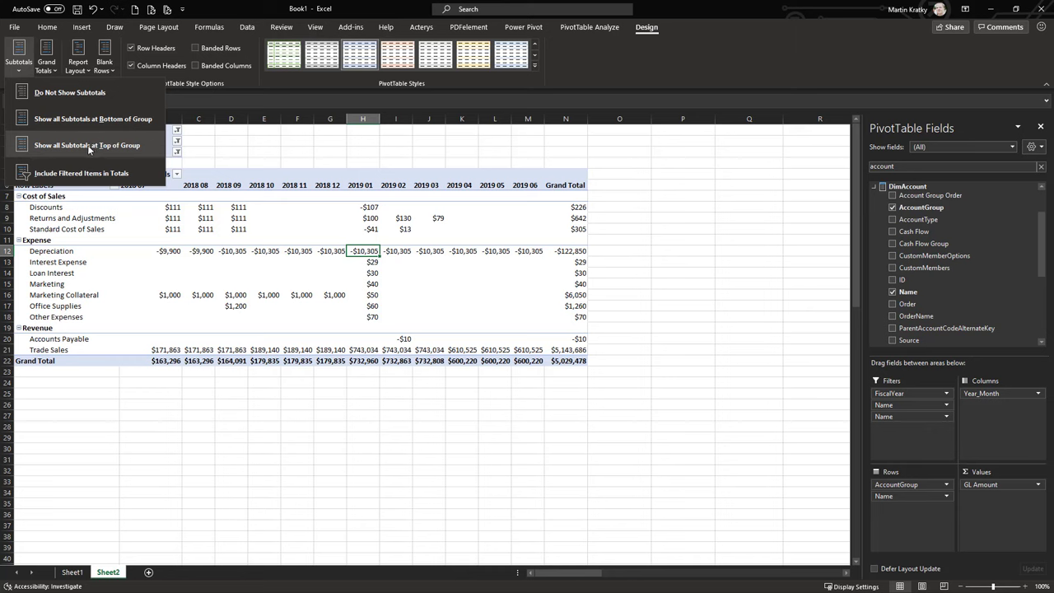
pyautogui.click(91, 146)
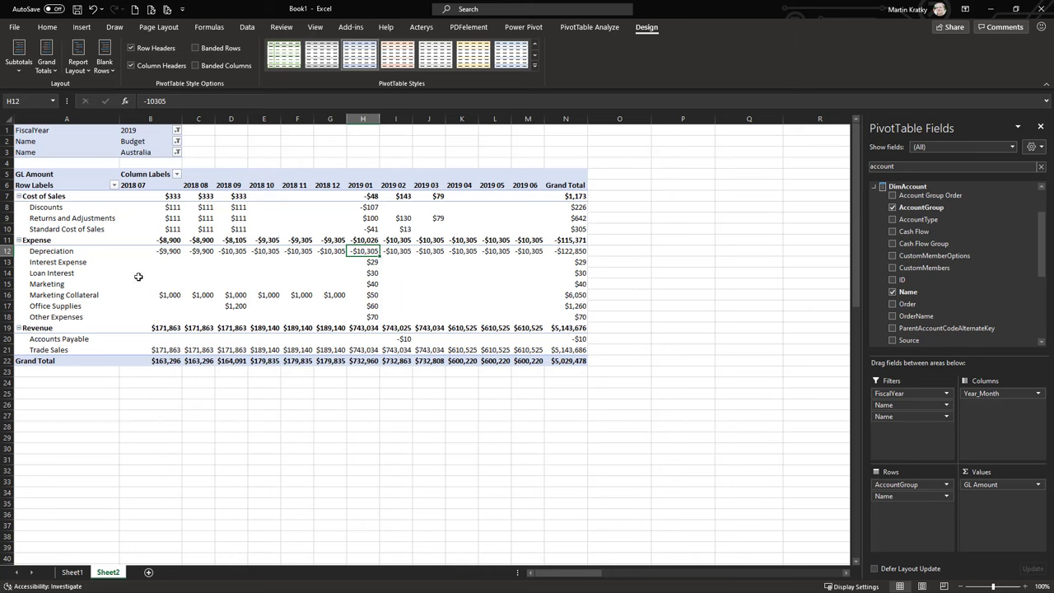
# - Enter -12000 in the Expense total for 2019 01
pyautogui.click(367, 238)
pyautogui.moveTo(514, 297)
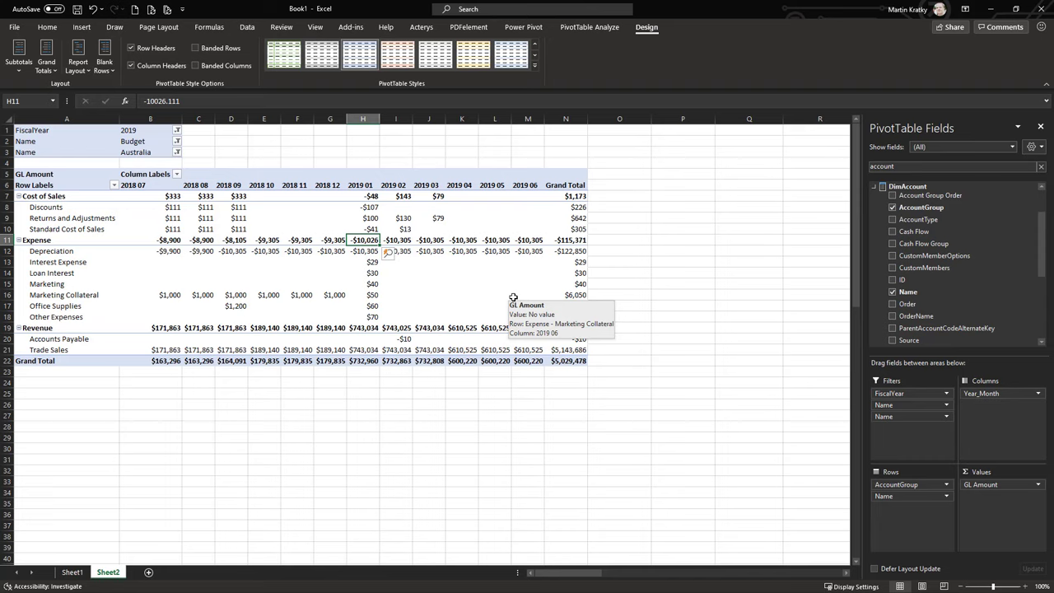
pyautogui.write('-12000')
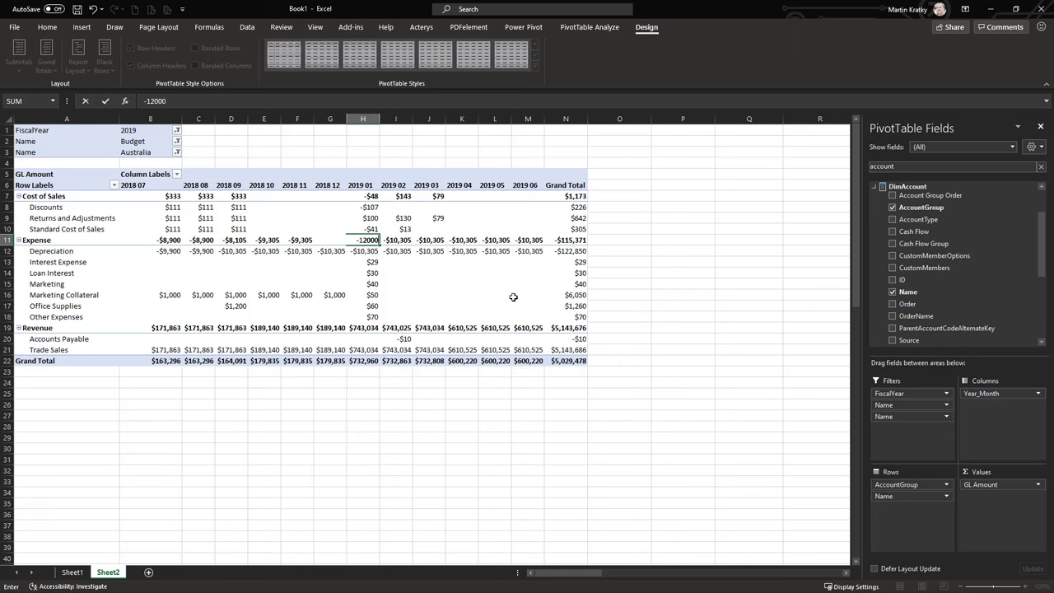
# - Commit -12000 for Expense 2019 01, then raise Expense 2019 02 by 10% using i10%
pyautogui.press('Return')
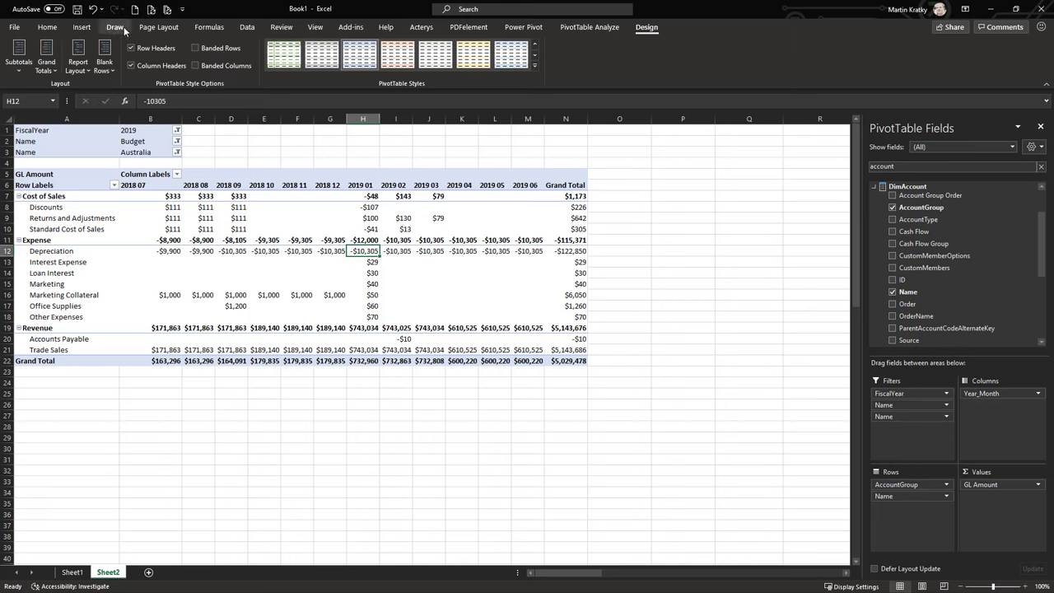
pyautogui.click(48, 28)
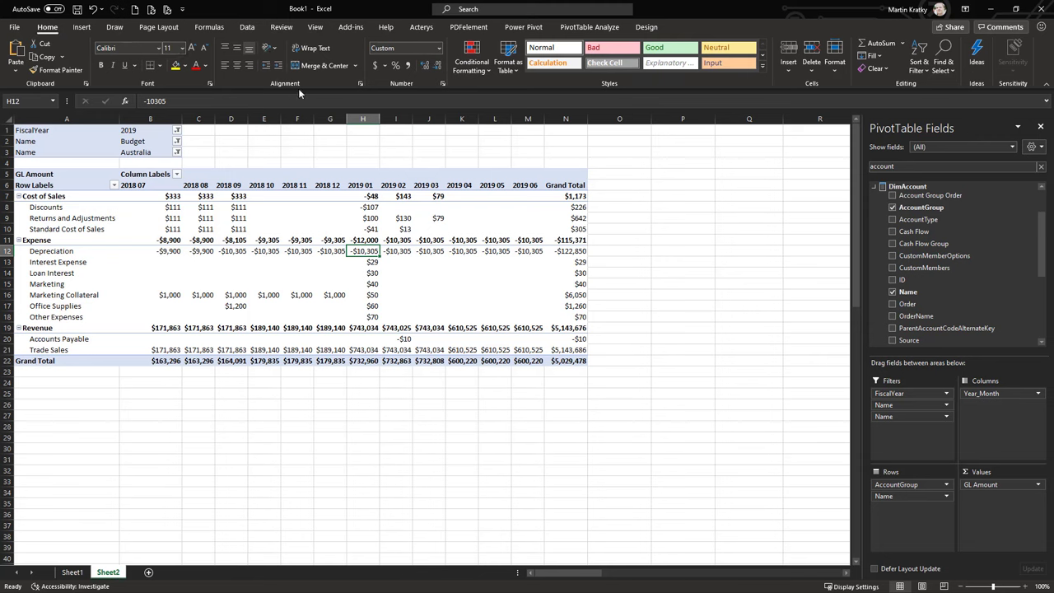
pyautogui.click(421, 28)
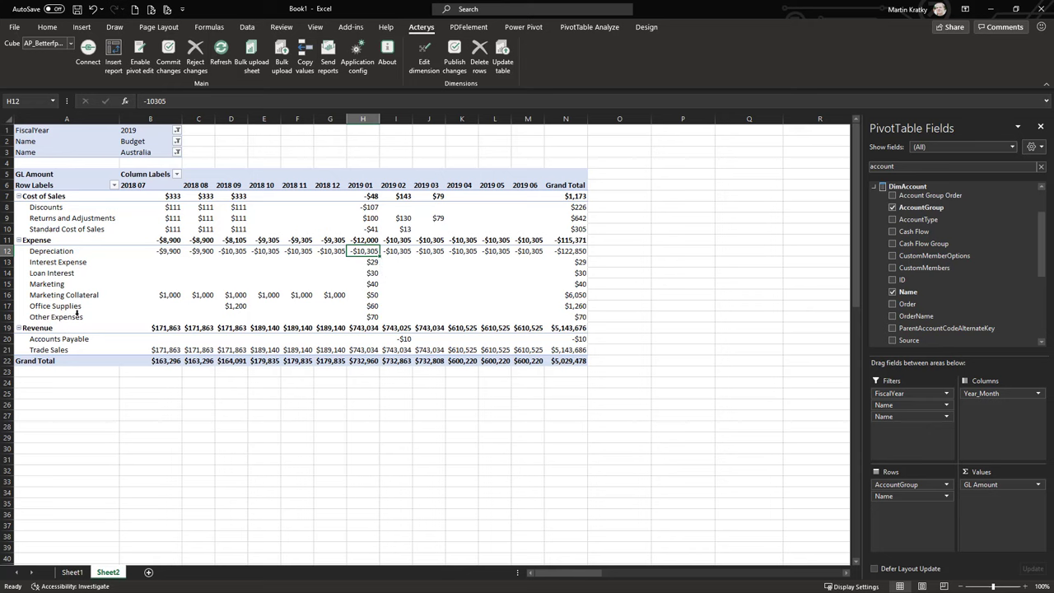
pyautogui.click(402, 241)
pyautogui.write('i10%')
pyautogui.press('Return')
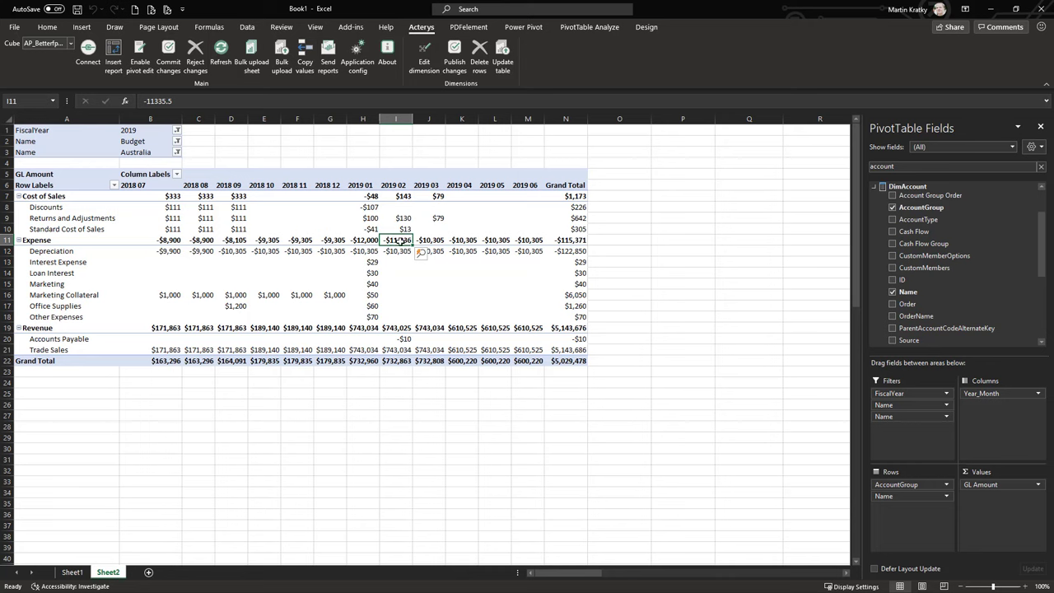
pyautogui.moveTo(399, 239)
pyautogui.moveTo(399, 284)
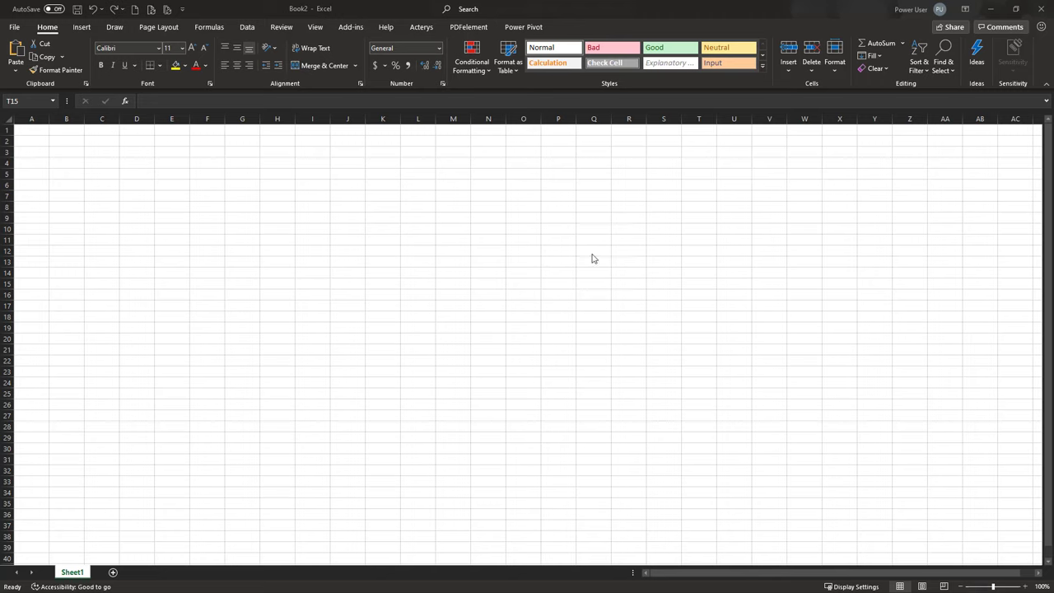
# - Show the Acterys add-in commands in the new blank workbook
pyautogui.click(423, 28)
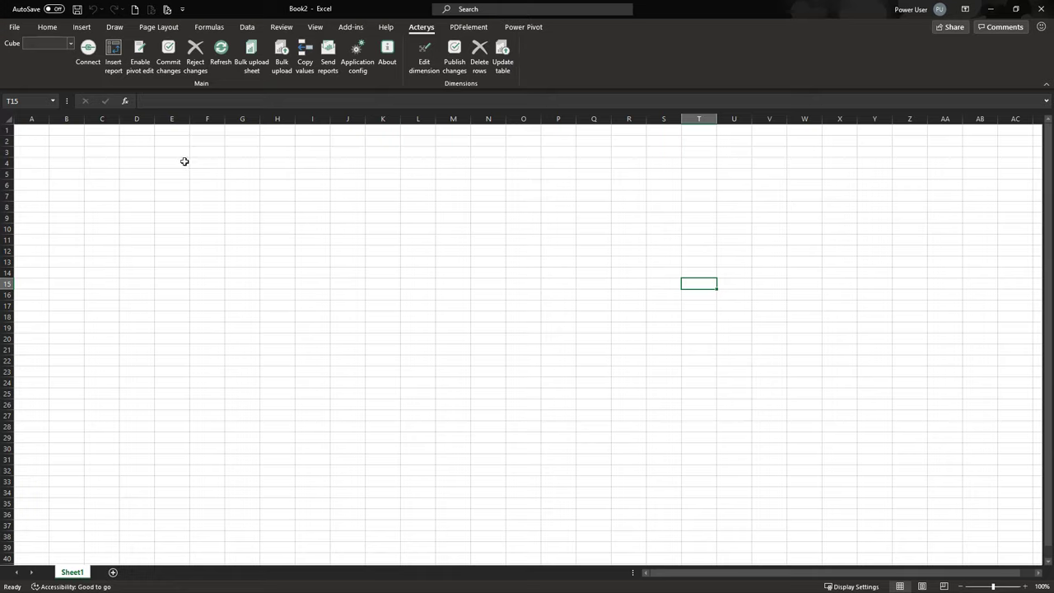
pyautogui.click(15, 27)
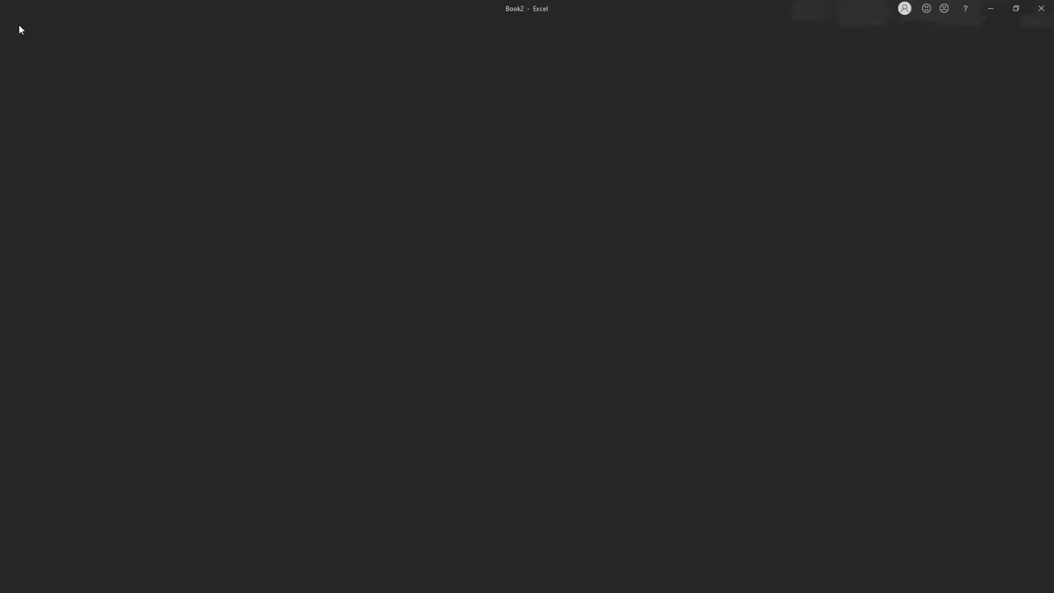
pyautogui.click(20, 32)
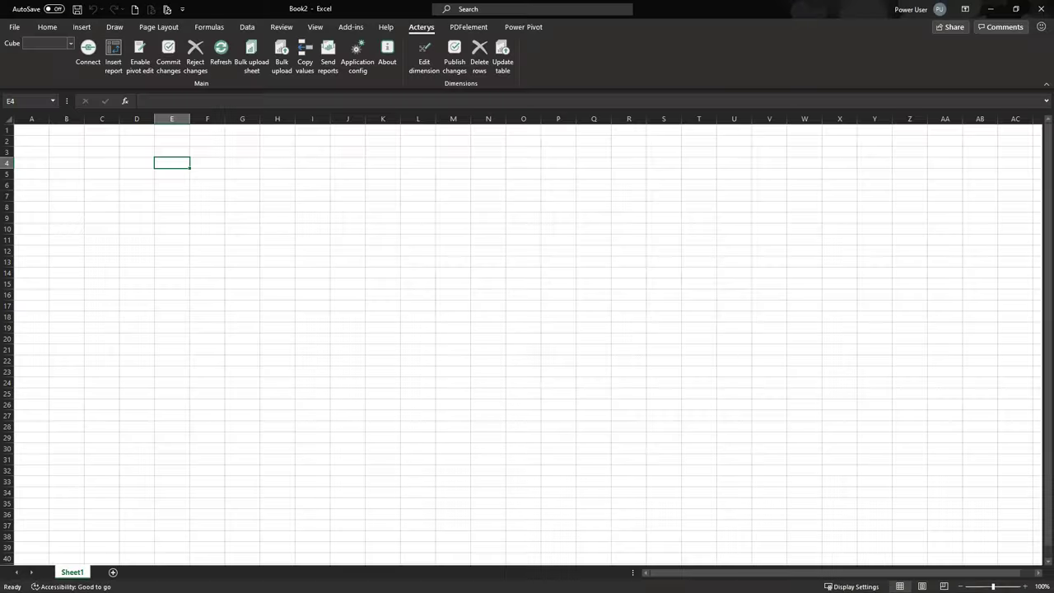
pyautogui.click(11, 29)
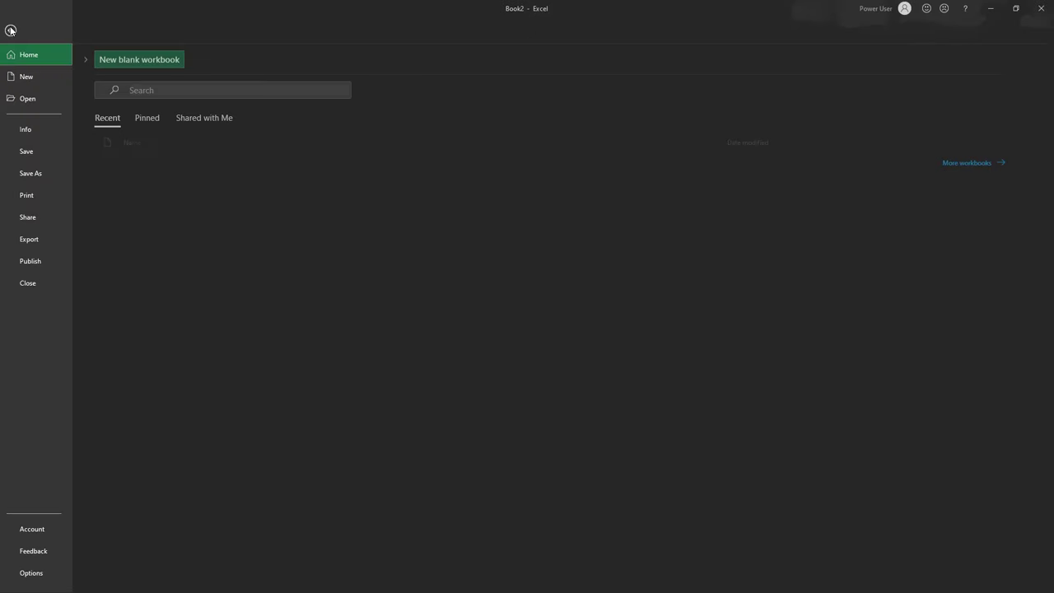
pyautogui.click(33, 534)
pyautogui.click(370, 360)
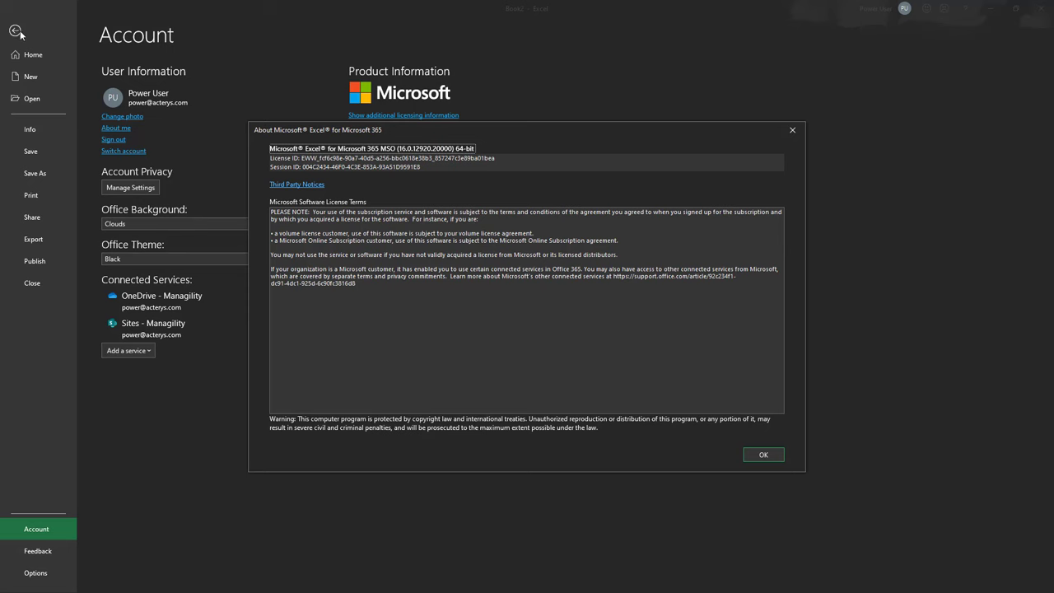
pyautogui.click(764, 456)
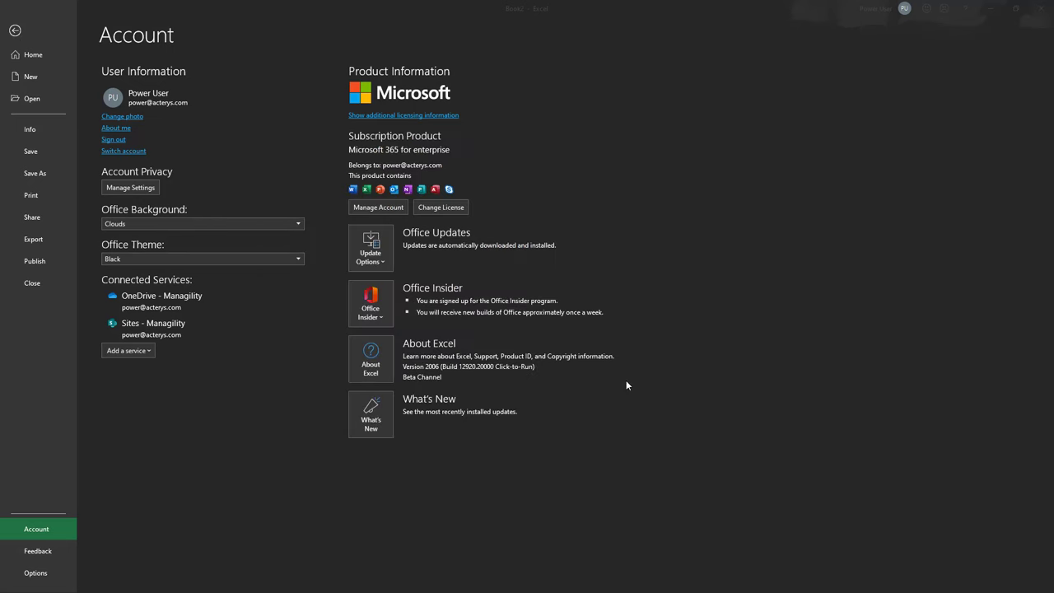
pyautogui.click(37, 36)
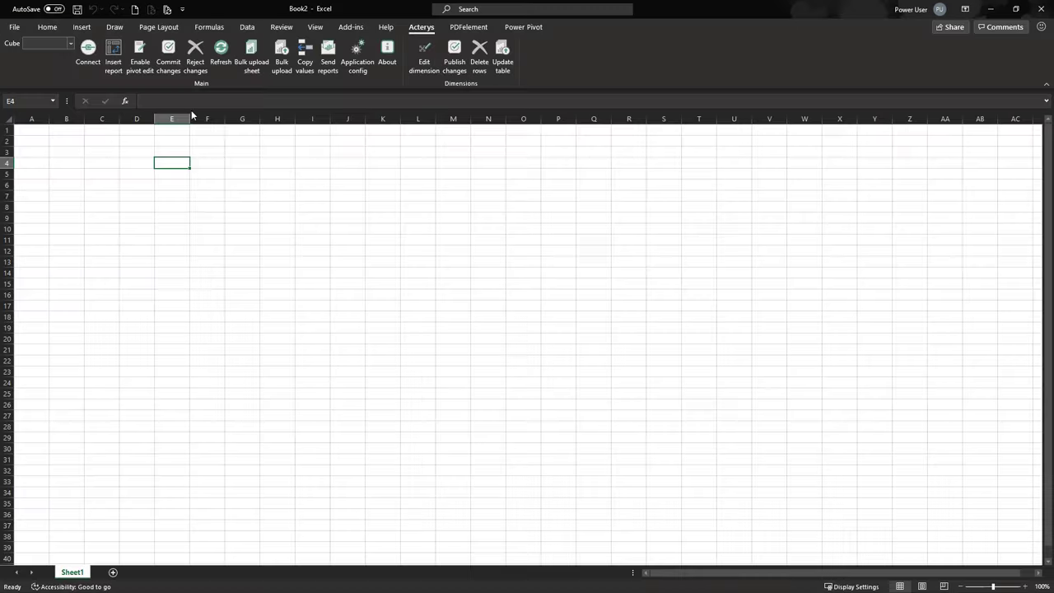
pyautogui.click(273, 167)
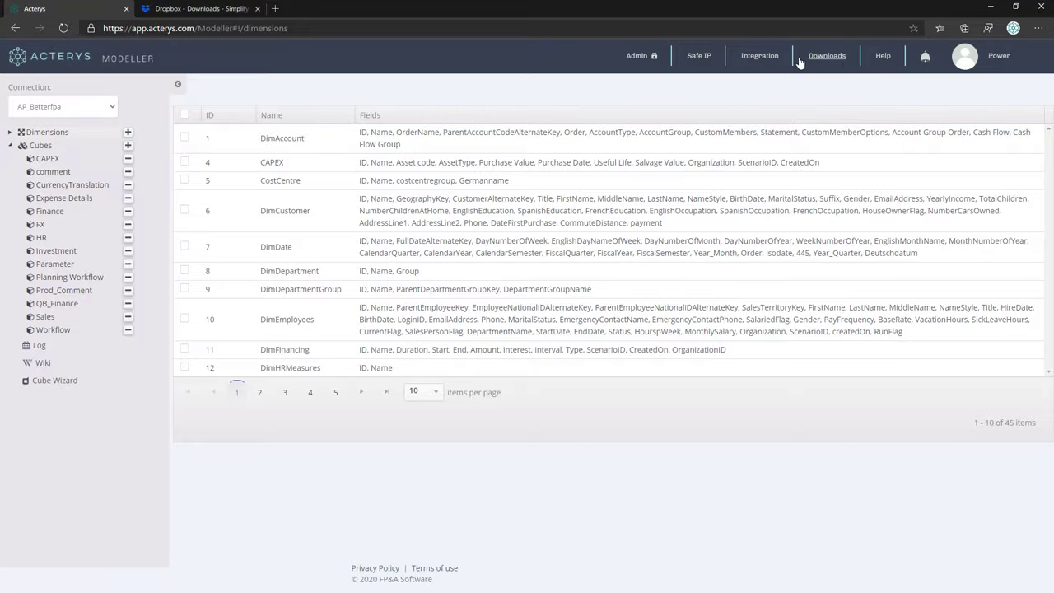
# - Browse the Dropbox Downloads share, glance into Excel Add-in, then open Xero Report Templates Excel
pyautogui.click(803, 64)
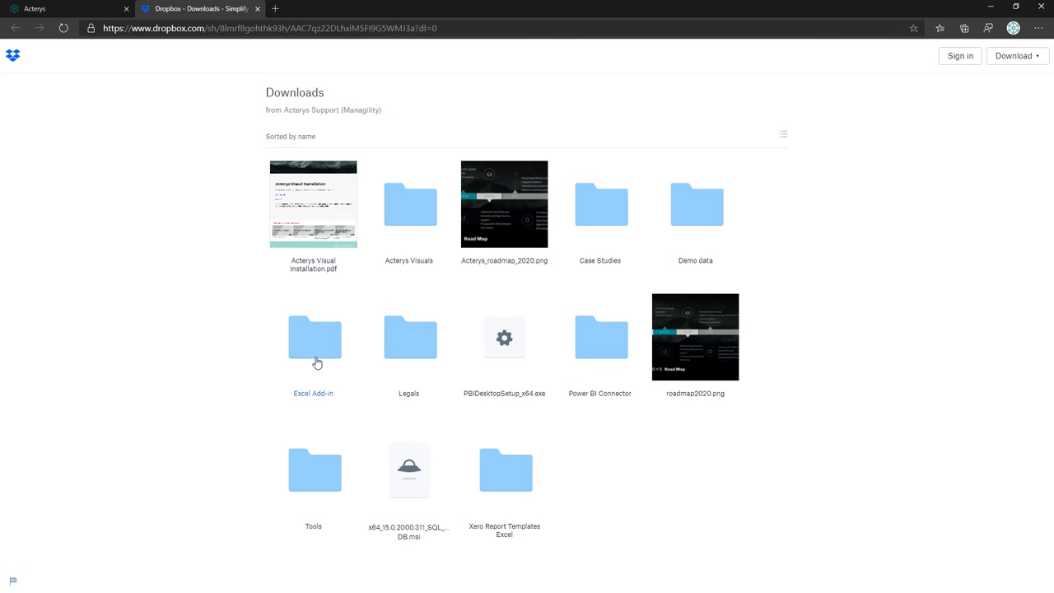
pyautogui.click(314, 354)
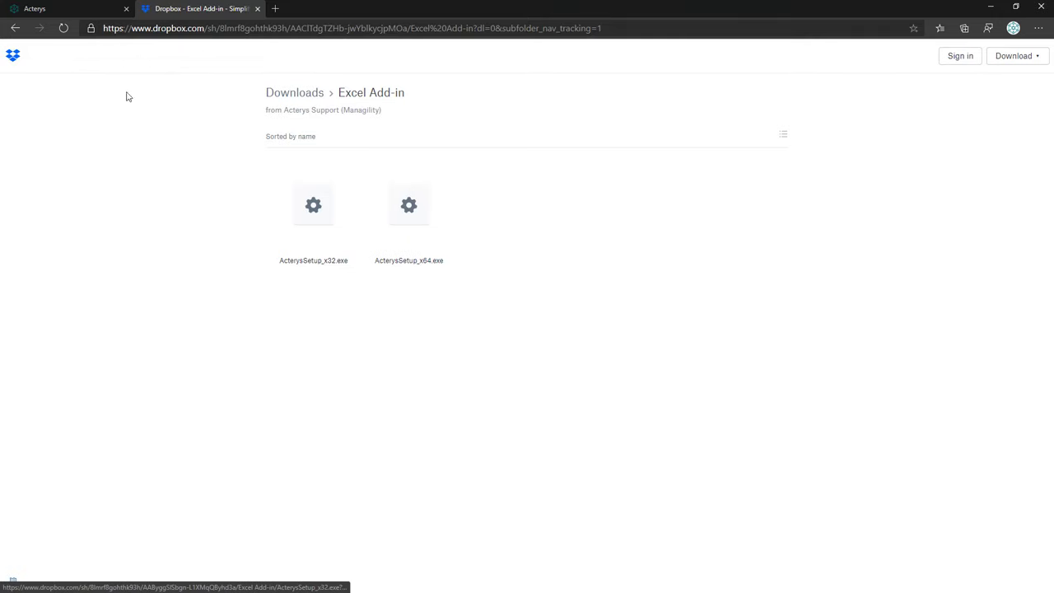
pyautogui.click(51, 13)
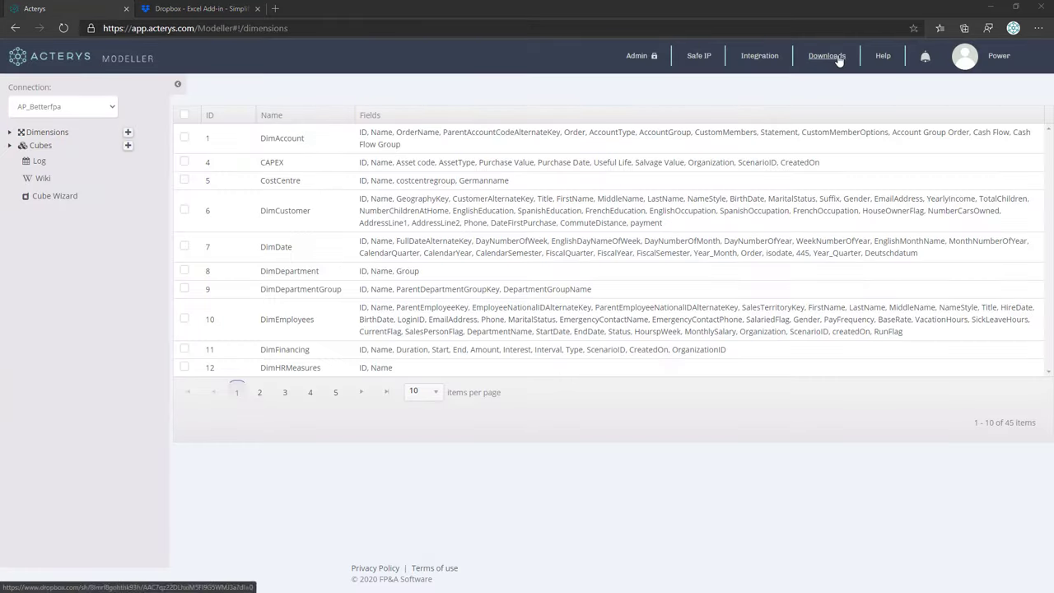
pyautogui.click(221, 8)
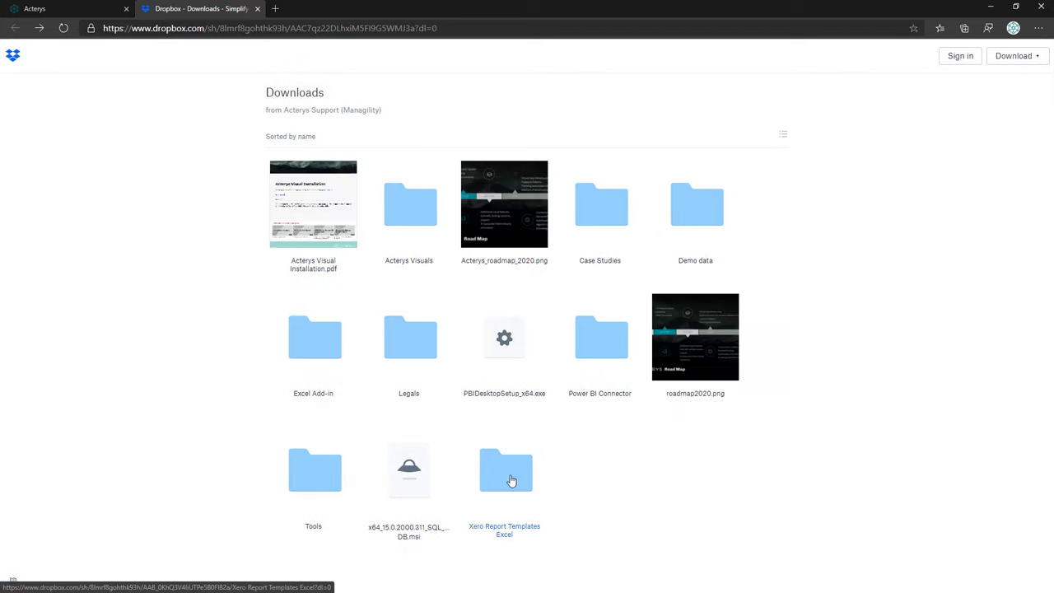
pyautogui.click(526, 487)
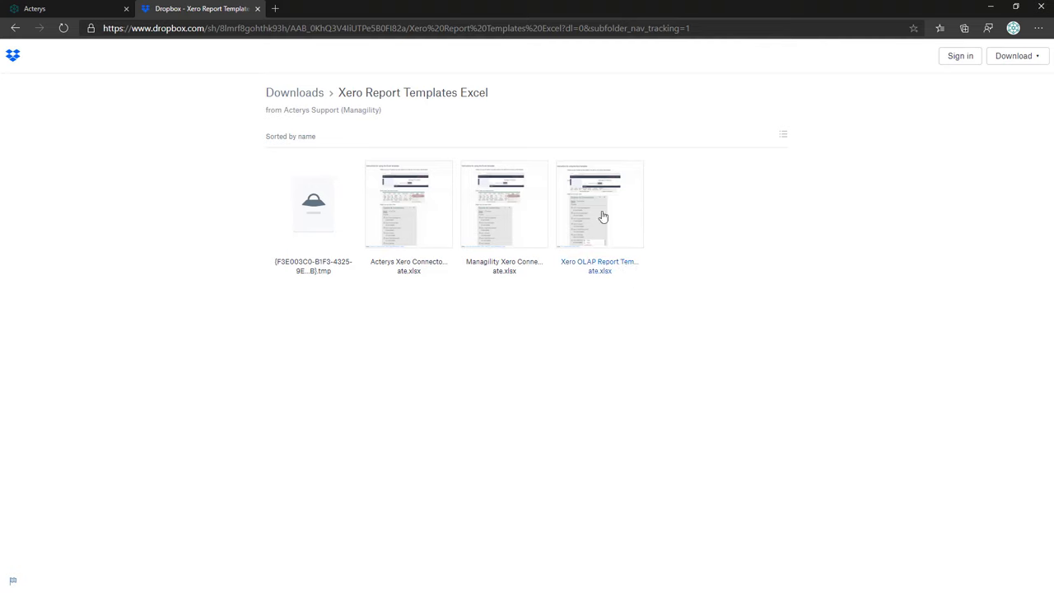
# - Preview Xero OLAP Report Template.xlsx in Dropbox and download it directly
pyautogui.click(598, 269)
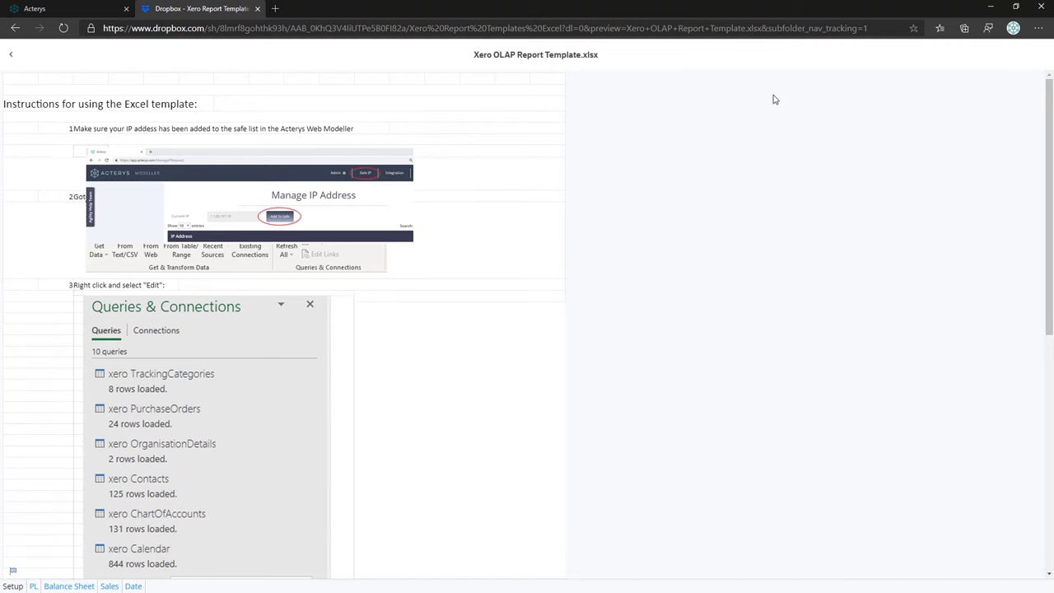
pyautogui.click(858, 54)
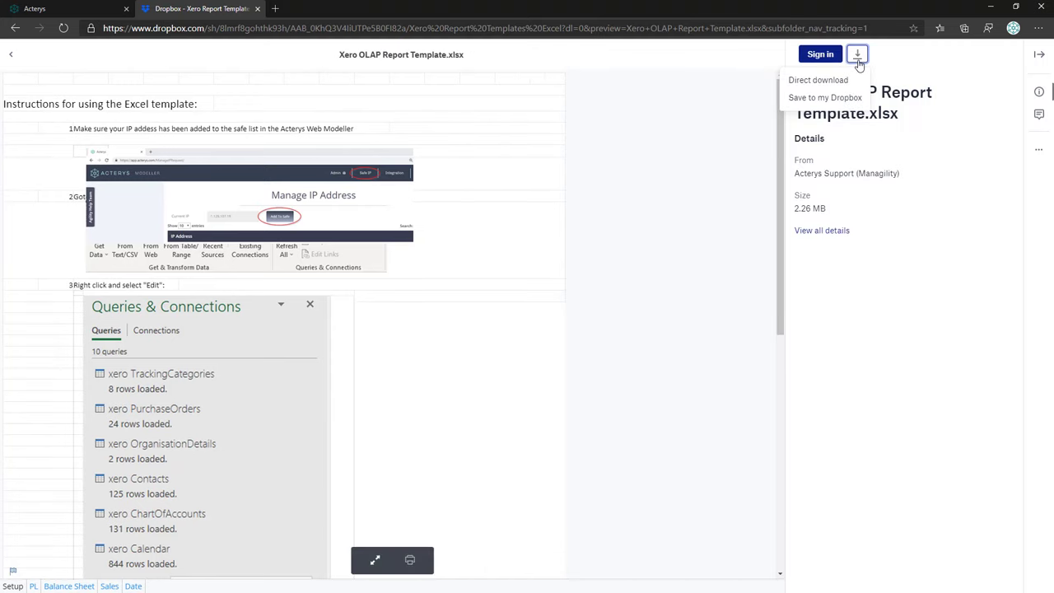
pyautogui.click(818, 80)
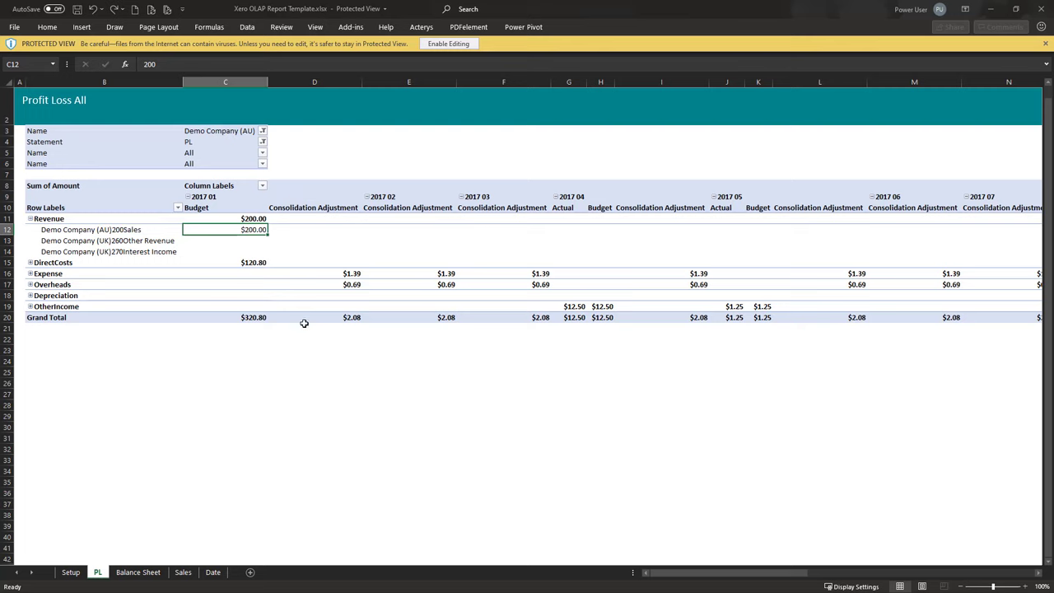
# - Enable editing on the downloaded Xero OLAP Report Template workbook
pyautogui.click(448, 44)
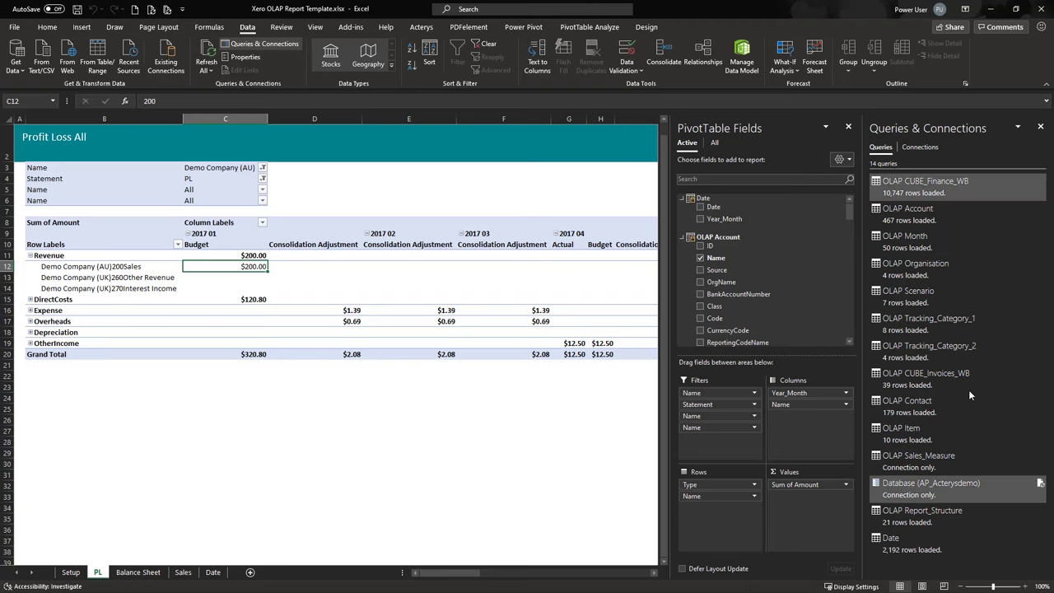
# - Replace the name after AP_ in the Database parameter's Current Value, checking it in the Modeller
pyautogui.moveTo(909, 488)
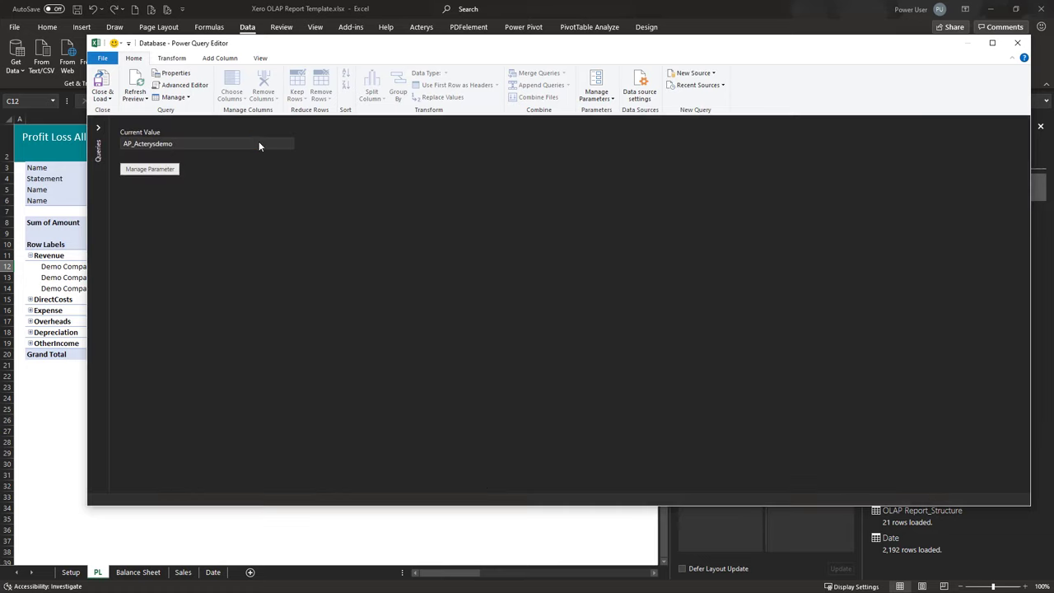
pyautogui.click(134, 145)
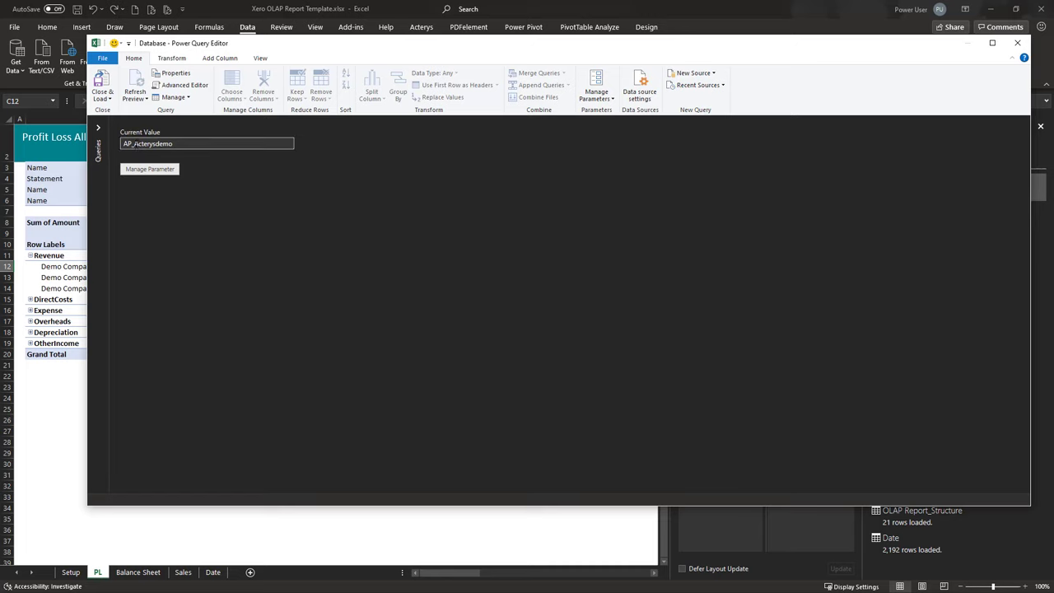
pyautogui.moveTo(134, 145); pyautogui.dragTo(184, 145)
pyautogui.write('yourname')
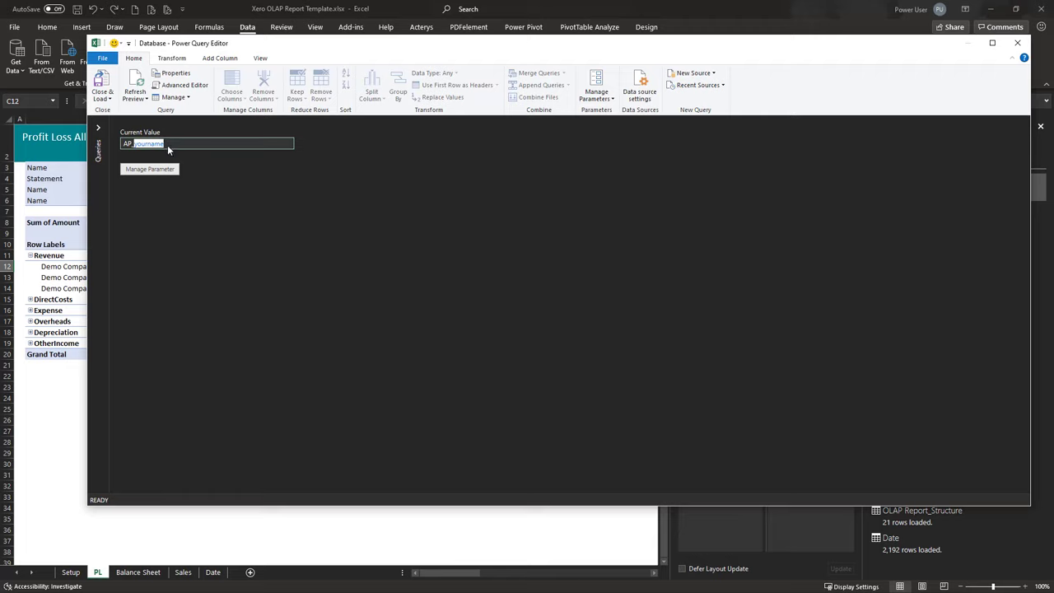
pyautogui.moveTo(164, 145); pyautogui.dragTo(134, 144)
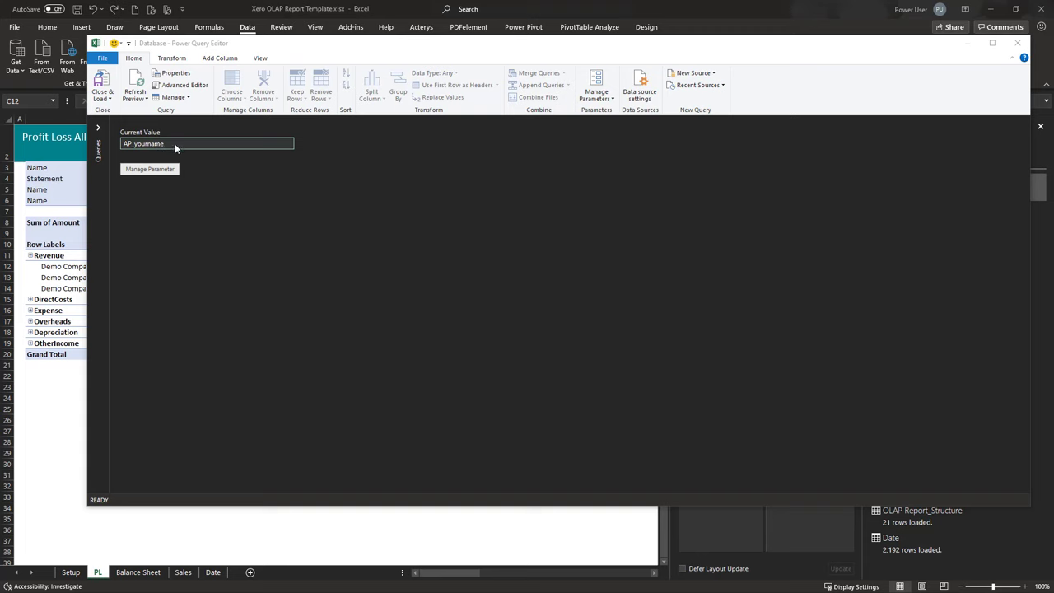
pyautogui.hotkey('alt', 'Tab')
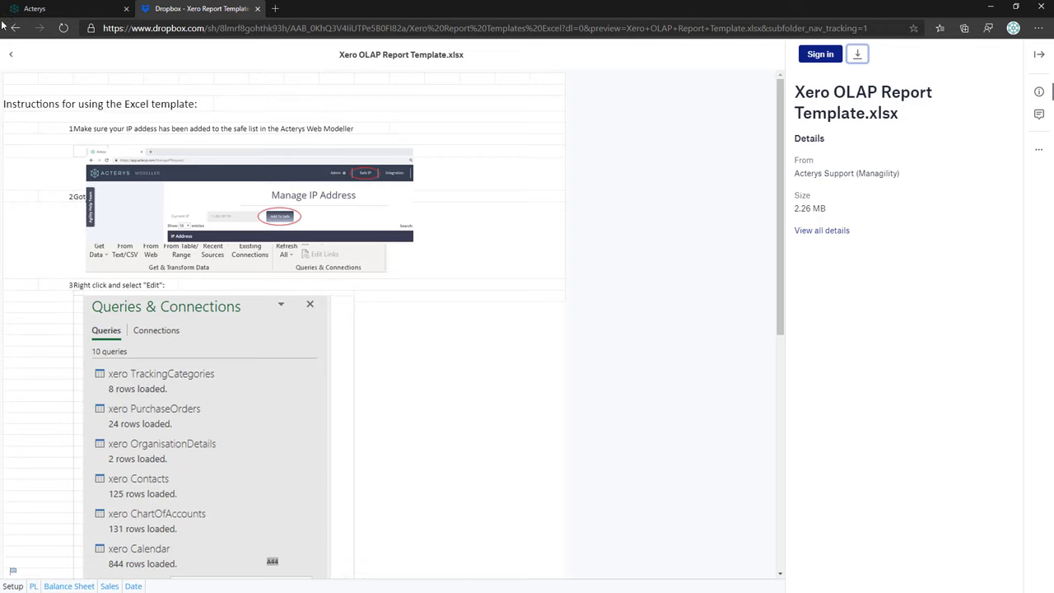
pyautogui.click(51, 10)
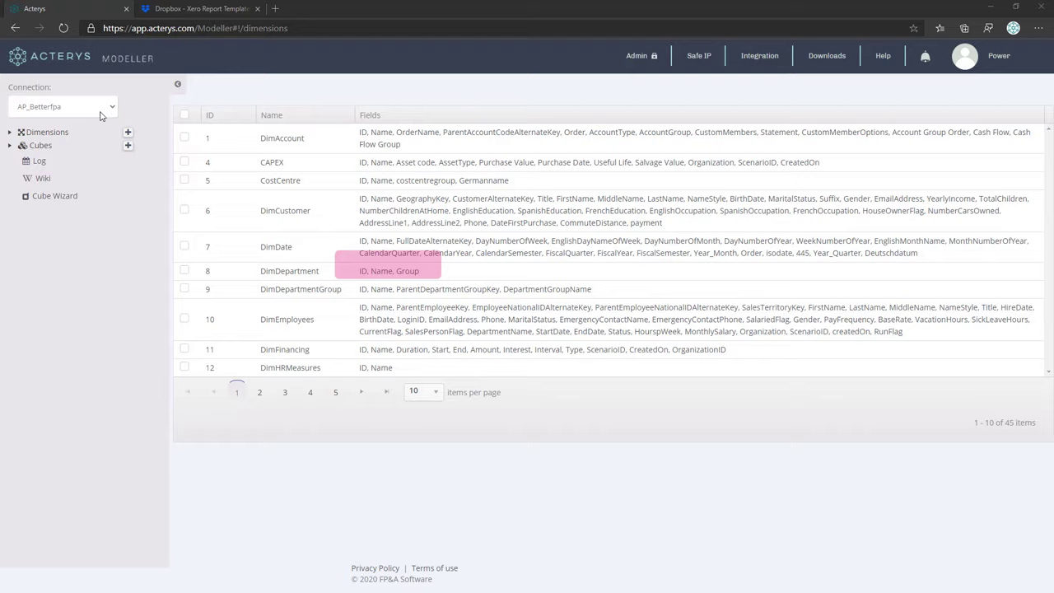
pyautogui.hotkey('alt', 'Tab')
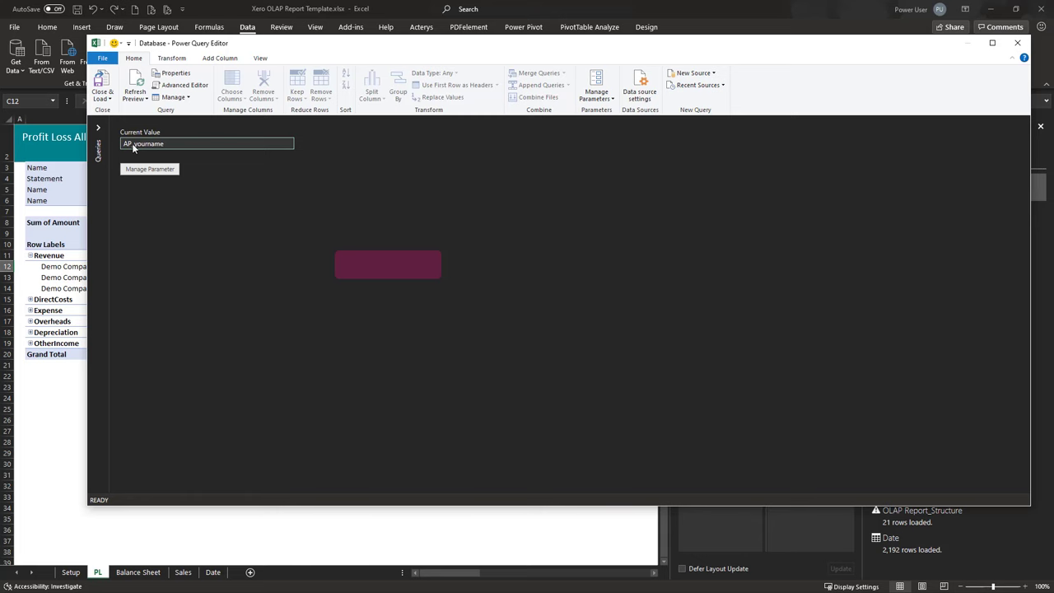
# - Close & Load the query editor and keep the parameter change
pyautogui.click(108, 100)
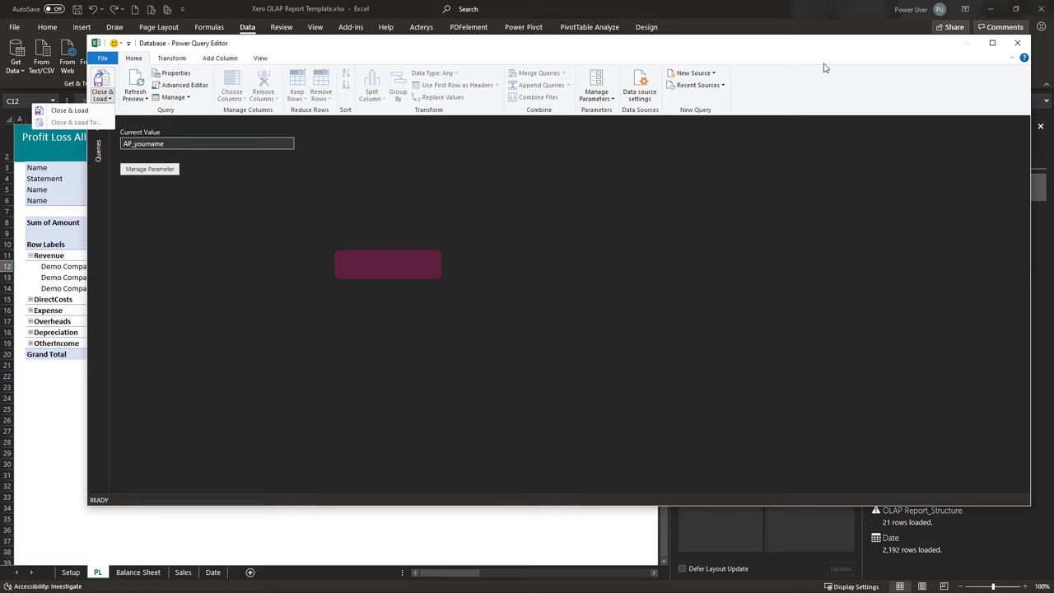
pyautogui.moveTo(998, 48); pyautogui.dragTo(985, 43)
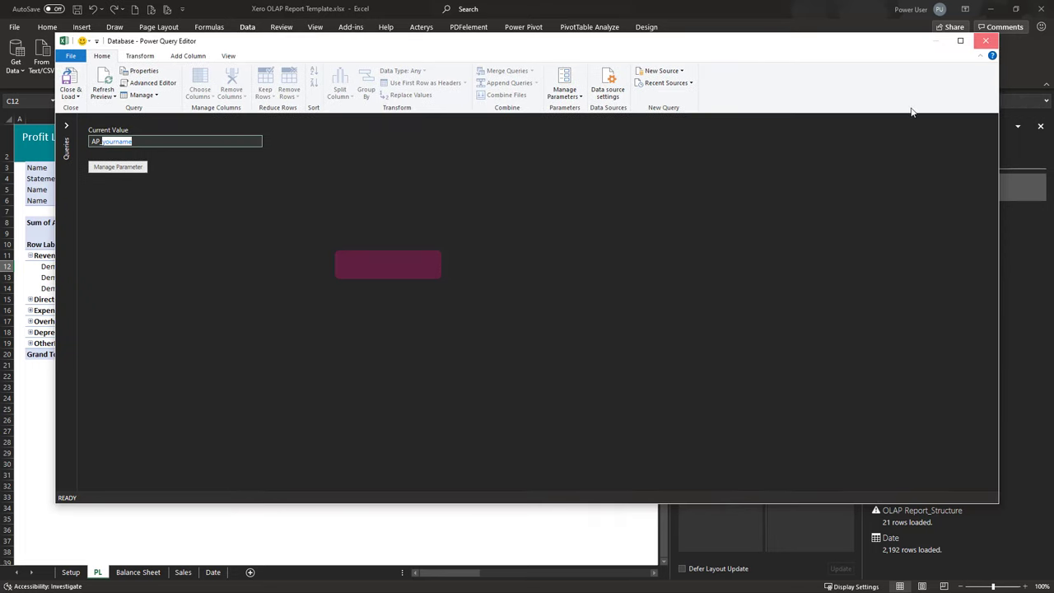
pyautogui.click(71, 79)
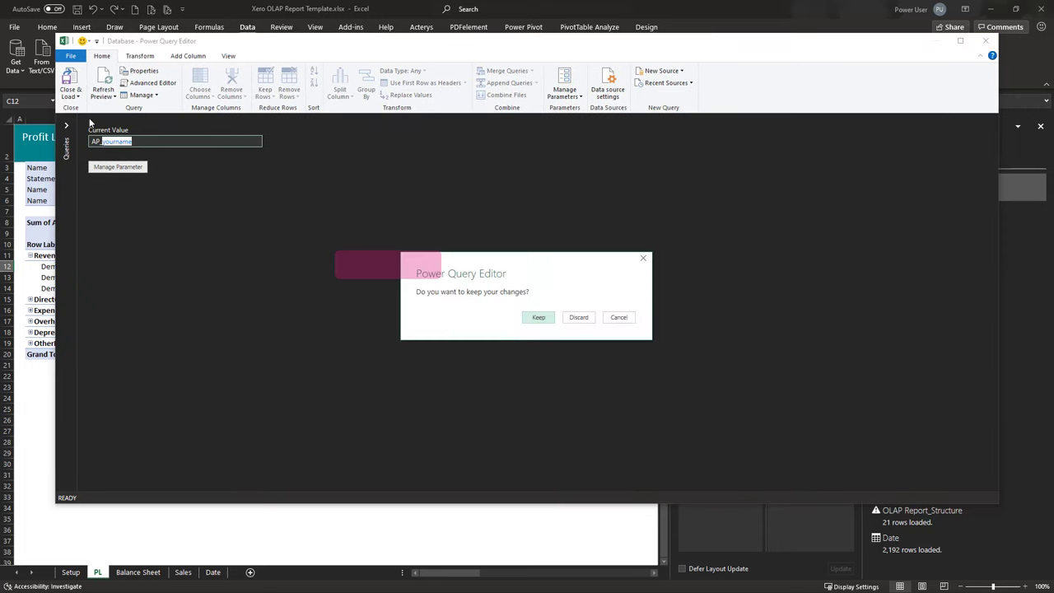
pyautogui.press('Return')
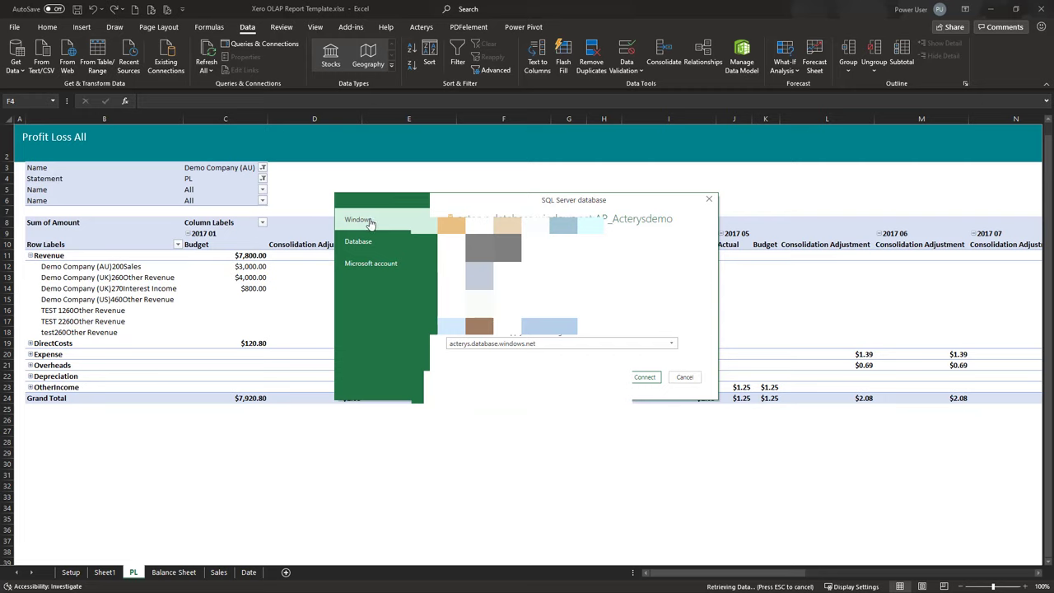
# - Sign in to AP_Acterysdemo with the demo organisation's Microsoft account password and connect
pyautogui.click(362, 252)
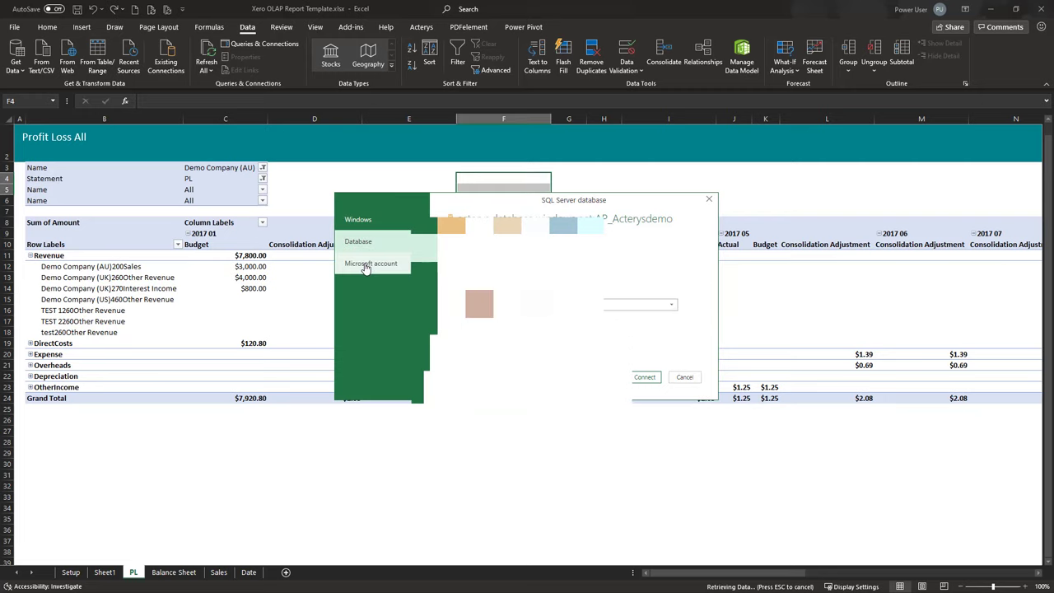
pyautogui.click(370, 265)
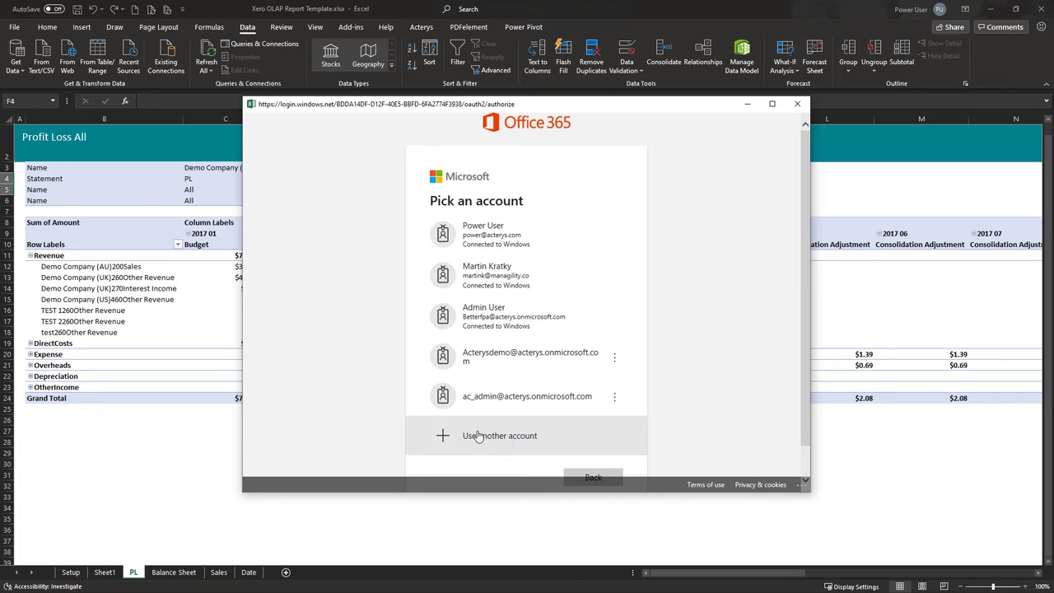
pyautogui.click(514, 362)
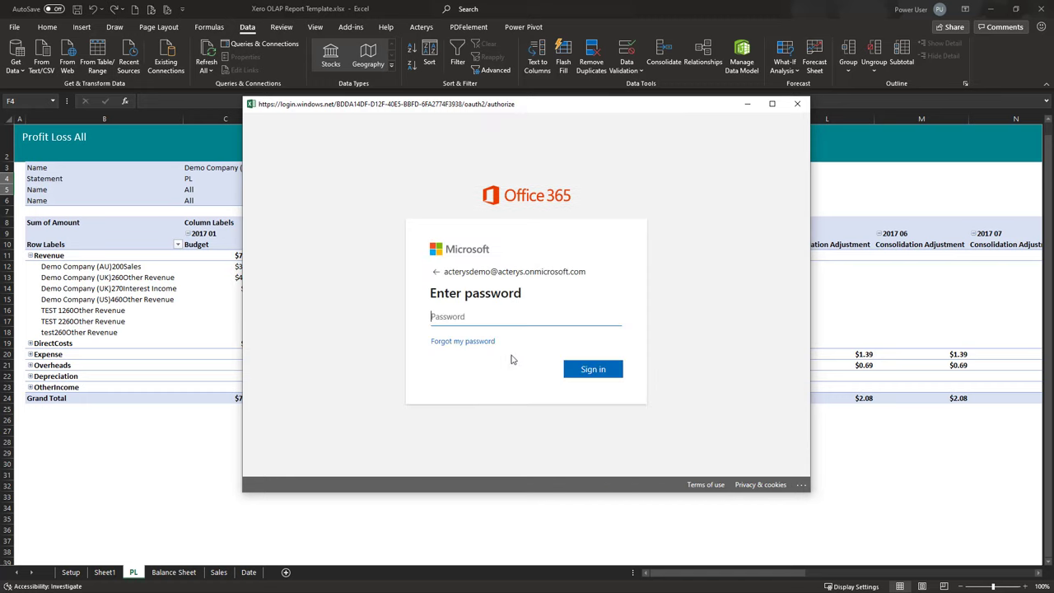
pyautogui.write('••••••••')
pyautogui.click(570, 371)
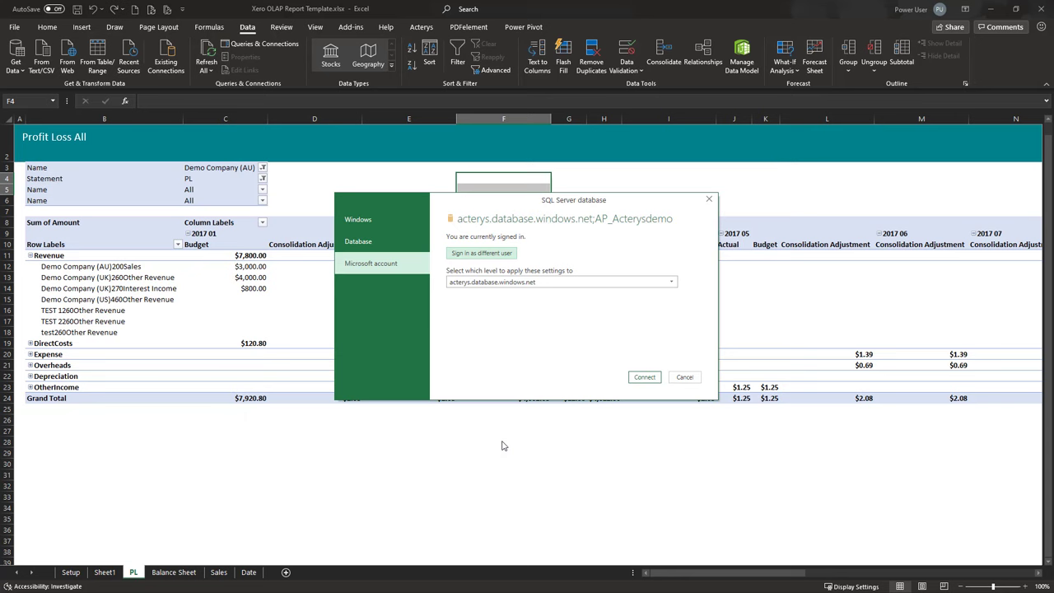
pyautogui.click(641, 379)
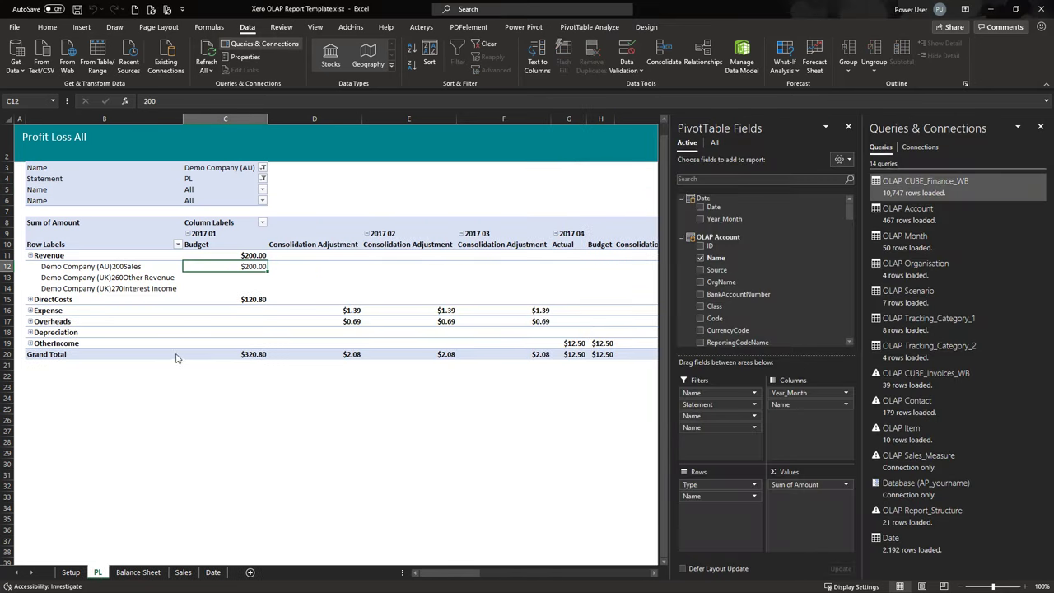
# - Select the $120.80 DirectCosts budget cell and close the Queries & Connections pane
pyautogui.click(175, 357)
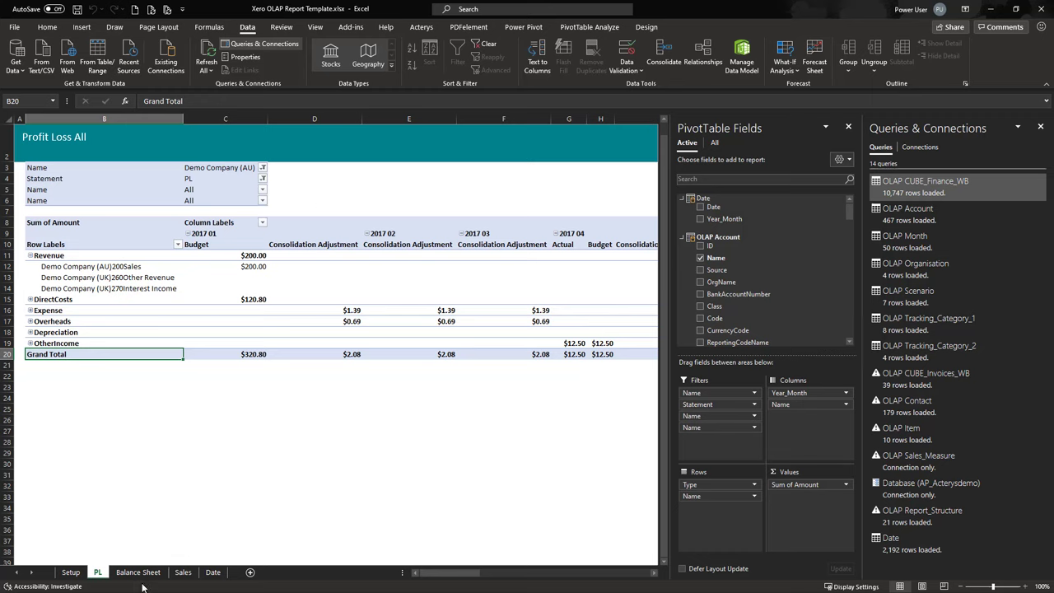
pyautogui.click(235, 300)
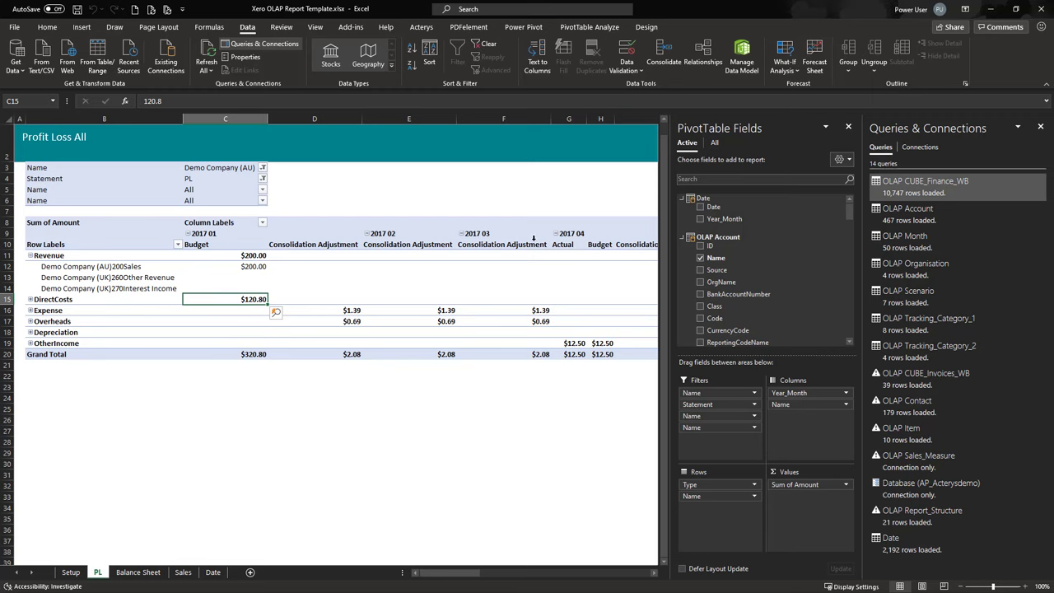
pyautogui.click(1040, 126)
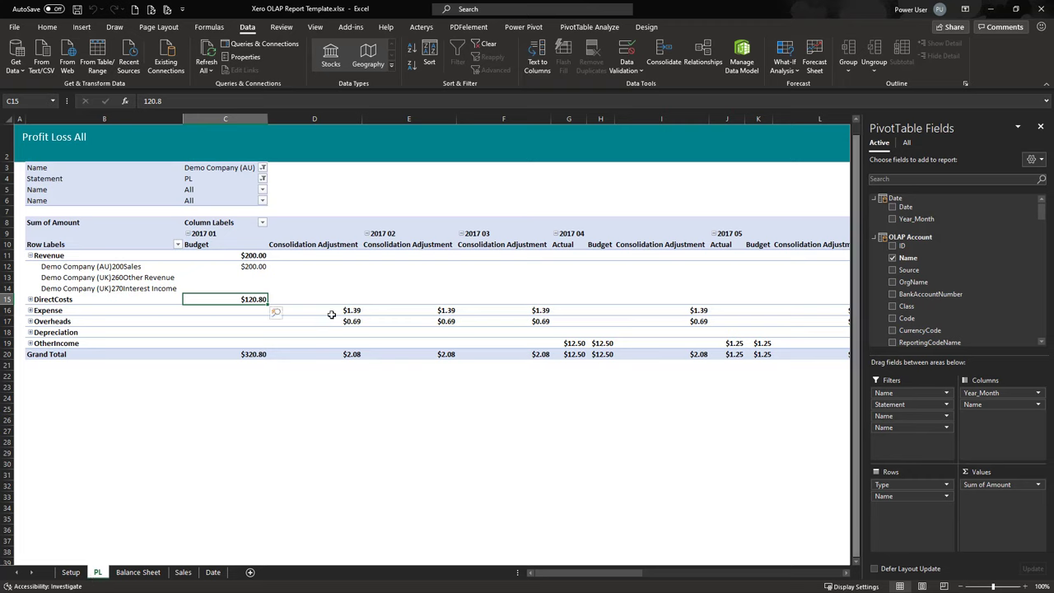
# - Search the pivot fields for 'acc' and drag Code into Rows beneath Name
pyautogui.click(289, 320)
pyautogui.scroll(-2, 933, 238)
pyautogui.scroll(-8, 931, 238)
pyautogui.scroll(-3, 945, 249)
pyautogui.scroll(-2, 939, 280)
pyautogui.scroll(-6, 934, 297)
pyautogui.scroll(15, 930, 288)
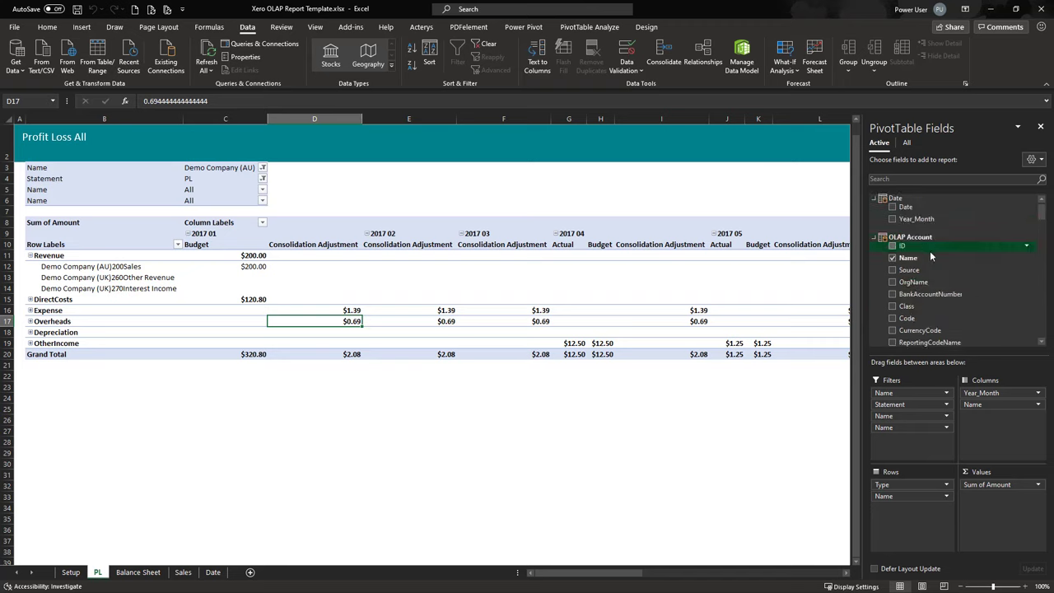
pyautogui.click(899, 180)
pyautogui.write('acc')
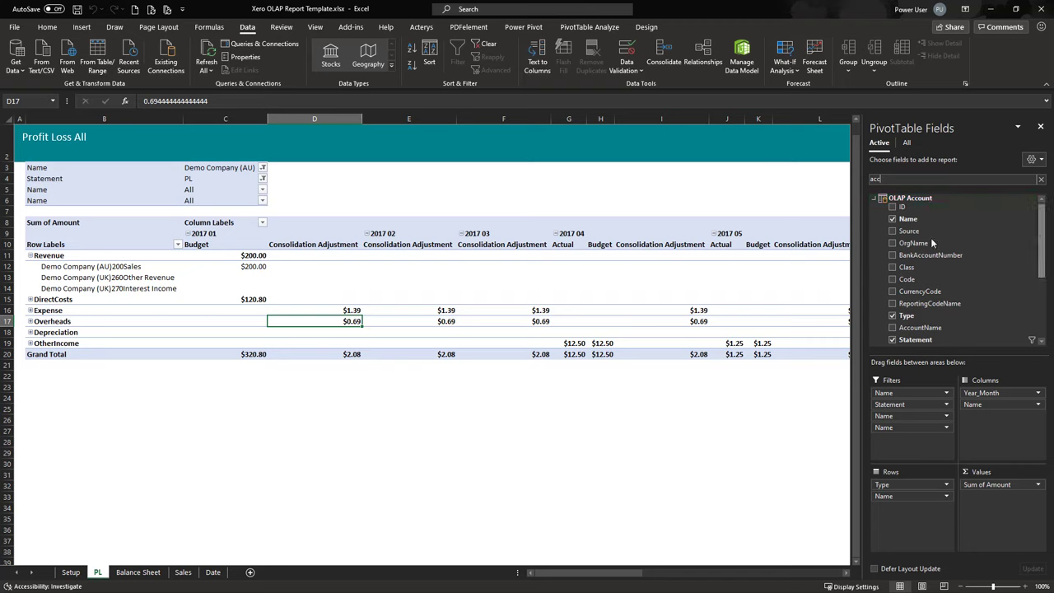
pyautogui.scroll(-1, 914, 235)
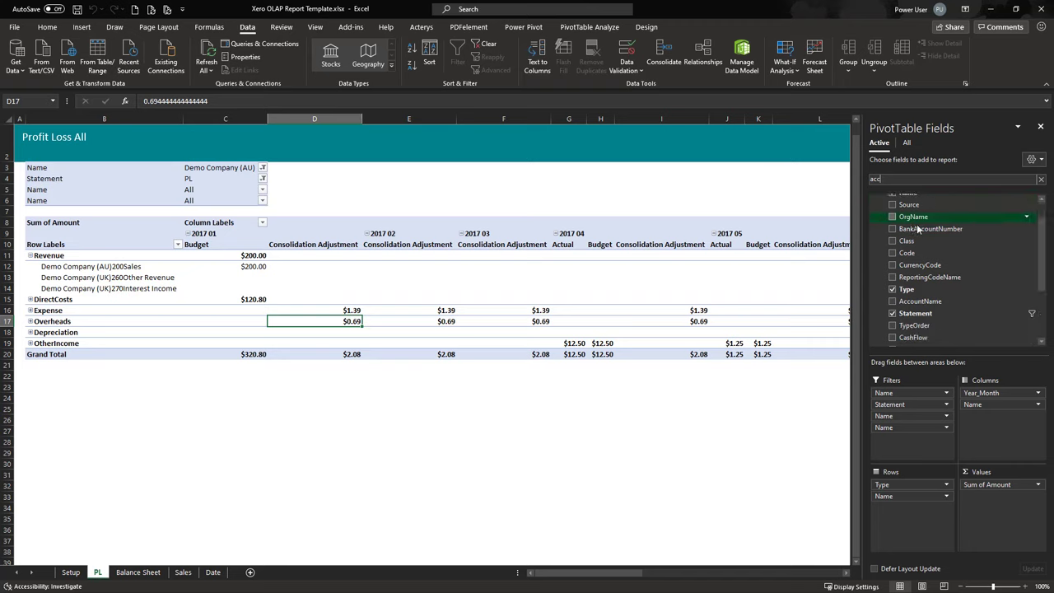
pyautogui.scroll(-3, 923, 321)
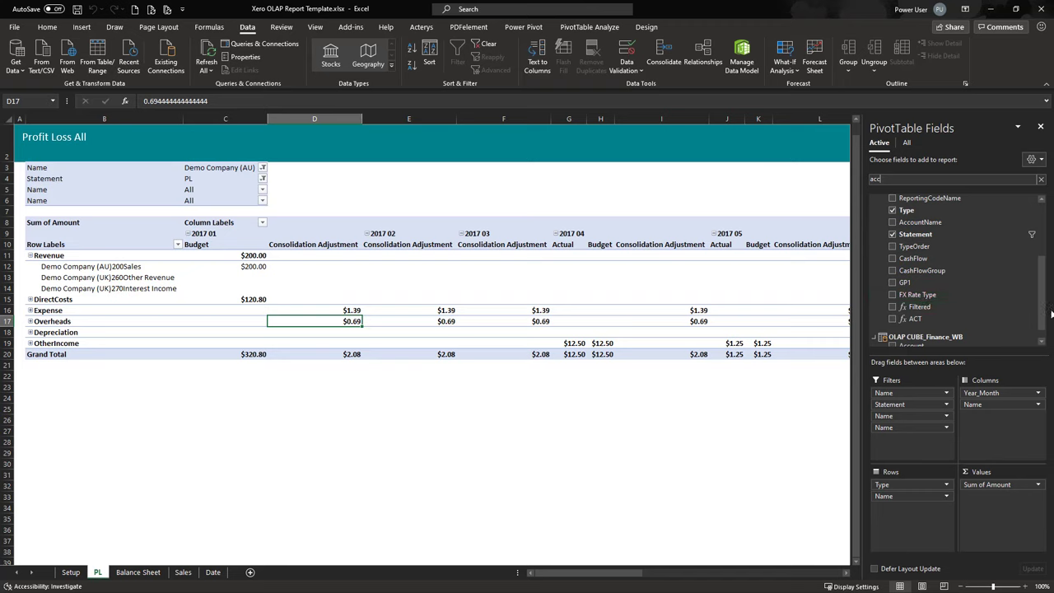
pyautogui.moveTo(1043, 307); pyautogui.dragTo(1041, 278)
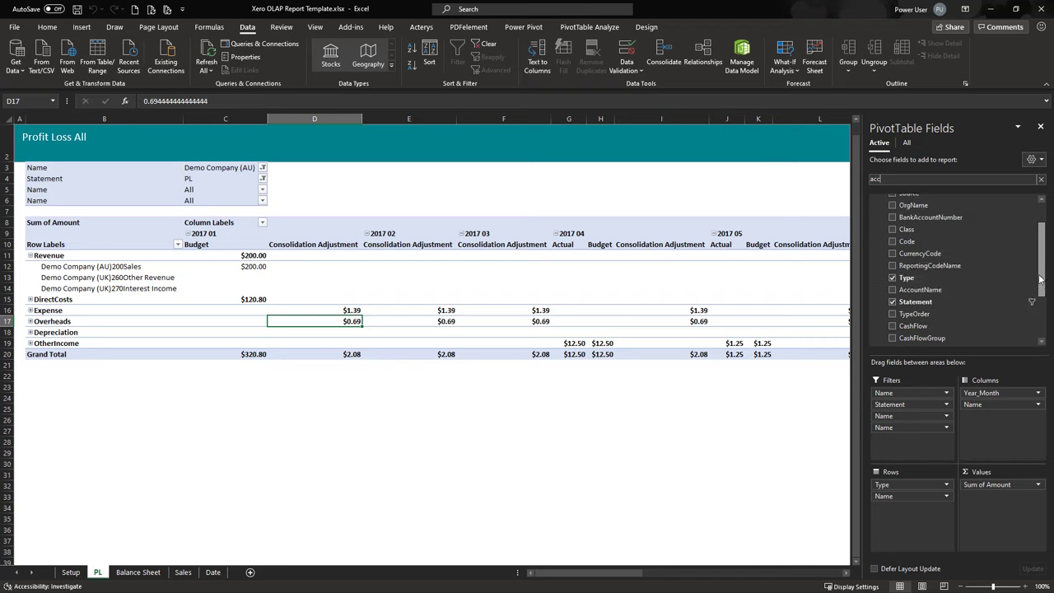
pyautogui.moveTo(910, 244); pyautogui.dragTo(919, 502)
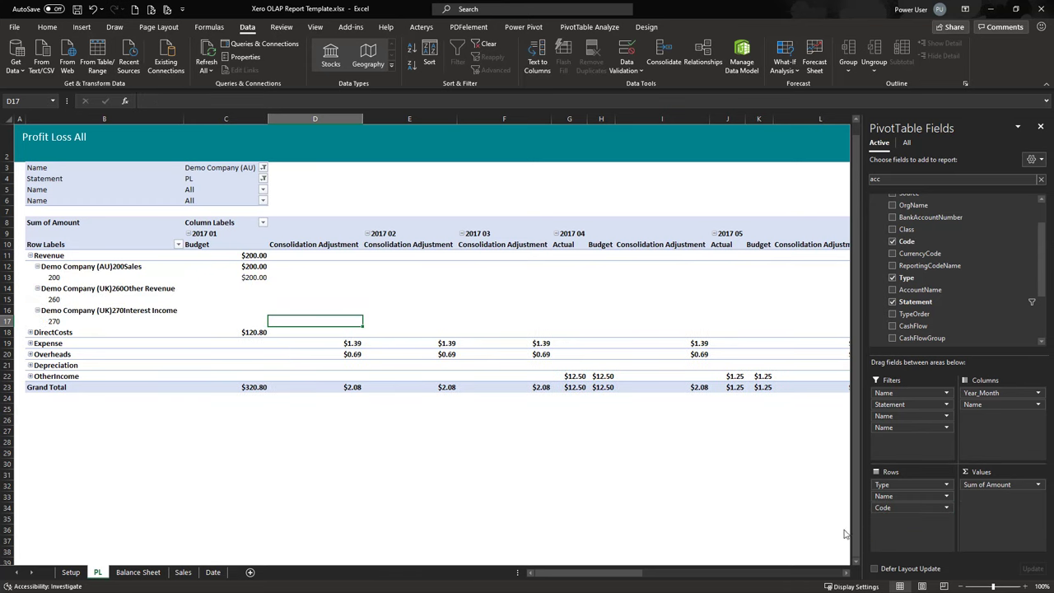
# - Select the 2017 01 budget cell for Sales code 200 and show the Acterys ribbon
pyautogui.click(56, 267)
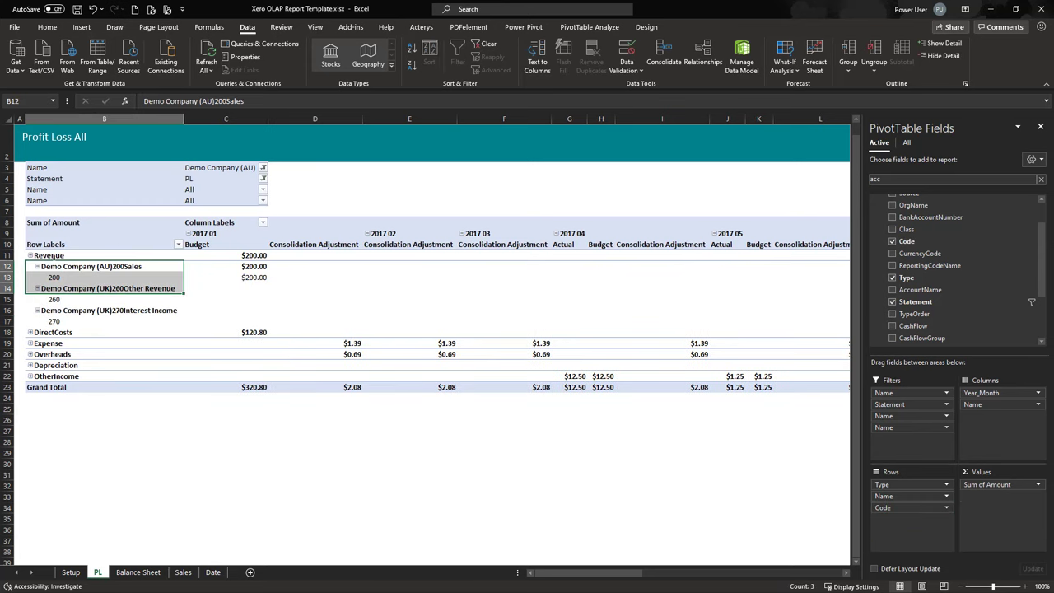
pyautogui.click(50, 256)
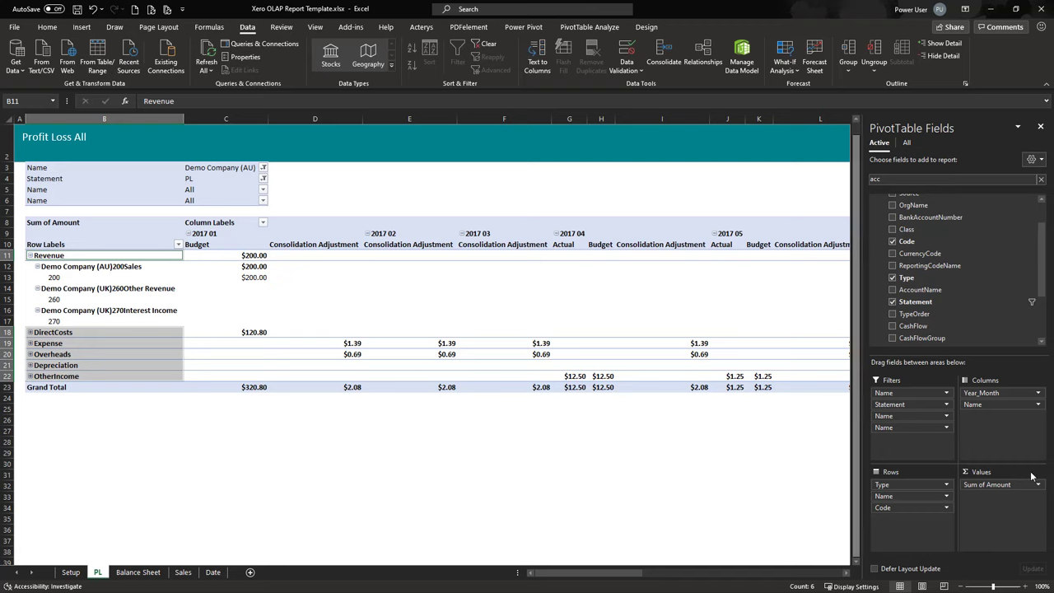
pyautogui.click(622, 430)
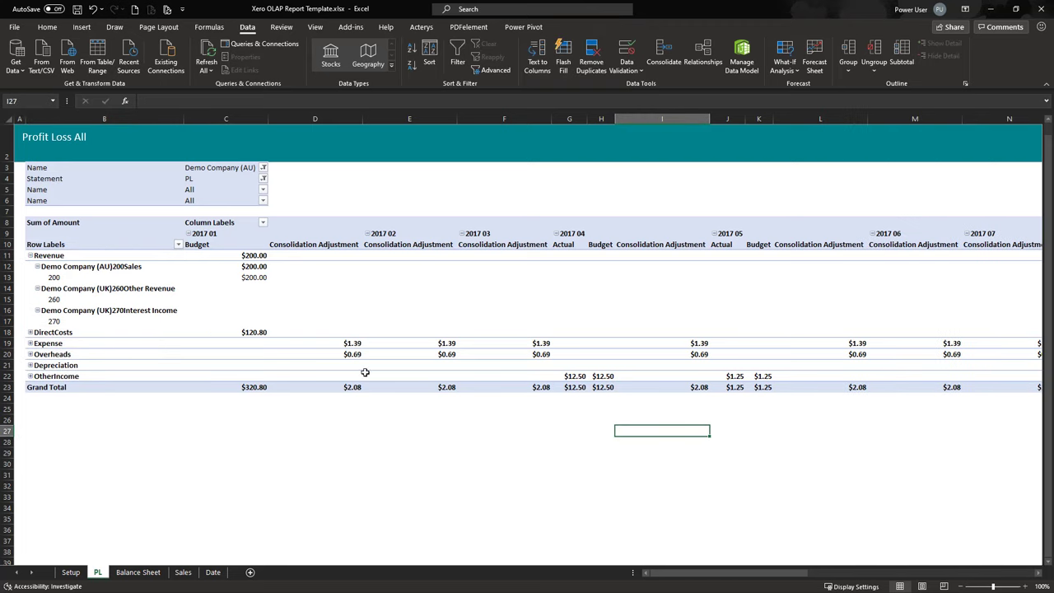
pyautogui.moveTo(490, 373)
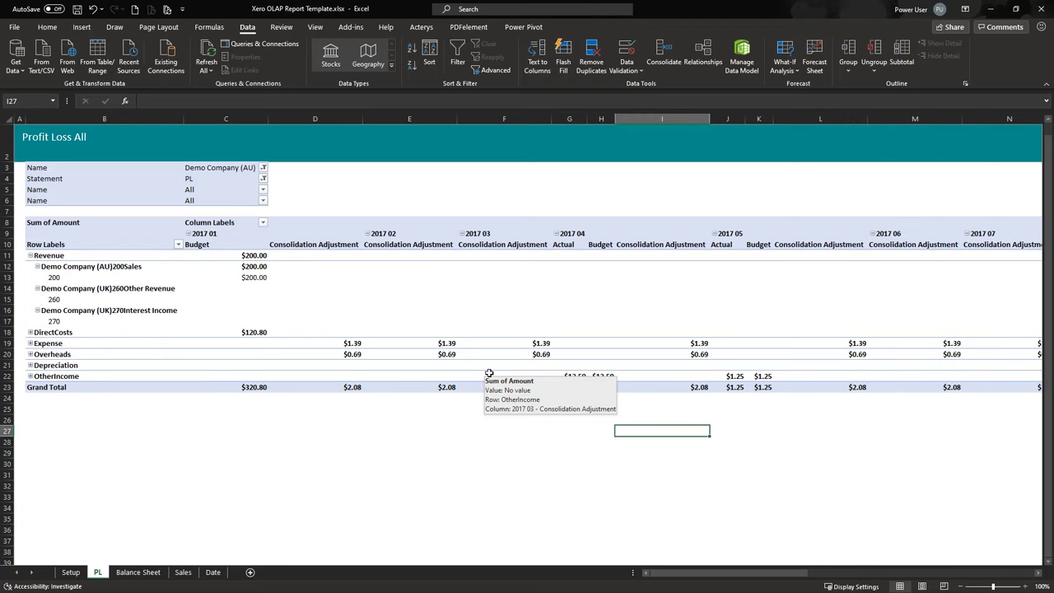
pyautogui.click(259, 268)
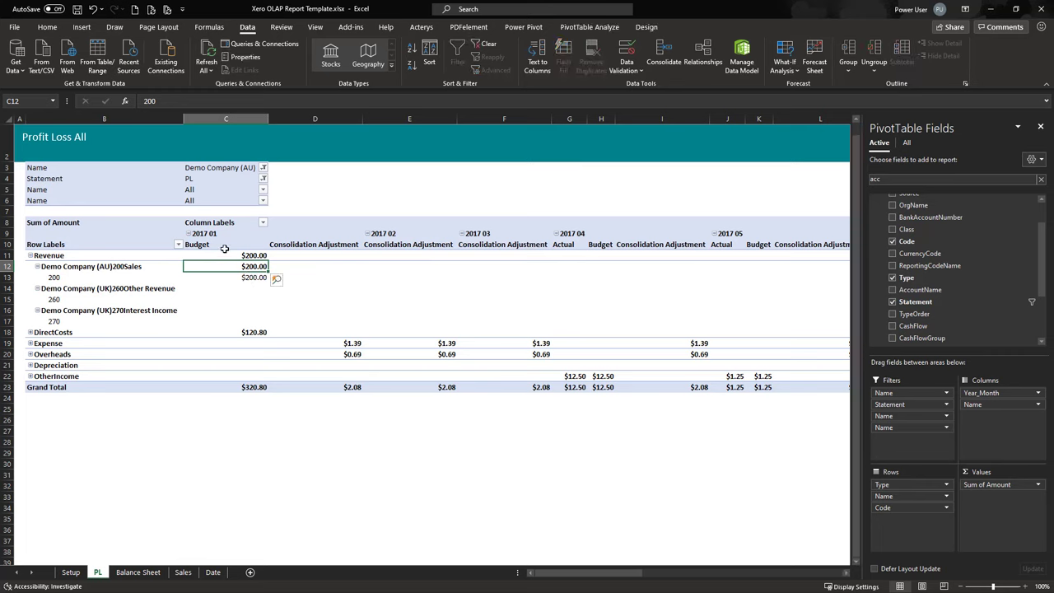
pyautogui.moveTo(221, 280)
pyautogui.click(421, 27)
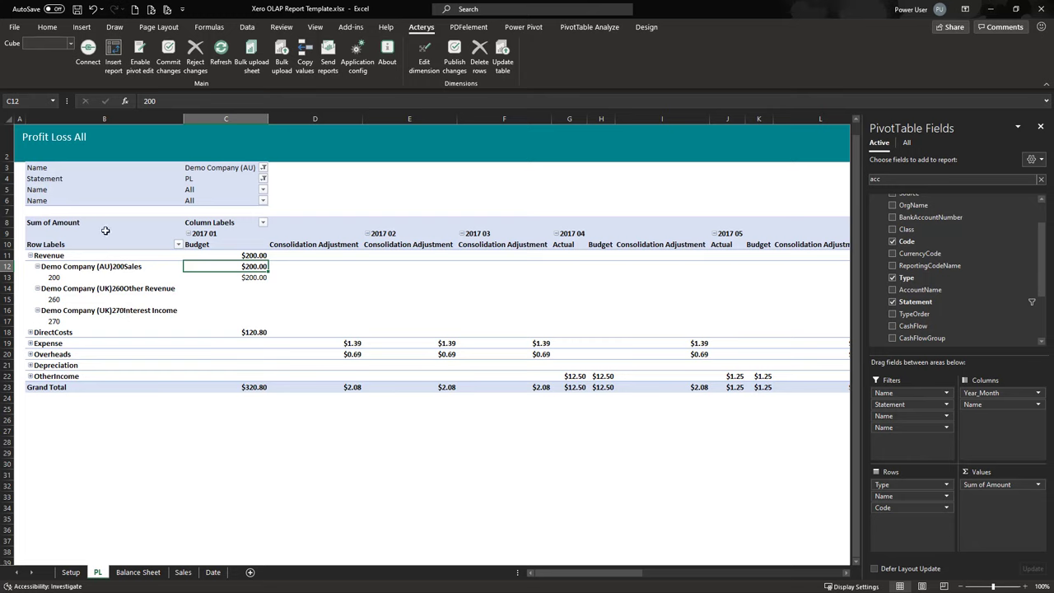
# - Keep the current cube, enable Acterys pivot edit, confirm the message, and select Revenue cell C11
pyautogui.click(70, 43)
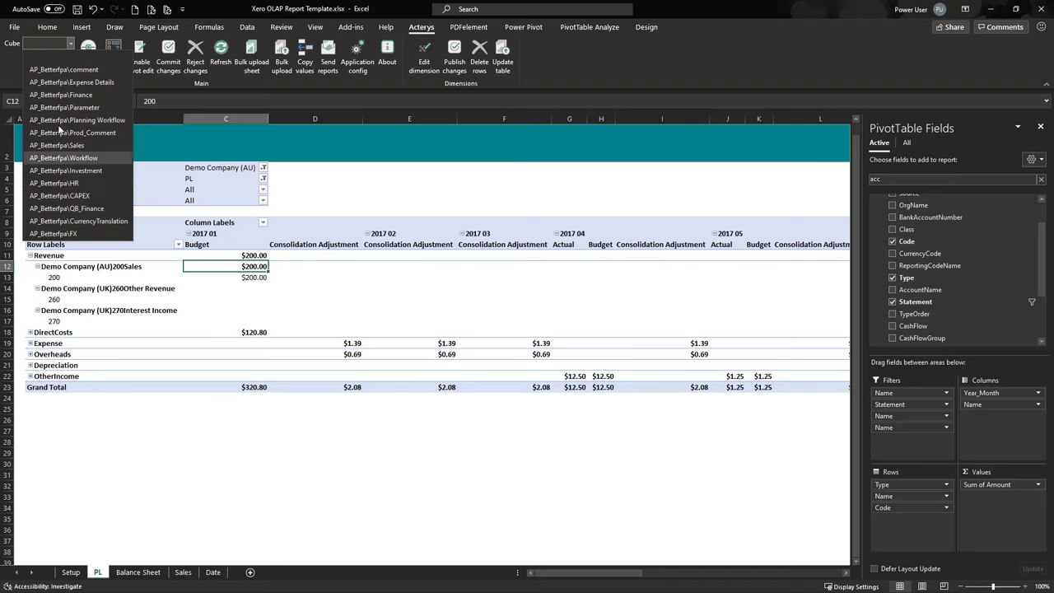
pyautogui.click(226, 277)
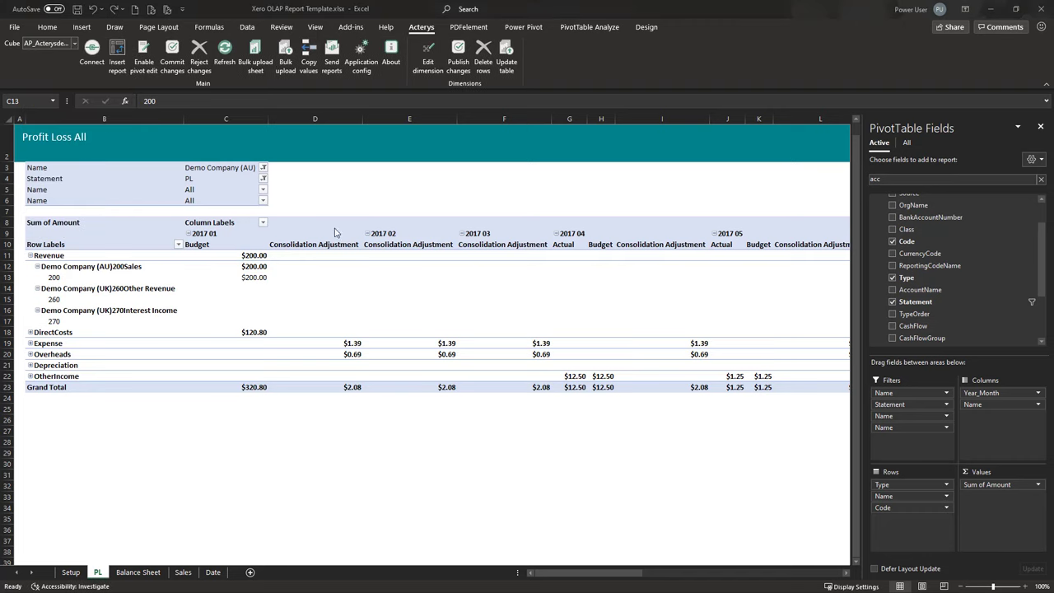
pyautogui.click(260, 282)
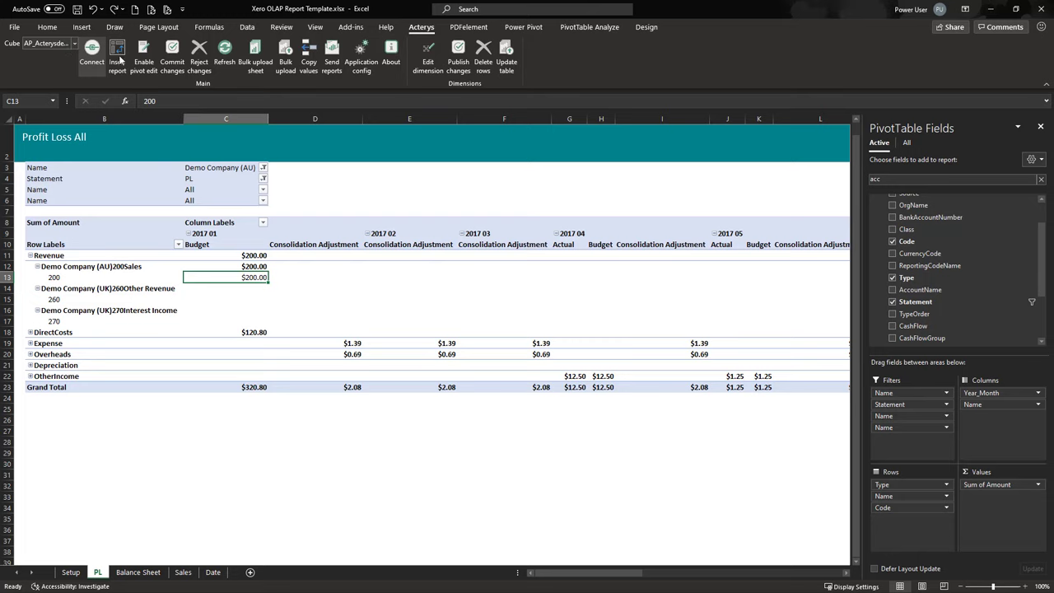
pyautogui.click(143, 56)
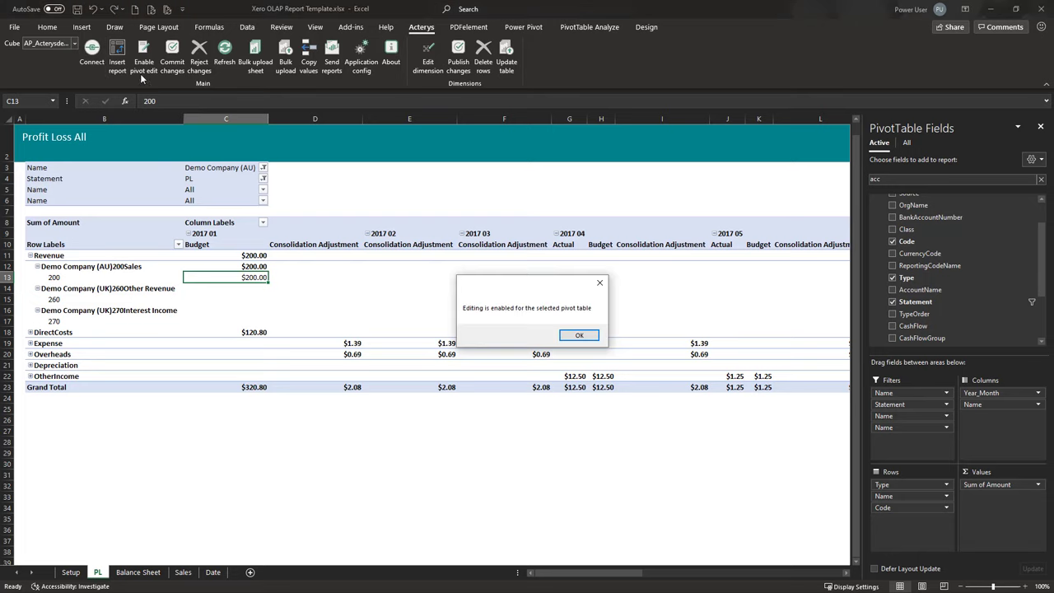
pyautogui.click(573, 336)
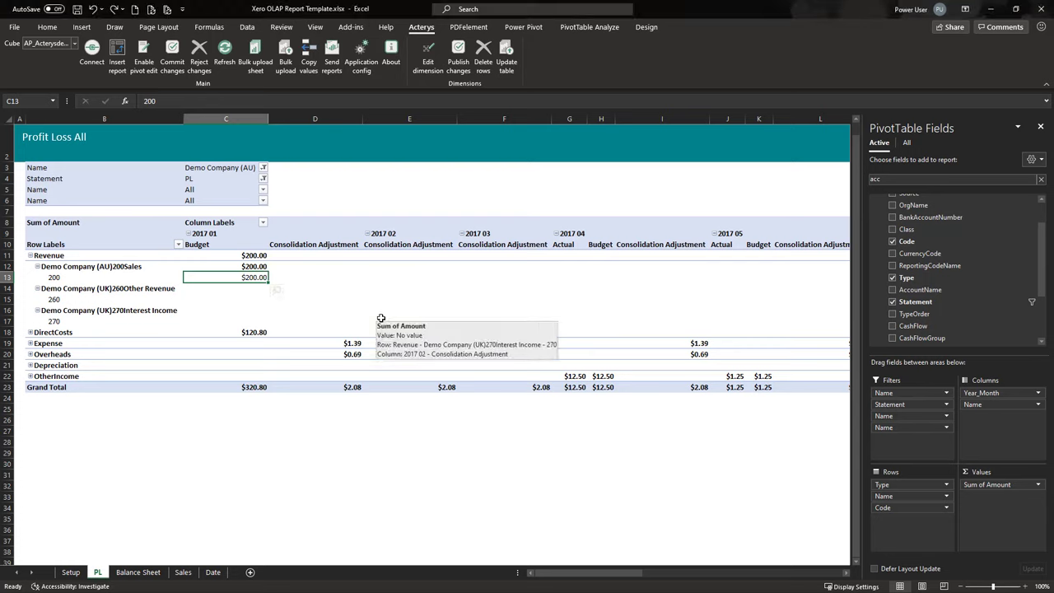
pyautogui.click(261, 257)
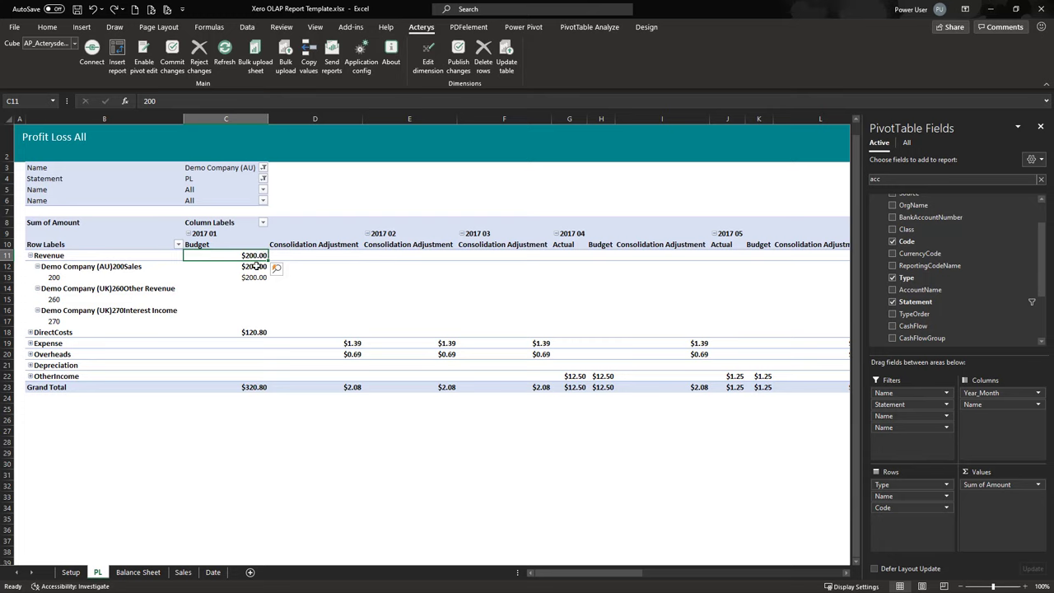
# - Browse the PivotTable Analyze and Design options, leave Subtotals unchanged, and select C13
pyautogui.click(589, 29)
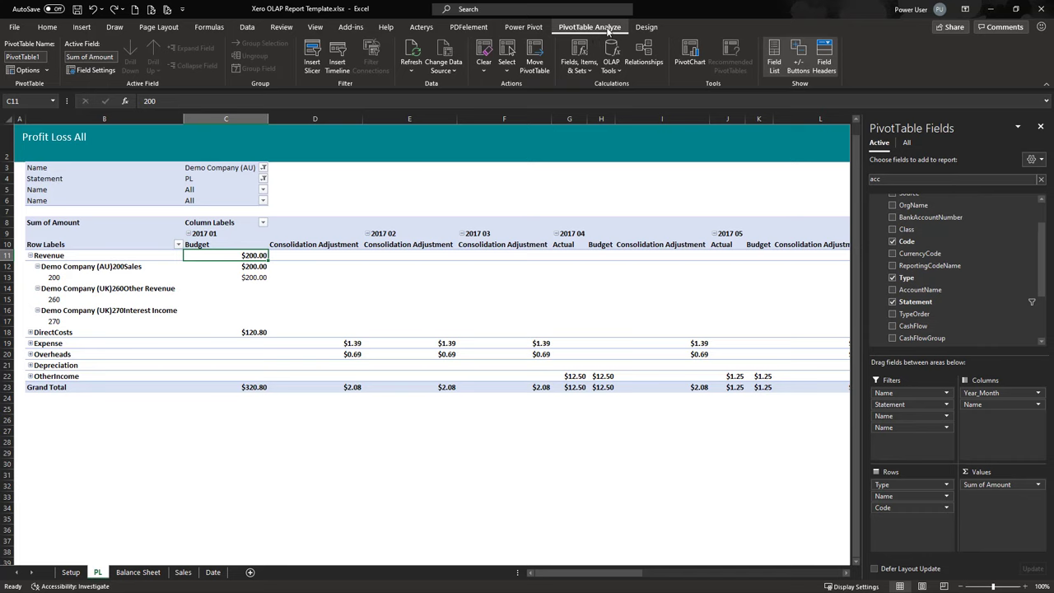
pyautogui.click(645, 27)
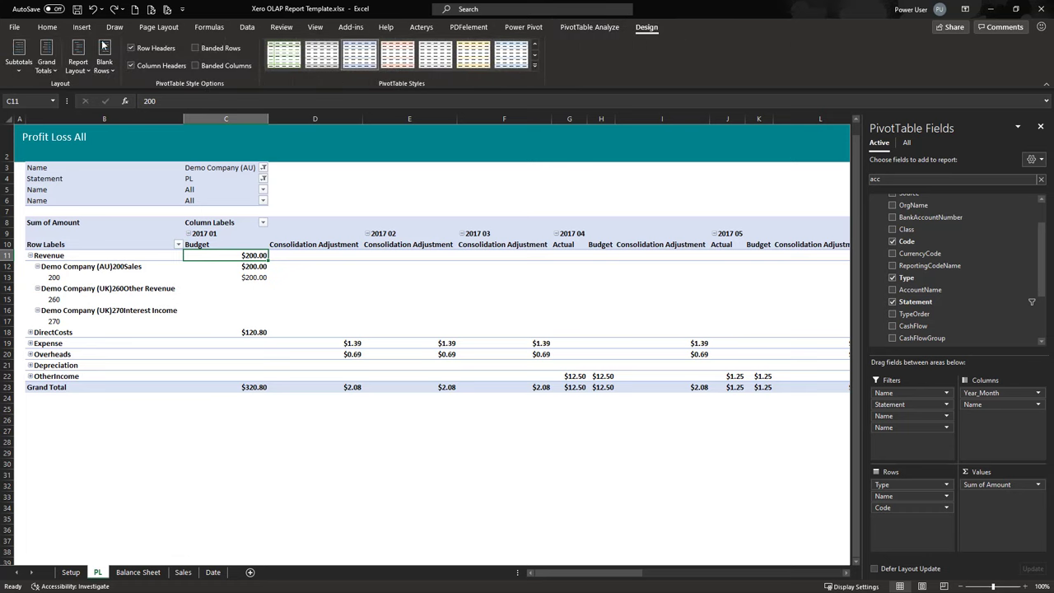
pyautogui.click(19, 73)
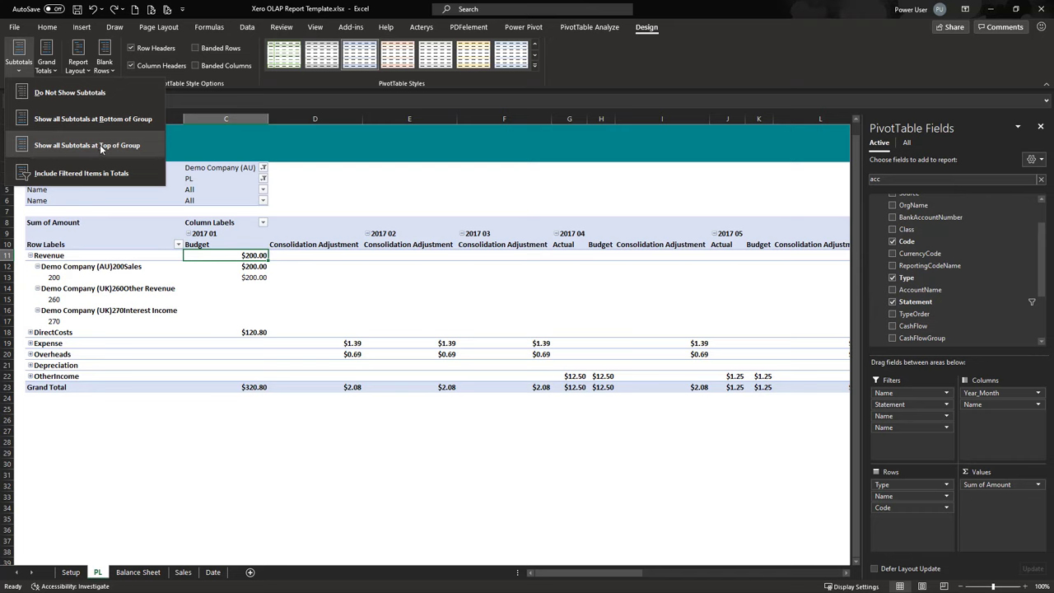
pyautogui.click(261, 267)
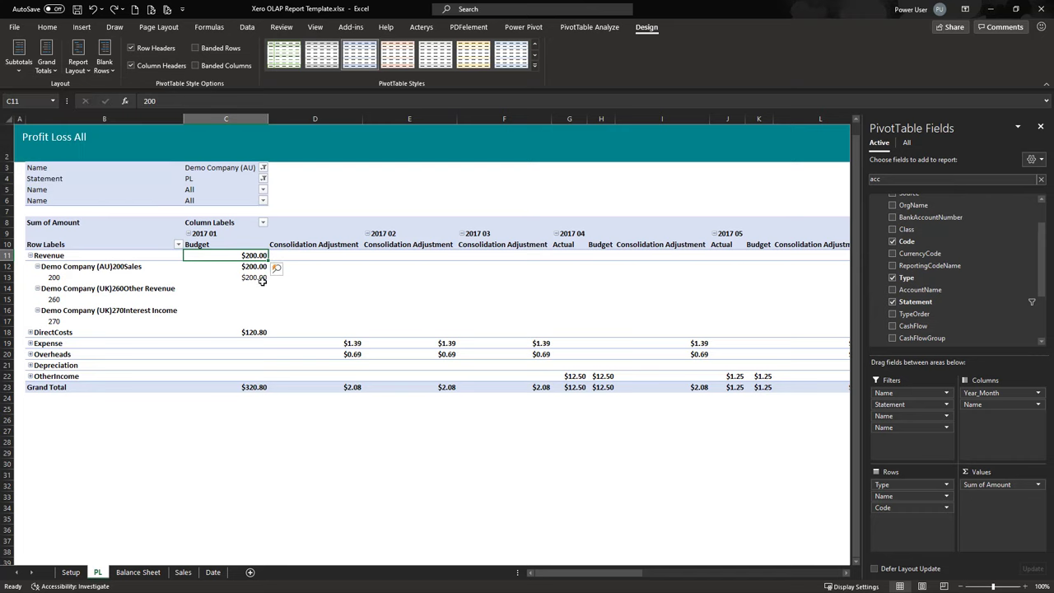
pyautogui.click(243, 278)
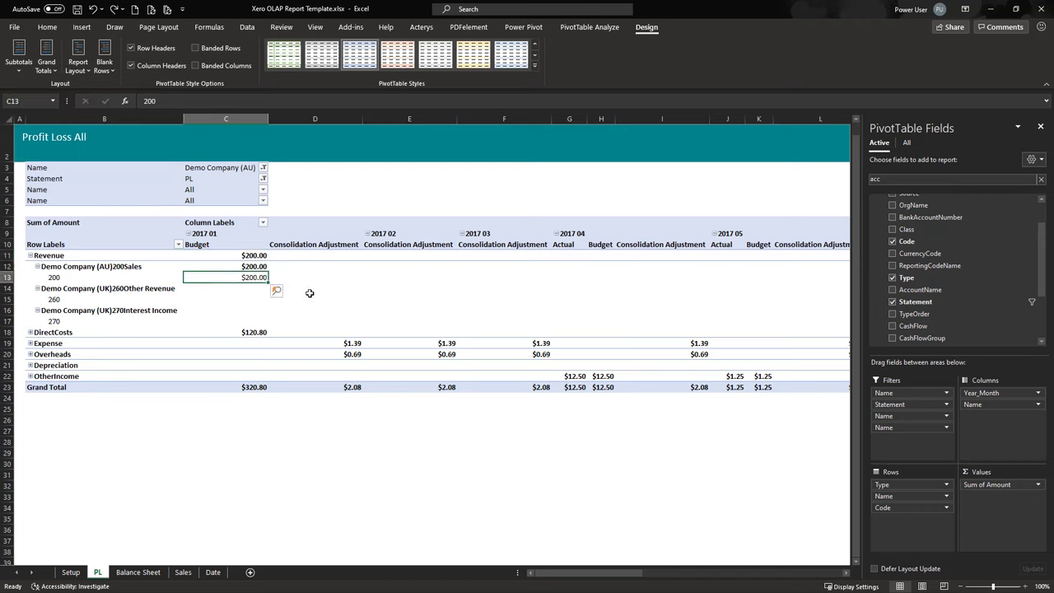
# - Enter 2017 01 budgets of 3000 for account 200 (C13) and 4000 for 260 (C15)
pyautogui.write('3000')
pyautogui.press('Return')
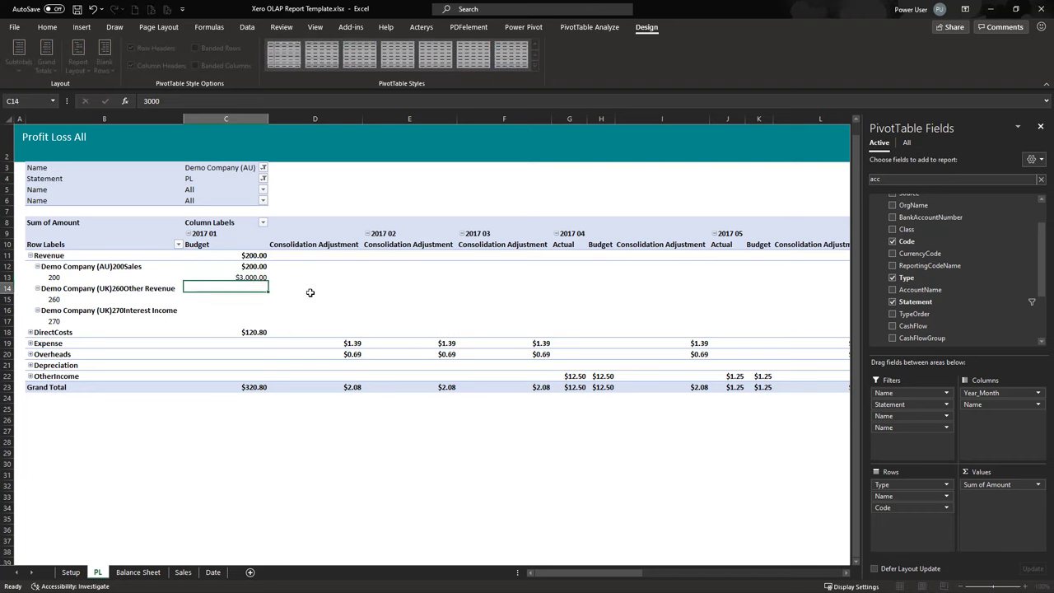
pyautogui.click(249, 303)
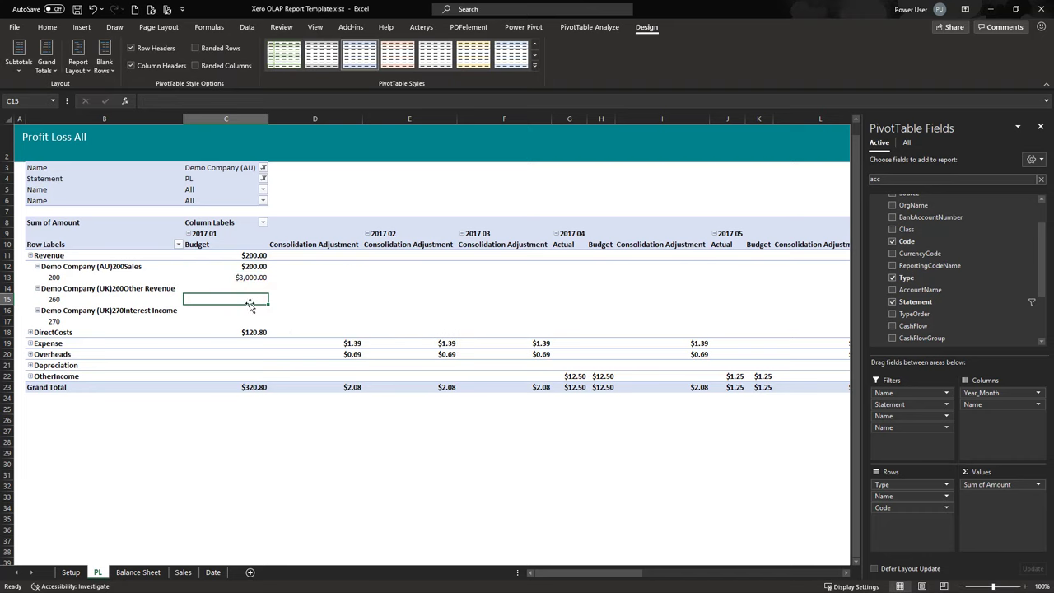
pyautogui.write('4000')
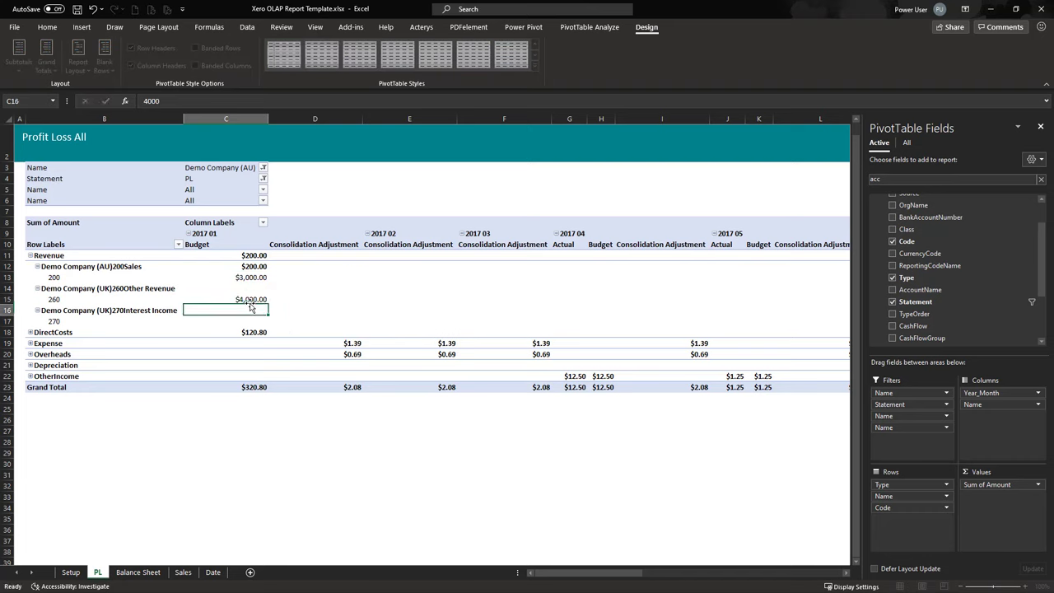
pyautogui.hotkey('ctrl', 'Return')
# - Copy the 4000 budget into F15 and H15 for 2017 03 and 04, widening column H
pyautogui.hotkey('ctrl', 'c')
pyautogui.press('Right')
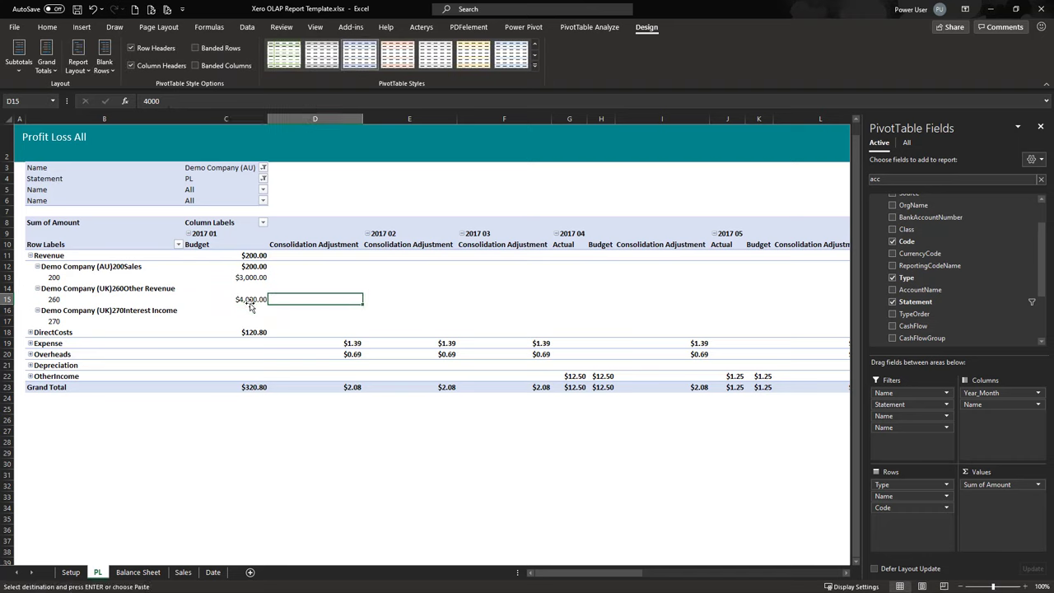
pyautogui.press('Right')
pyautogui.press('Right')
pyautogui.hotkey('ctrl', 'v')
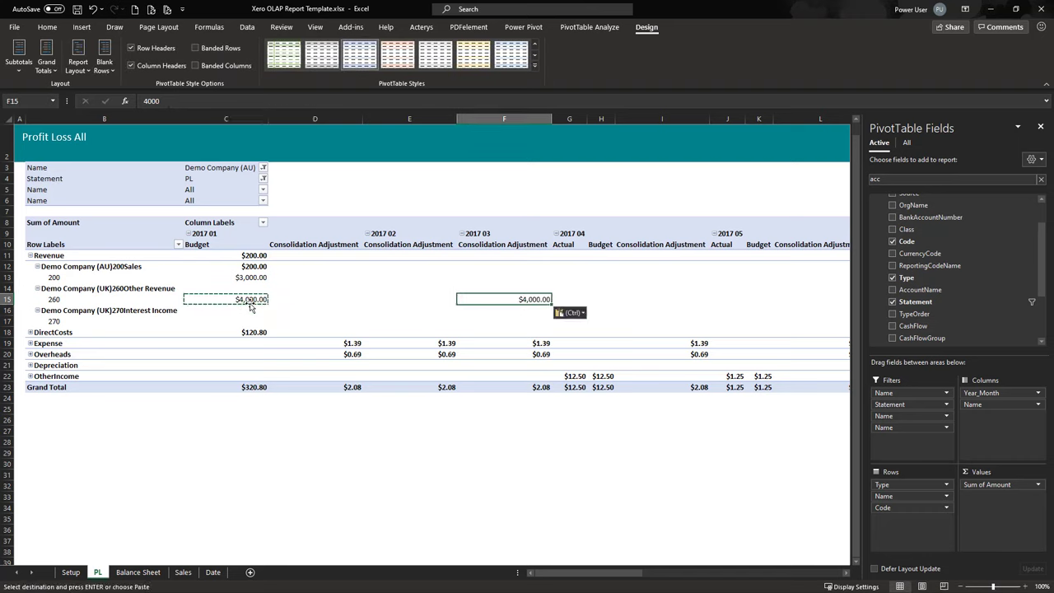
pyautogui.press('Right')
pyautogui.press('Right')
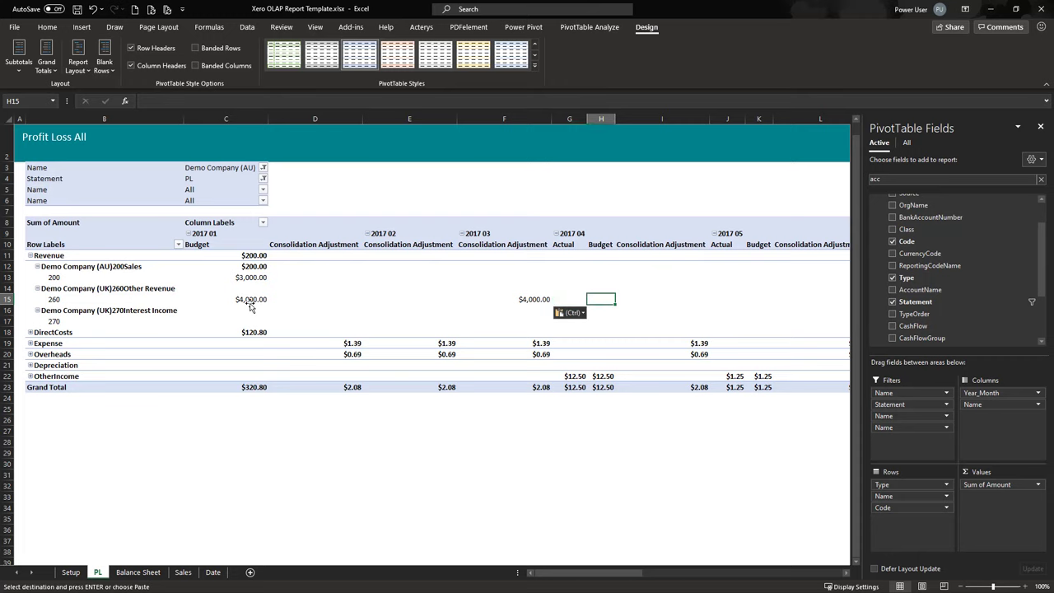
pyautogui.hotkey('ctrl', 'v')
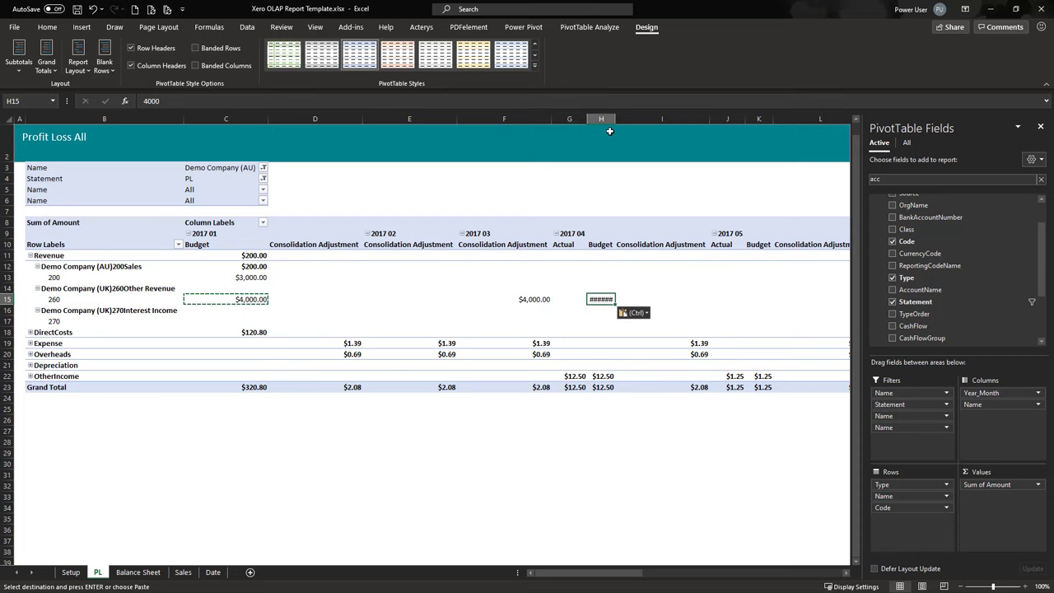
pyautogui.moveTo(616, 119); pyautogui.dragTo(633, 120)
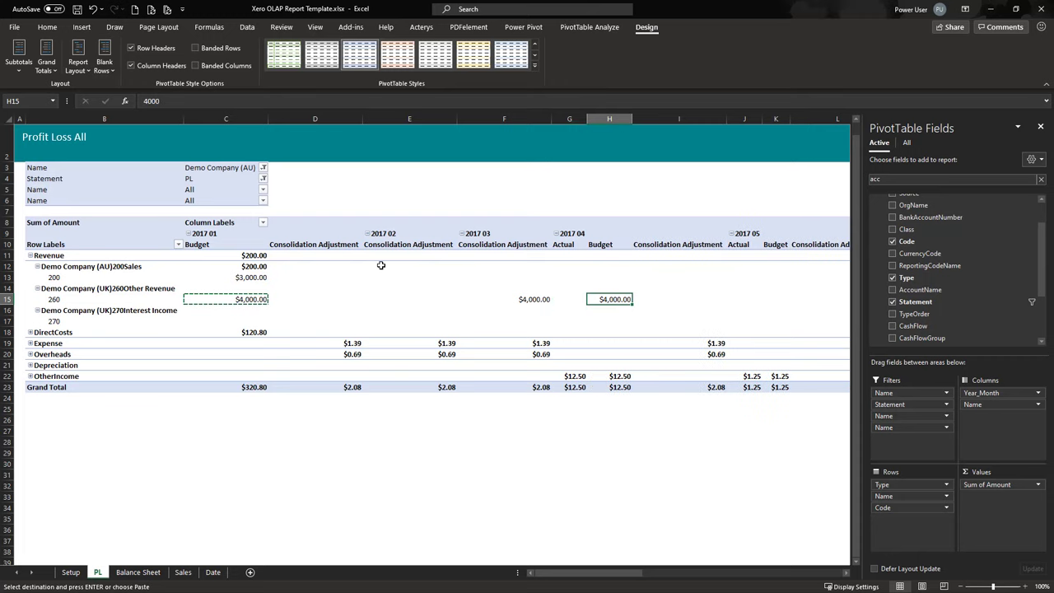
pyautogui.press('Escape')
# - Set account 270's budget in C17 to =c15*.2, giving $800.00
pyautogui.click(255, 320)
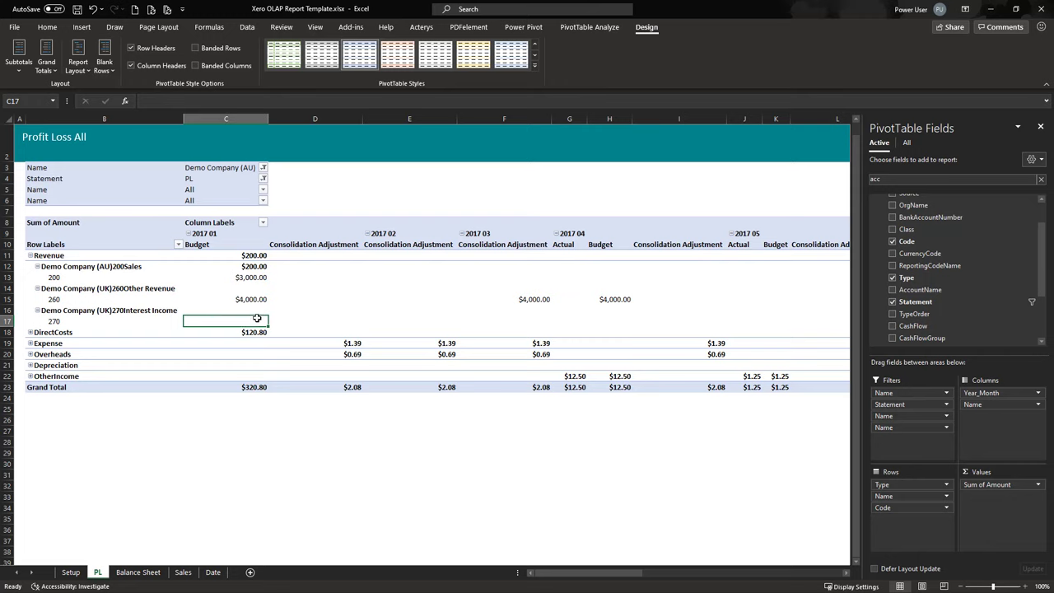
pyautogui.write('=')
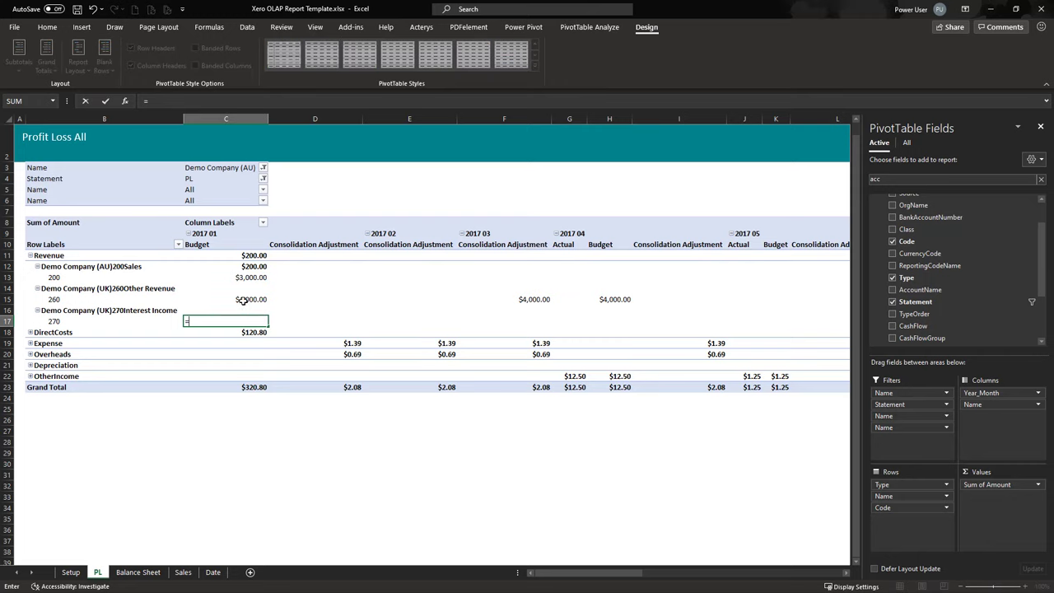
pyautogui.write('c15')
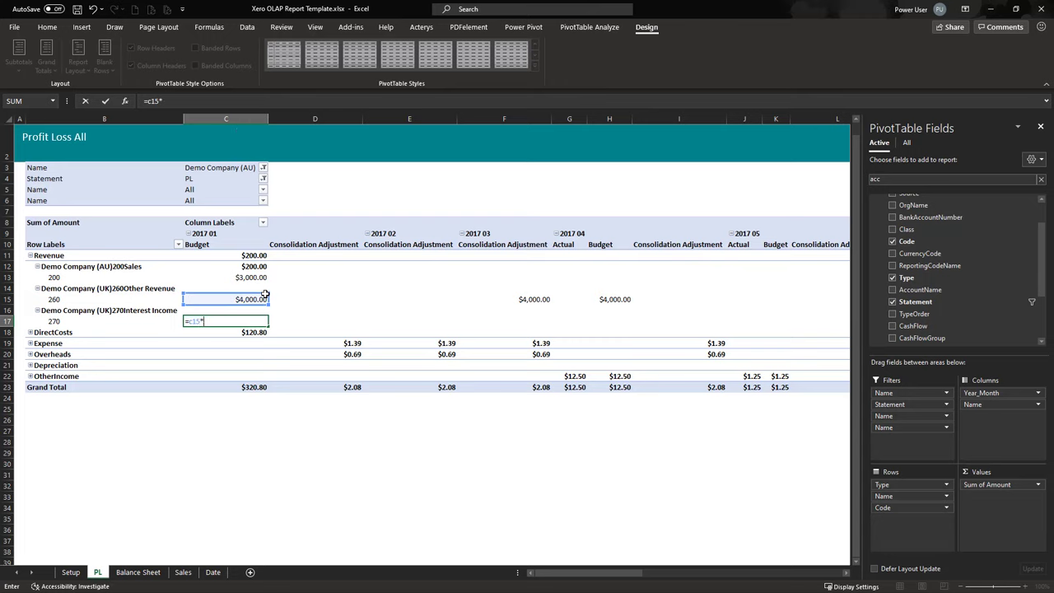
pyautogui.write('*.2')
pyautogui.press('Return')
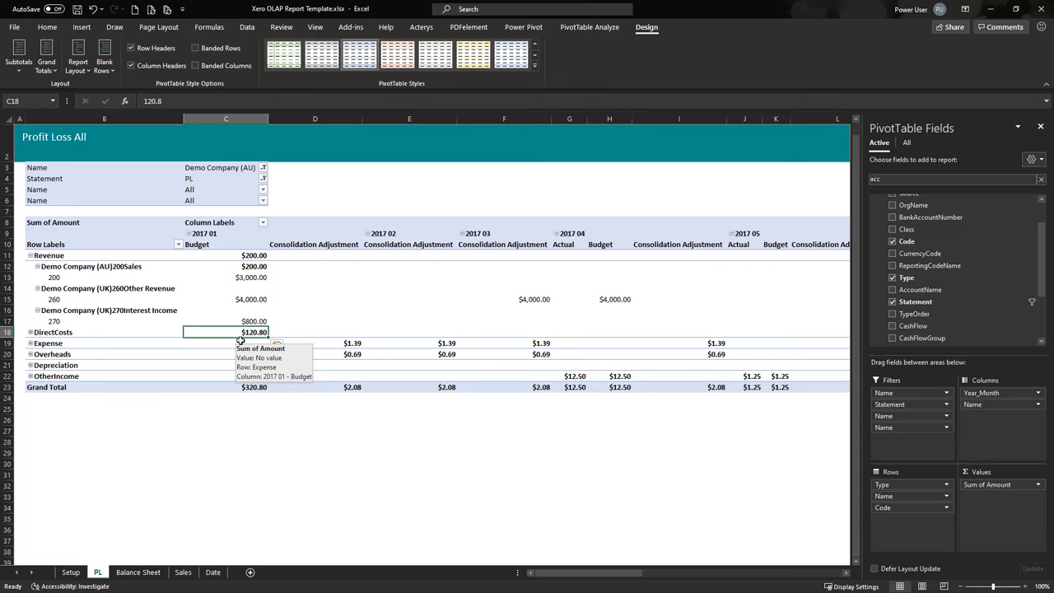
# - Commit the five edited pivot values to the Acterys database and acknowledge the Success message
pyautogui.click(421, 27)
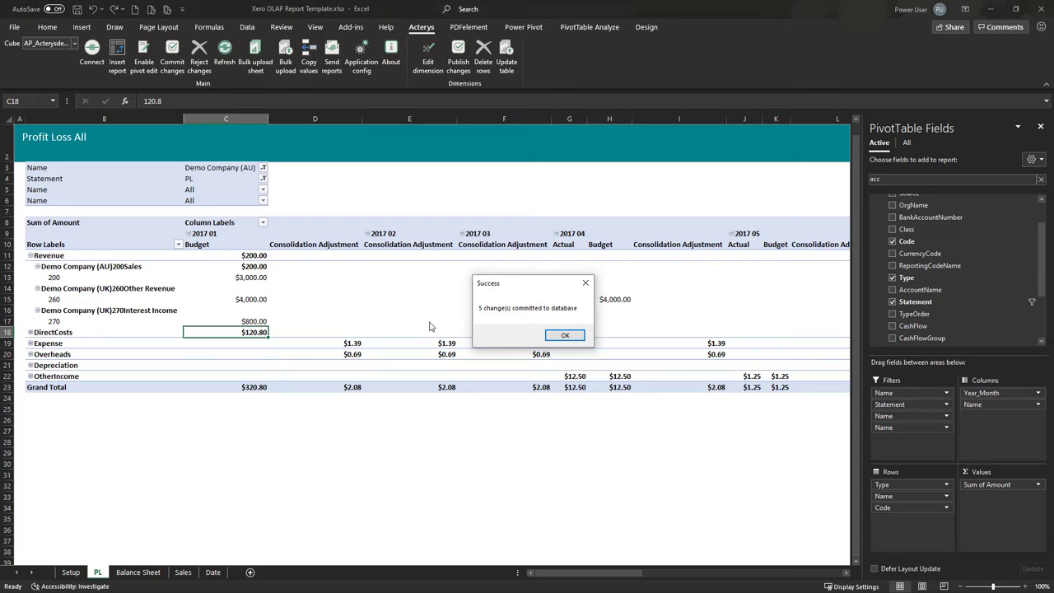
pyautogui.click(553, 333)
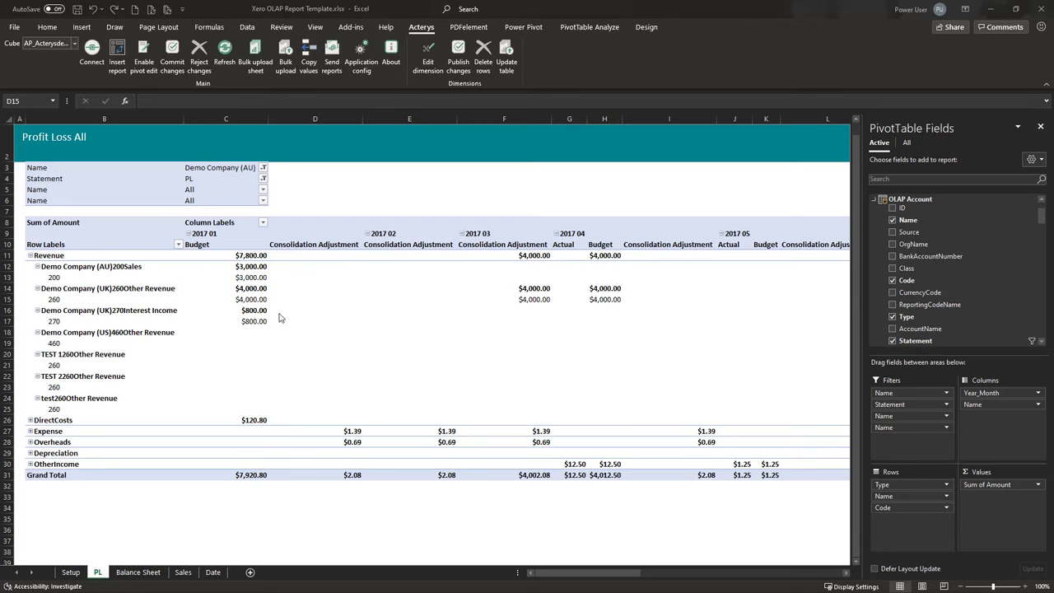
# - Raise the Revenue 2017 01 Budget total in C11 by 10% to $8,580.00 by entering 110%
pyautogui.click(247, 255)
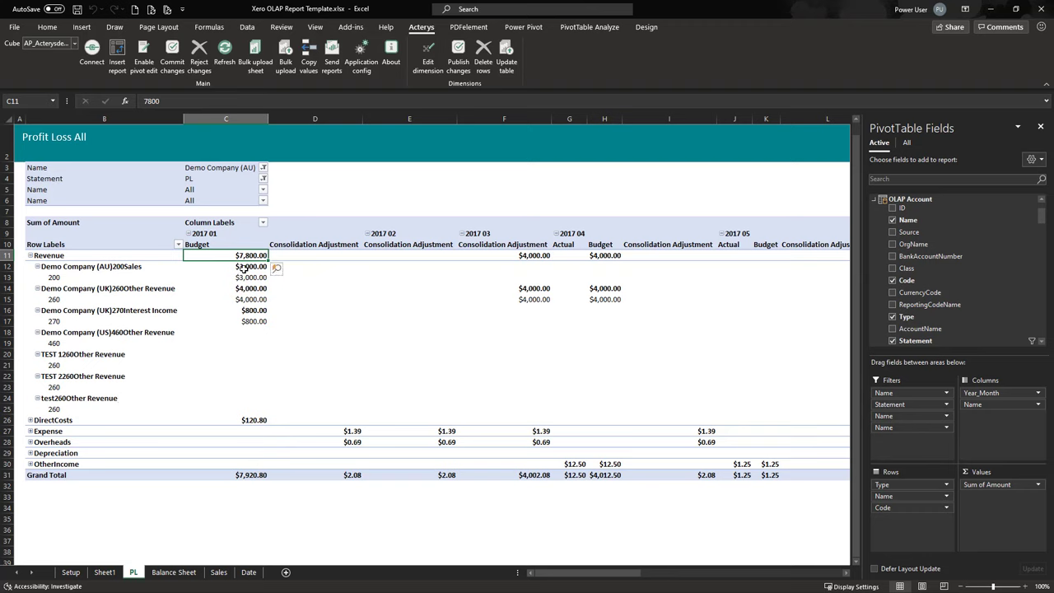
pyautogui.write('10')
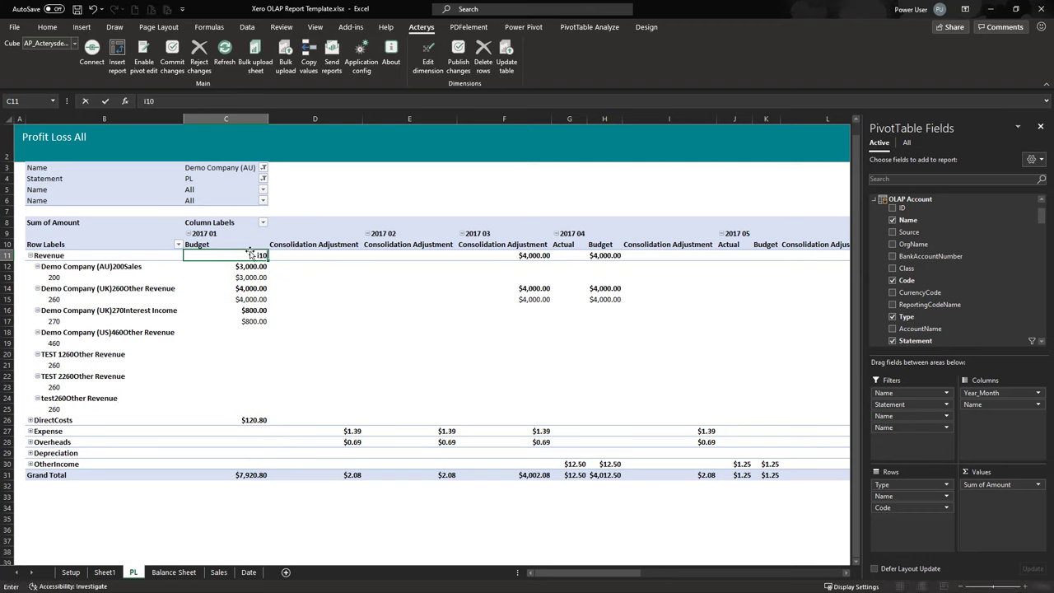
pyautogui.write('10%')
pyautogui.press('Return')
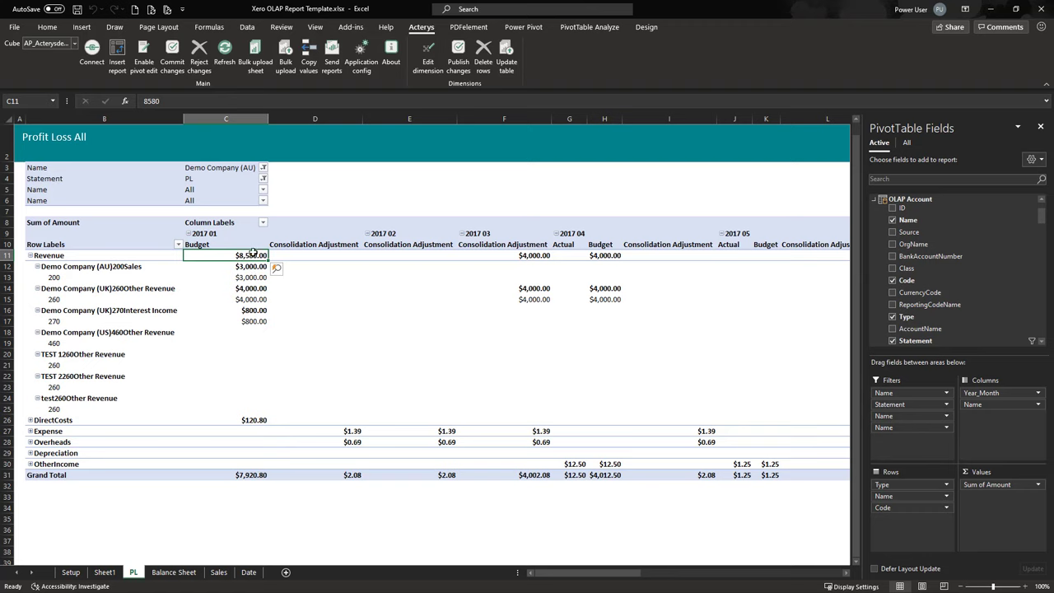
# - Set the Revenue 2017 03 adjustment in F11 to 5,000
pyautogui.click(540, 256)
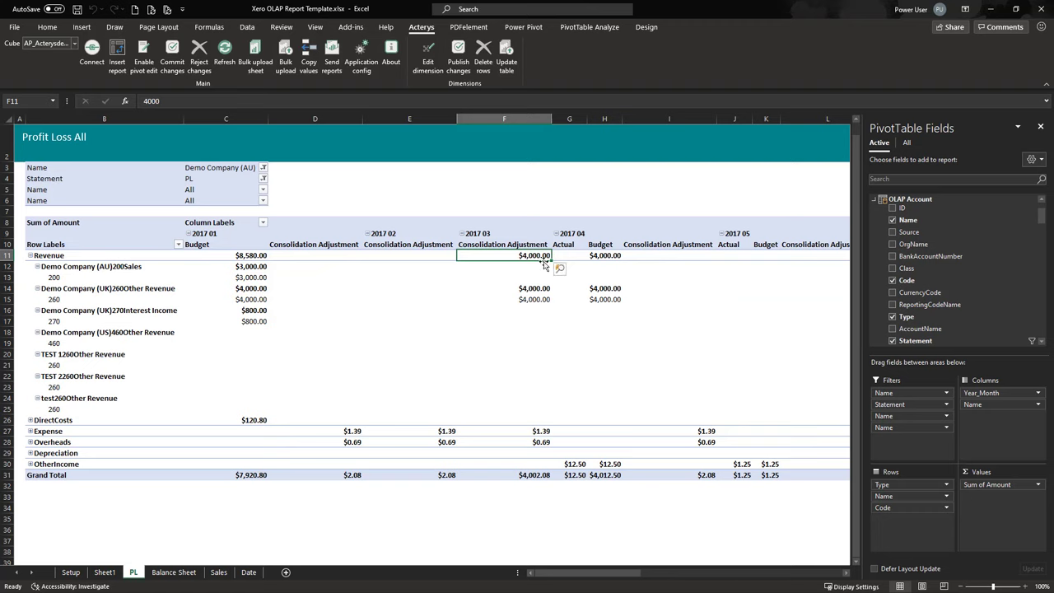
pyautogui.write('5,00')
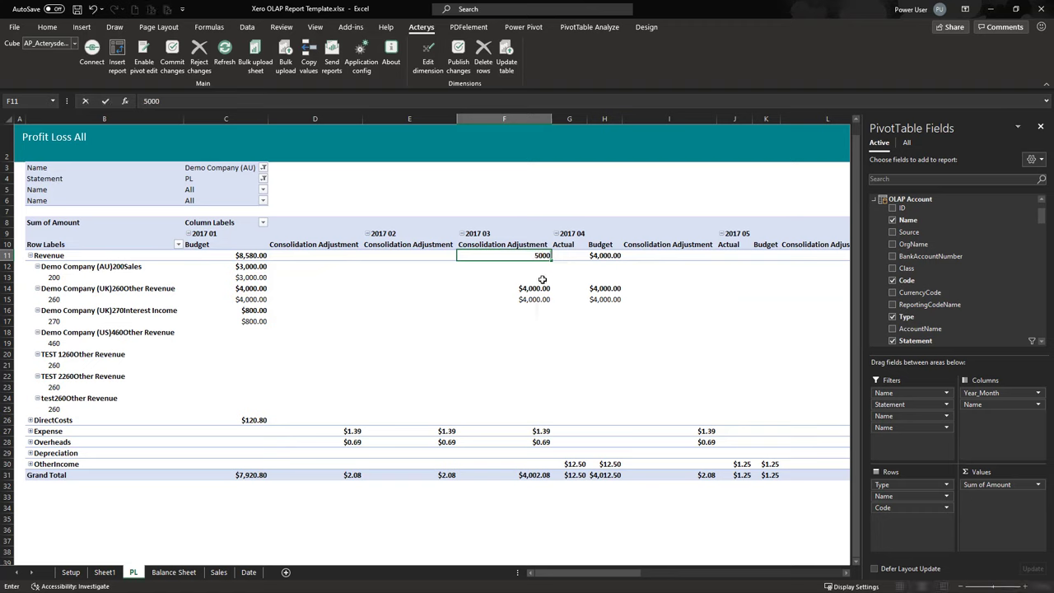
pyautogui.write('0')
pyautogui.press('Return')
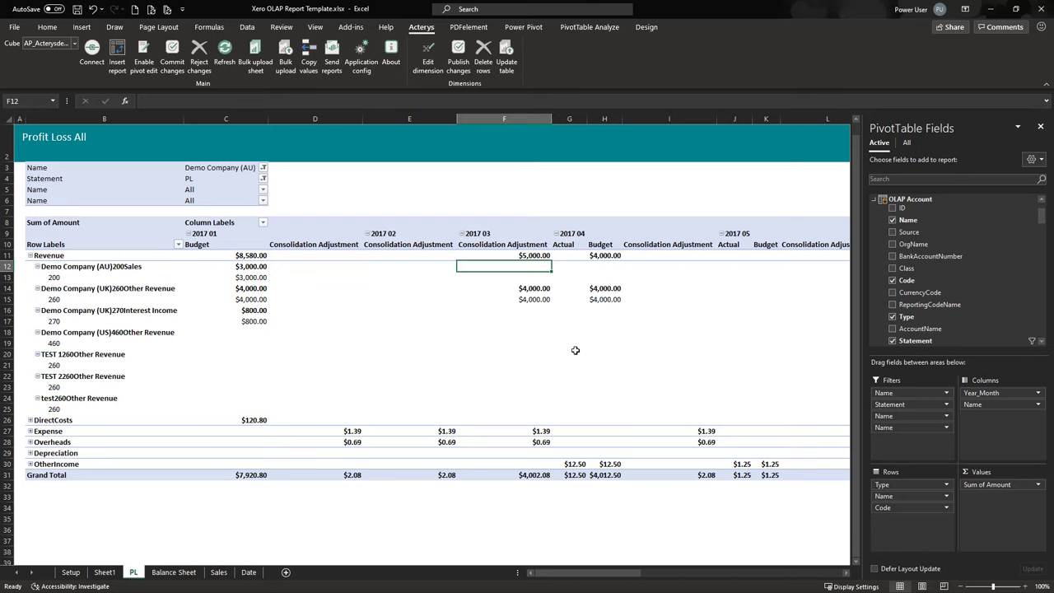